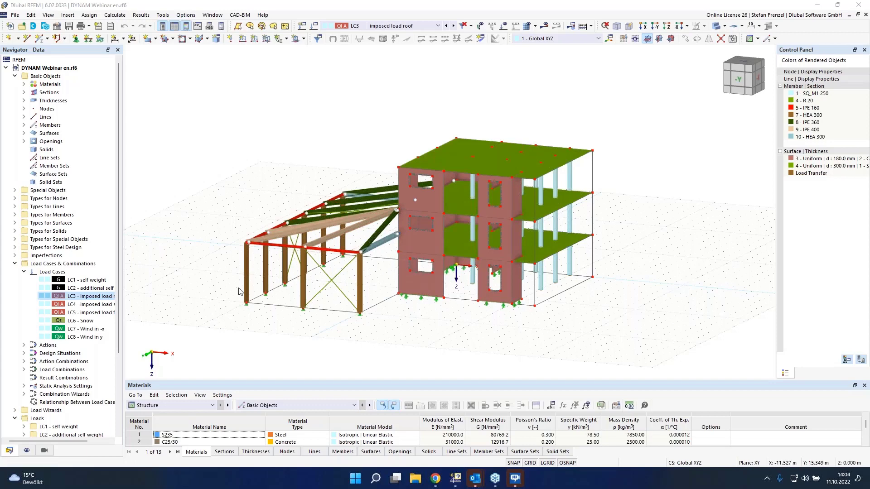
# Step: Activate load case LC1 self weight and switch on the display of loads in the model
pyautogui.keyDown('ctrl'); pyautogui.moveTo(238, 282); pyautogui.dragTo(325, 291, button='middle'); pyautogui.keyUp('ctrl')
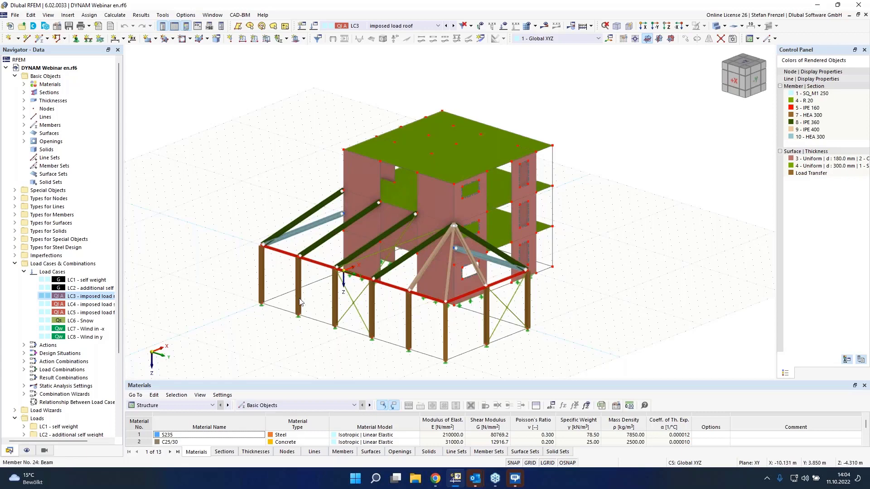
pyautogui.keyDown('ctrl'); pyautogui.moveTo(640, 169); pyautogui.dragTo(479, 167, button='middle'); pyautogui.keyUp('ctrl')
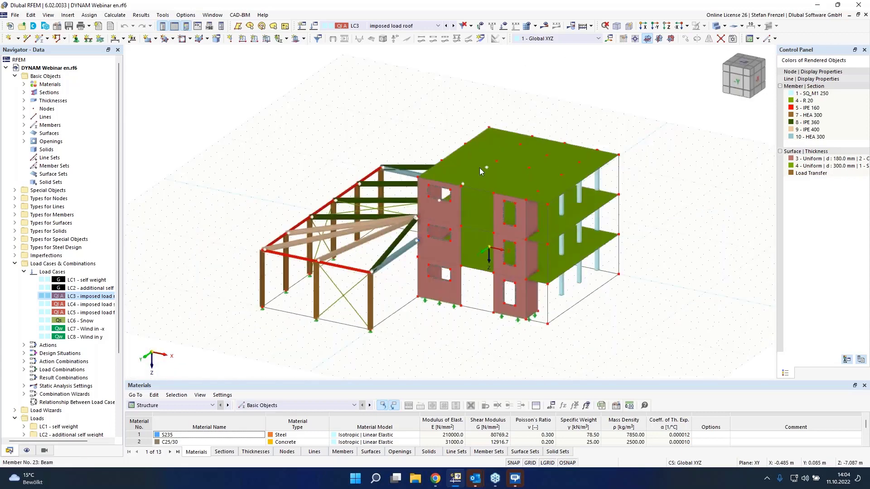
pyautogui.click(426, 26)
pyautogui.click(401, 35)
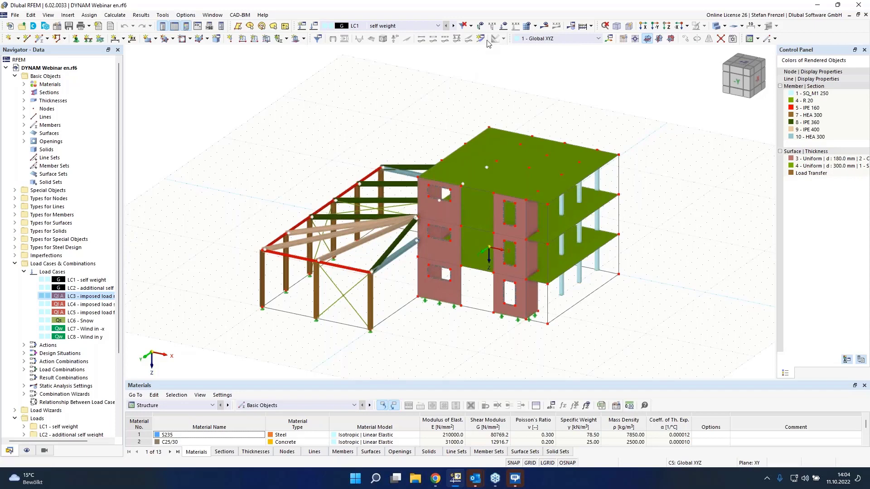
pyautogui.click(504, 26)
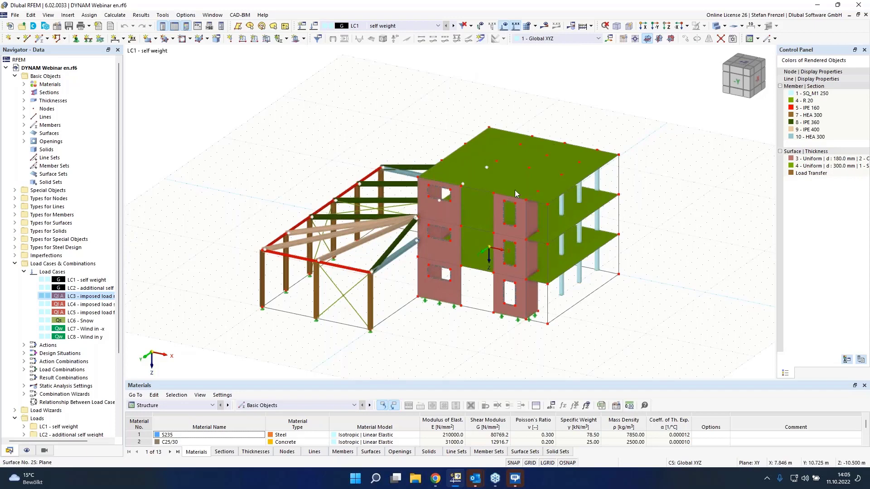
# Step: Show the self-weight loads of LC1 on the model briefly, and hide them again
pyautogui.click(27, 451)
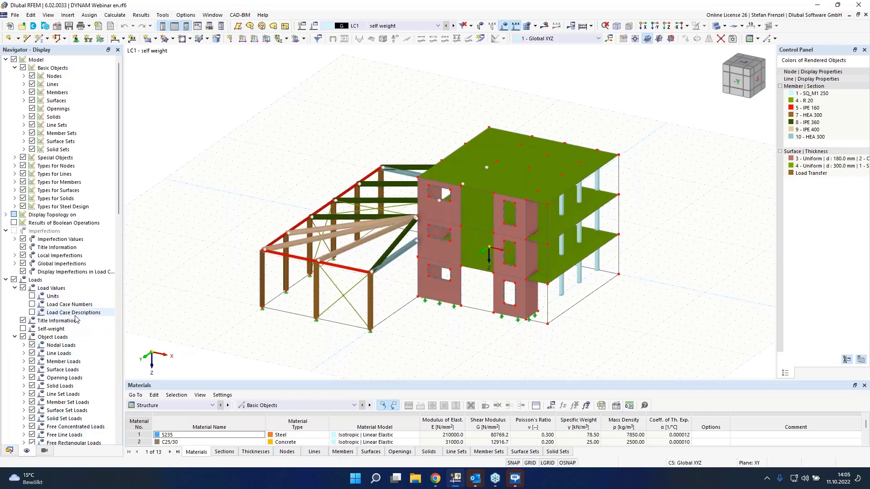
pyautogui.click(23, 329)
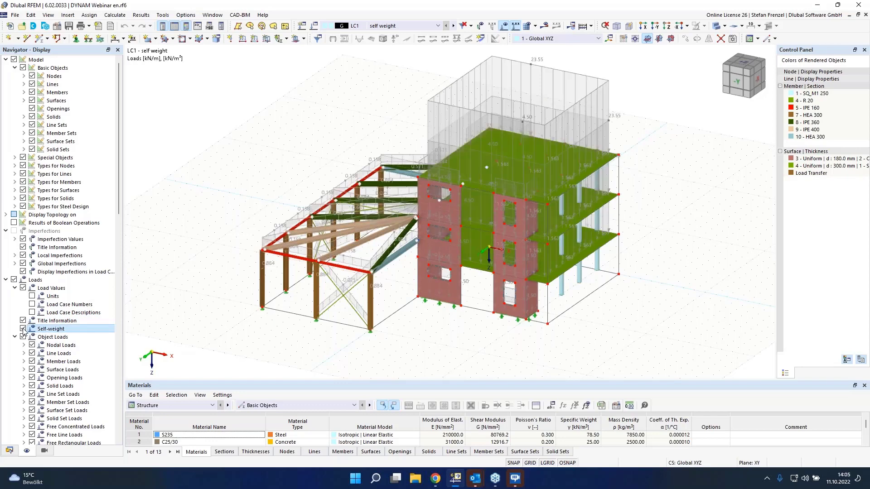
pyautogui.click(24, 329)
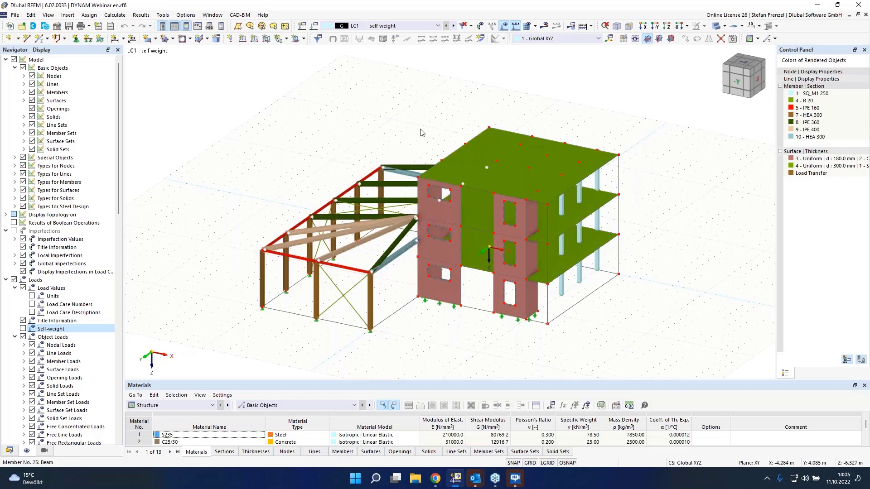
# Step: Review the loads of each load case in order, from LC2 additional self weight through LC7 Wind in -x
pyautogui.click(454, 26)
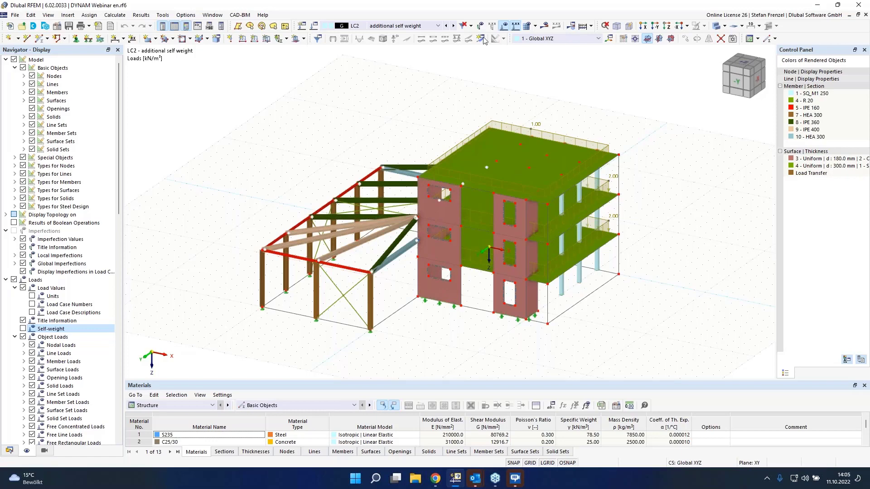
pyautogui.click(452, 25)
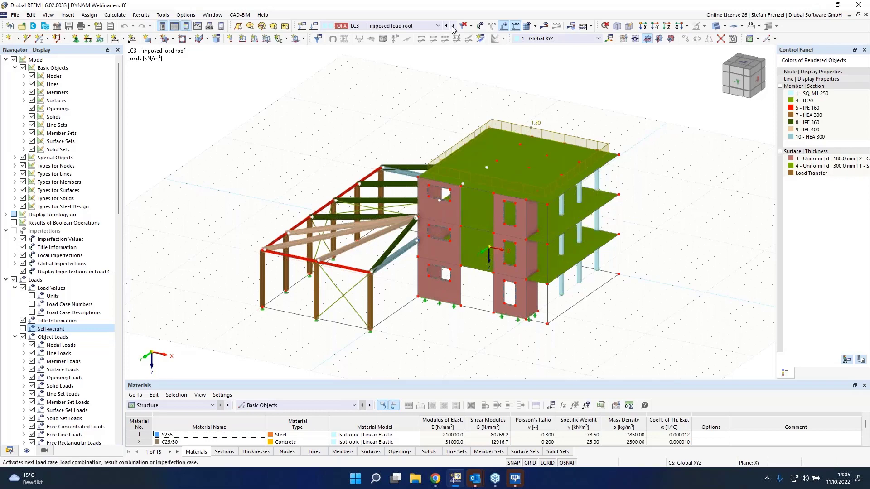
pyautogui.click(452, 26)
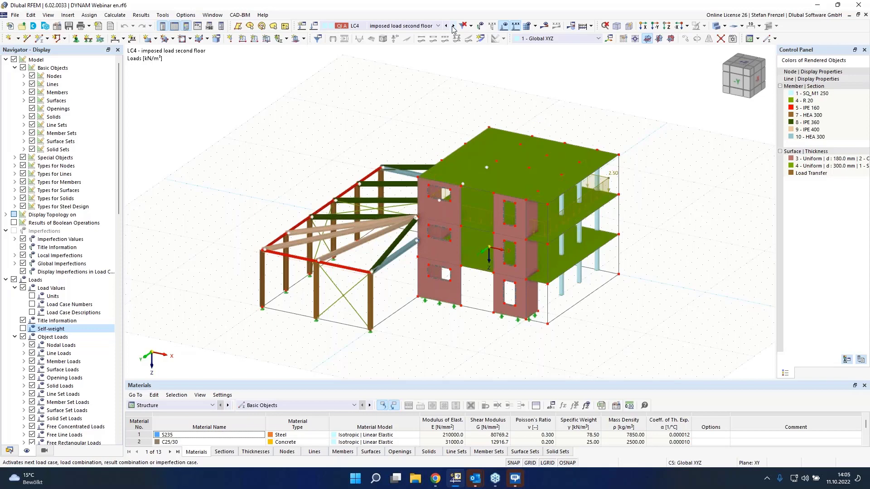
pyautogui.click(452, 26)
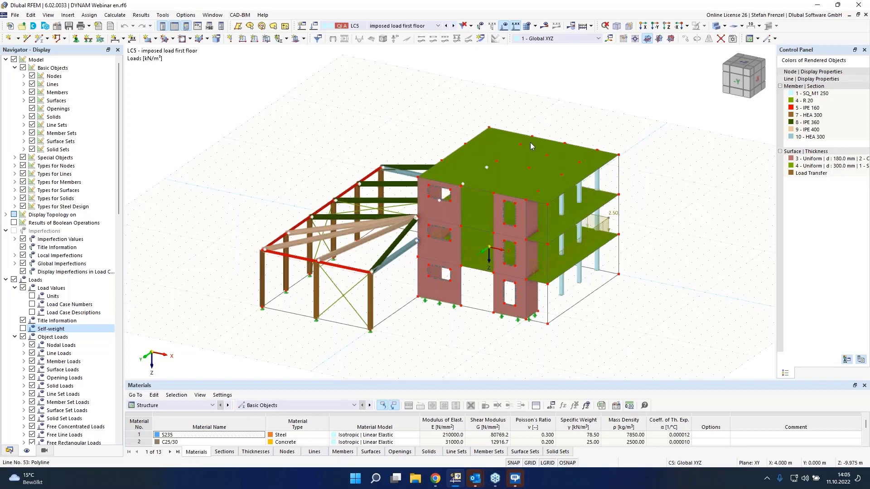
pyautogui.click(454, 25)
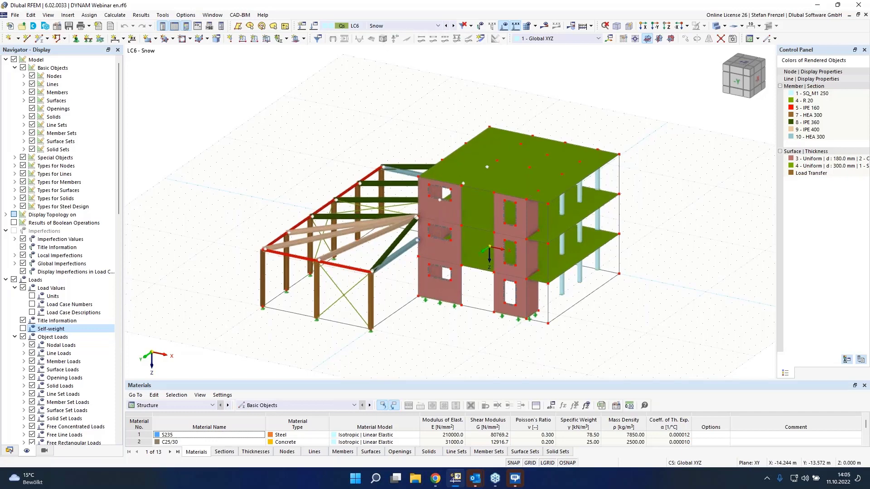
pyautogui.keyDown('ctrl'); pyautogui.moveTo(410, 154); pyautogui.dragTo(446, 149, button='middle'); pyautogui.keyUp('ctrl')
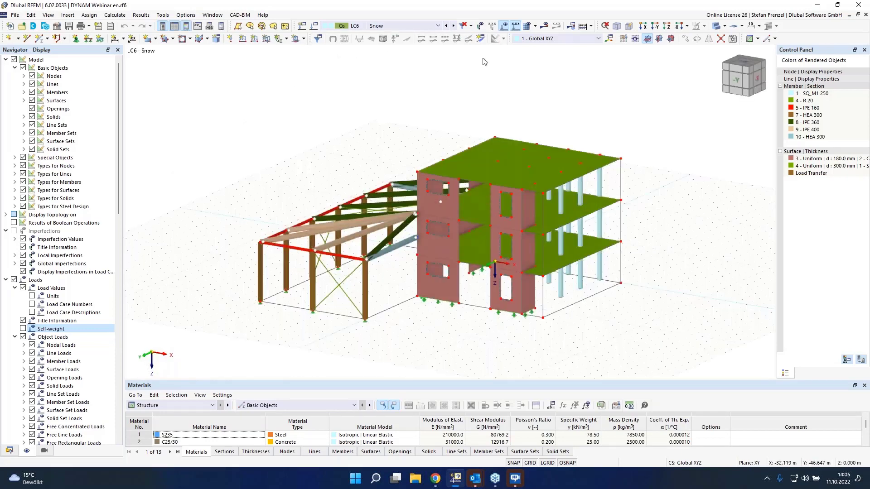
pyautogui.click(454, 26)
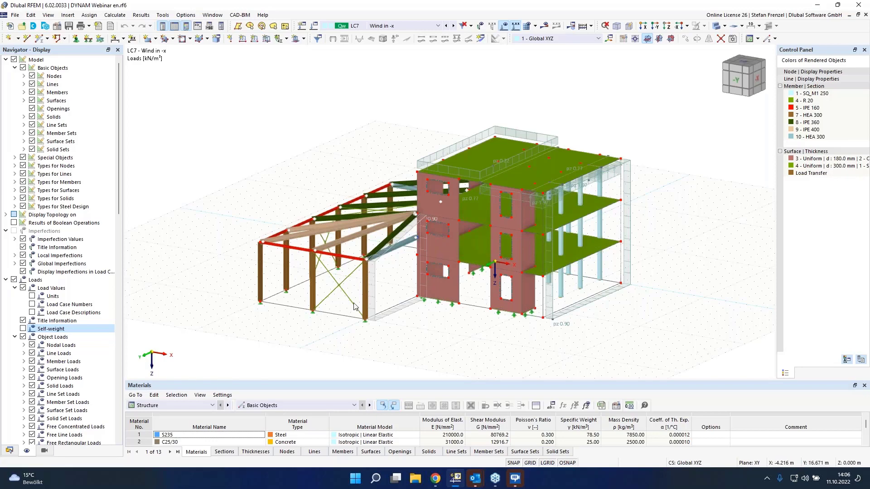
# Step: Display the surfaces with the Load Transfer stiffness type in the model
pyautogui.click(24, 100)
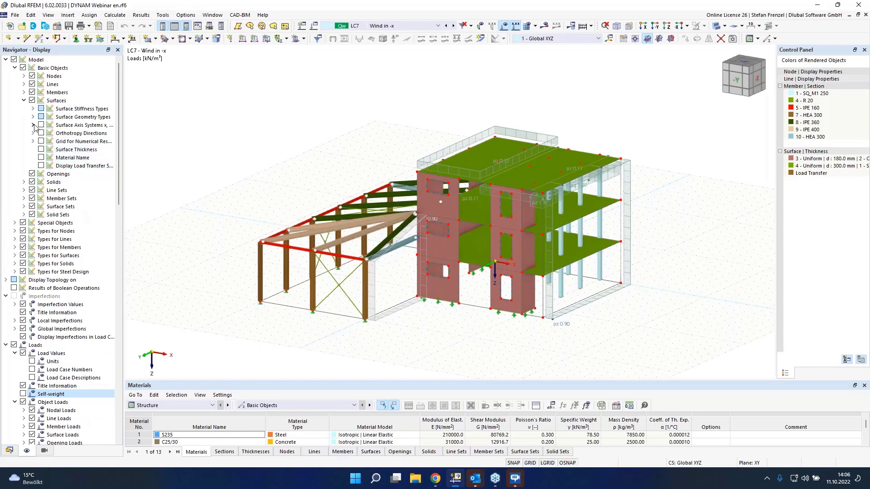
pyautogui.click(33, 109)
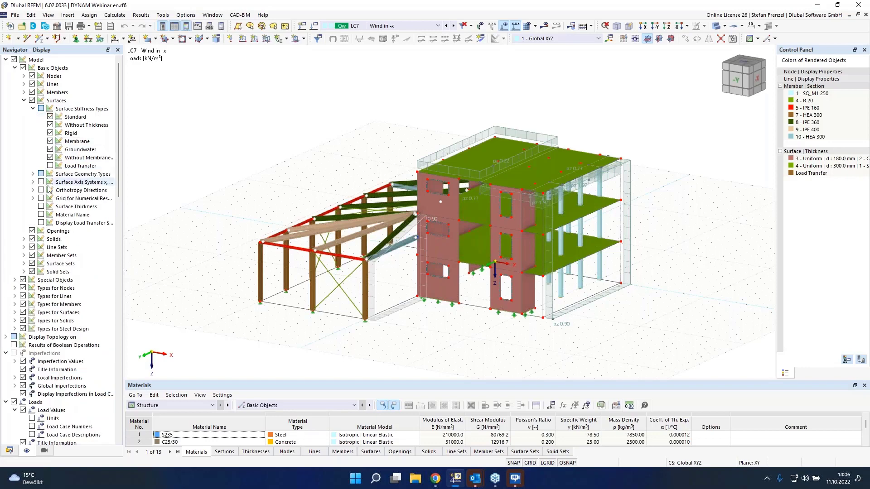
pyautogui.click(50, 166)
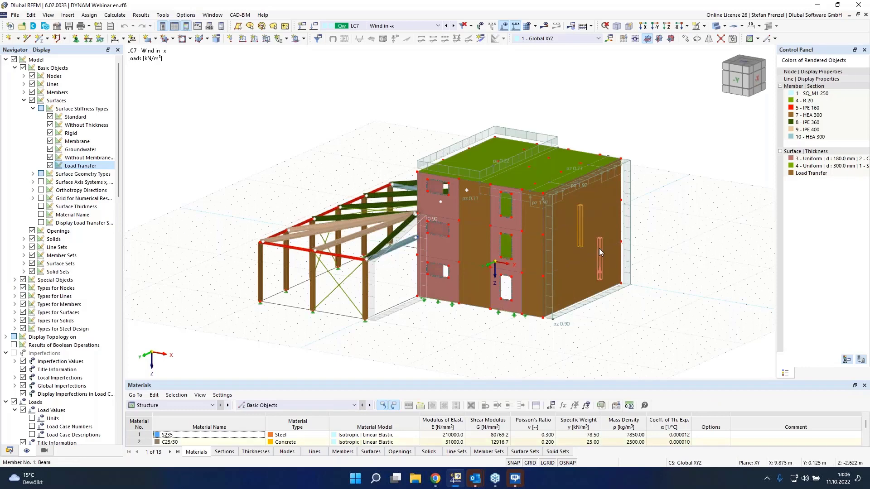
# Step: Inspect the load transfer settings of the large end-wall surface no. 35, and leave them without changes
pyautogui.doubleClick(615, 265)
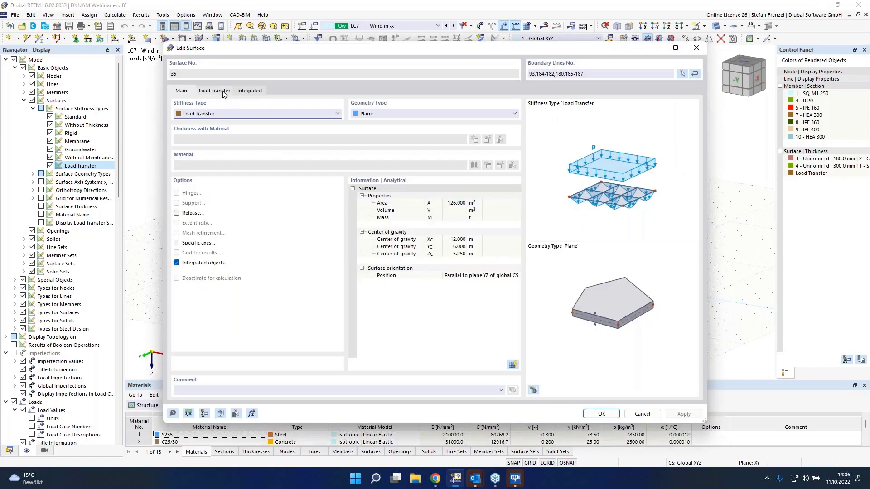
pyautogui.click(214, 91)
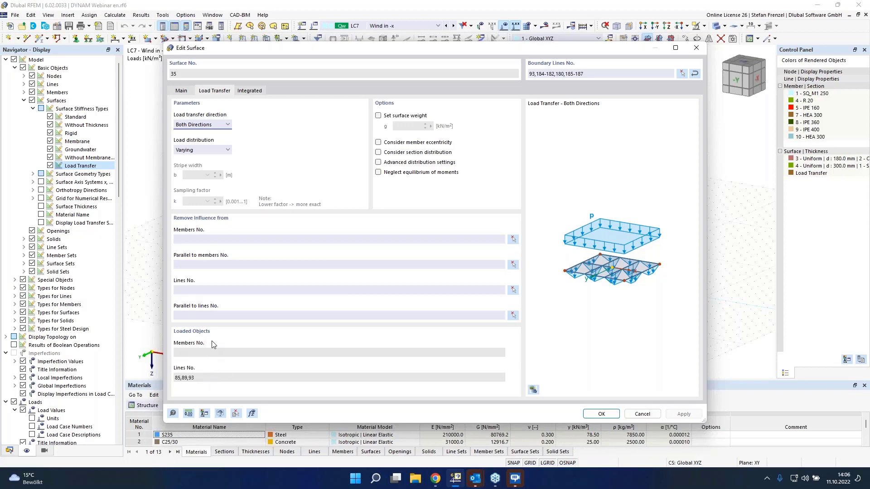
pyautogui.click(651, 416)
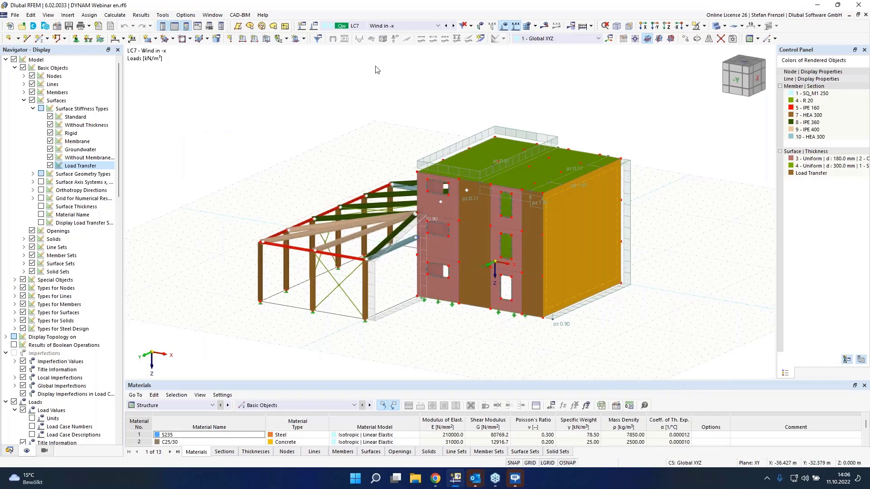
# Step: Review the loads of LC8 Wind in y on the building, and hide the load transfer surfaces
pyautogui.click(453, 25)
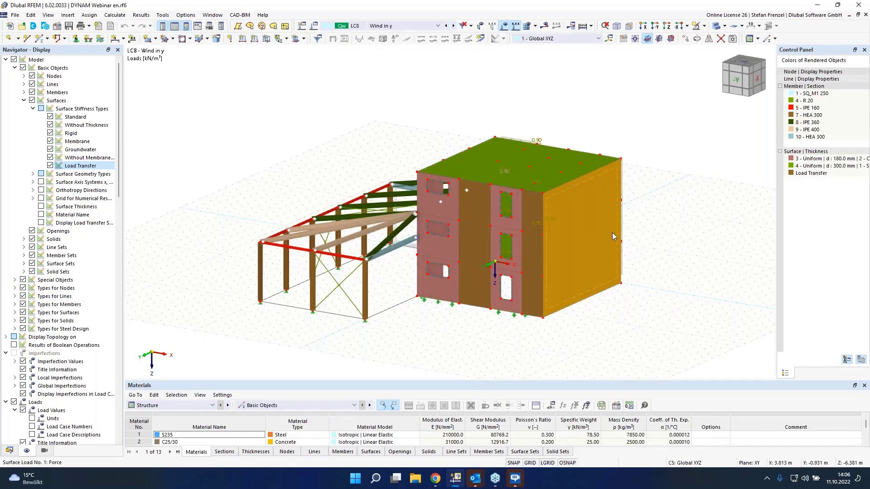
pyautogui.keyDown('ctrl'); pyautogui.moveTo(612, 232); pyautogui.dragTo(445, 58, button='middle'); pyautogui.keyUp('ctrl')
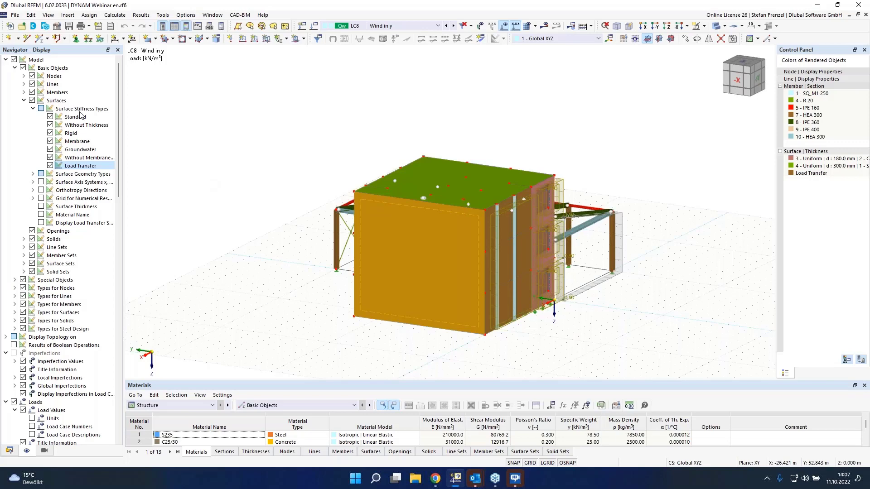
pyautogui.click(50, 165)
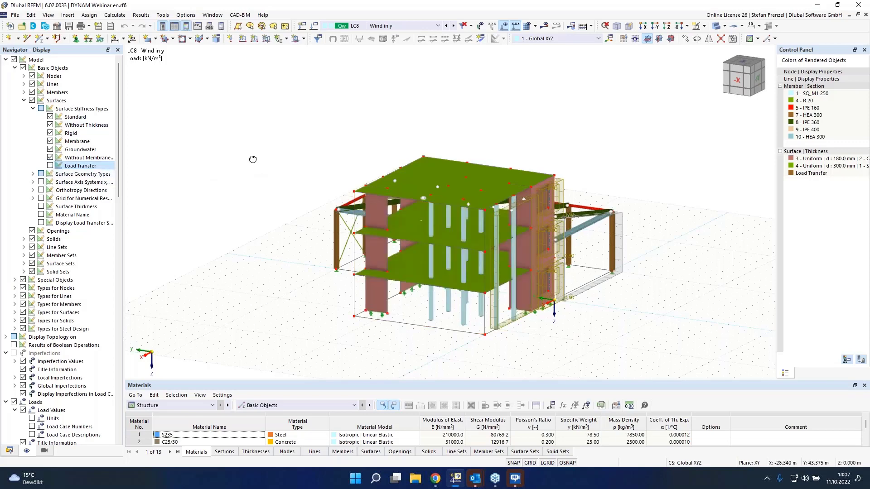
pyautogui.keyDown('ctrl'); pyautogui.moveTo(253, 159); pyautogui.dragTo(422, 197, button='middle'); pyautogui.keyUp('ctrl')
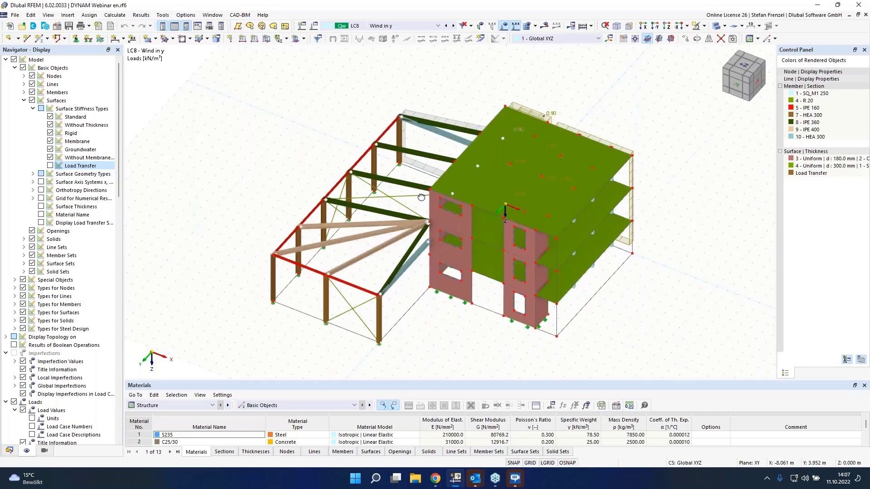
# Step: Create a uniform surface load of 0.68 kN/m² in global direction ZA for load case LC6 Snow
pyautogui.click(385, 26)
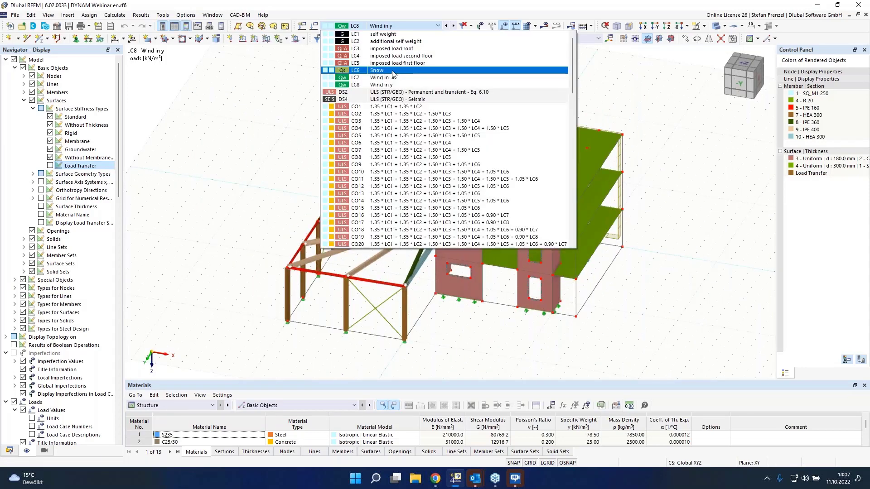
pyautogui.click(392, 71)
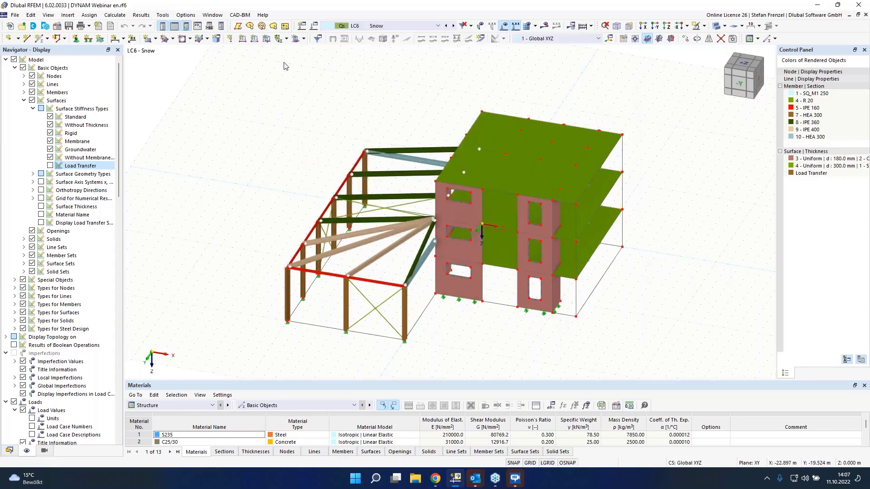
pyautogui.click(267, 39)
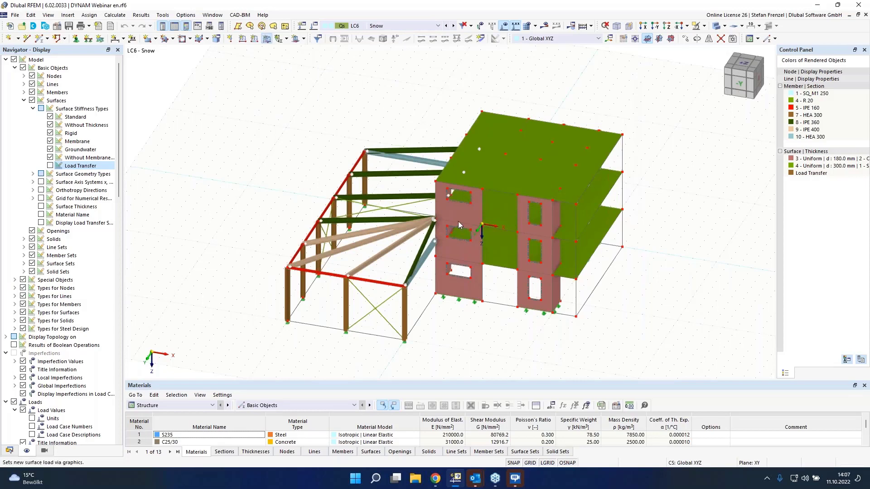
pyautogui.click(459, 226)
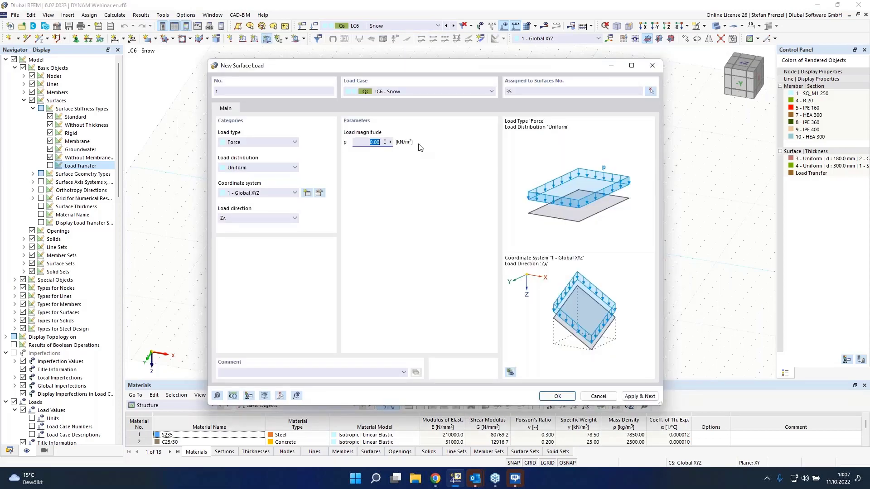
pyautogui.write('0,68')
pyautogui.moveTo(571, 67); pyautogui.dragTo(571, 72)
pyautogui.moveTo(588, 231); pyautogui.dragTo(571, 131)
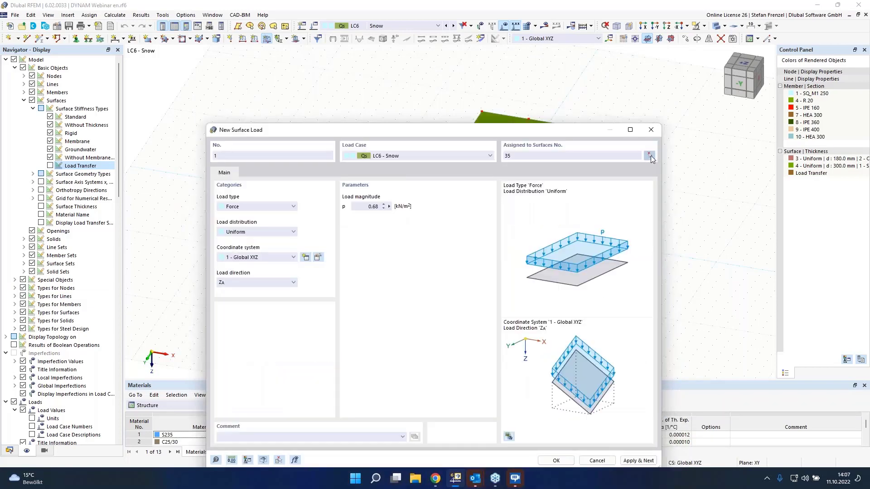
# Step: Assign the snow load to roof surface no. 25 only, confirm it, and return the navigator to the model data
pyautogui.click(650, 156)
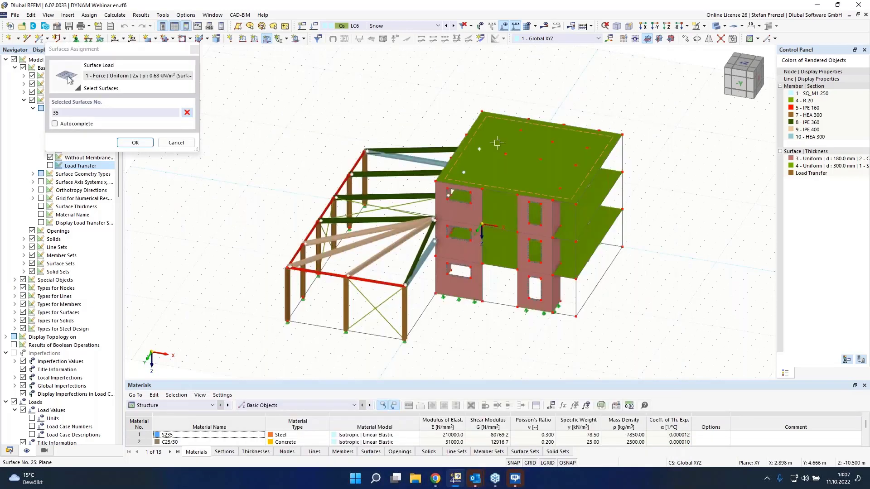
pyautogui.click(497, 142)
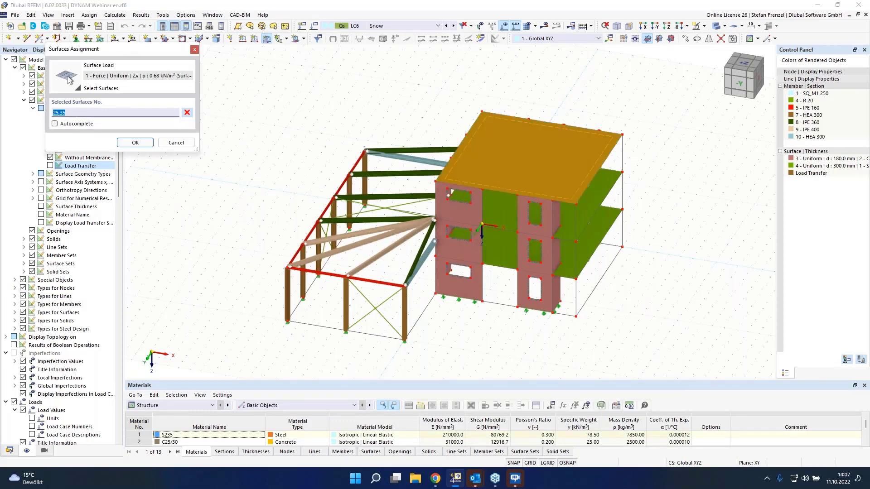
pyautogui.press('Delete')
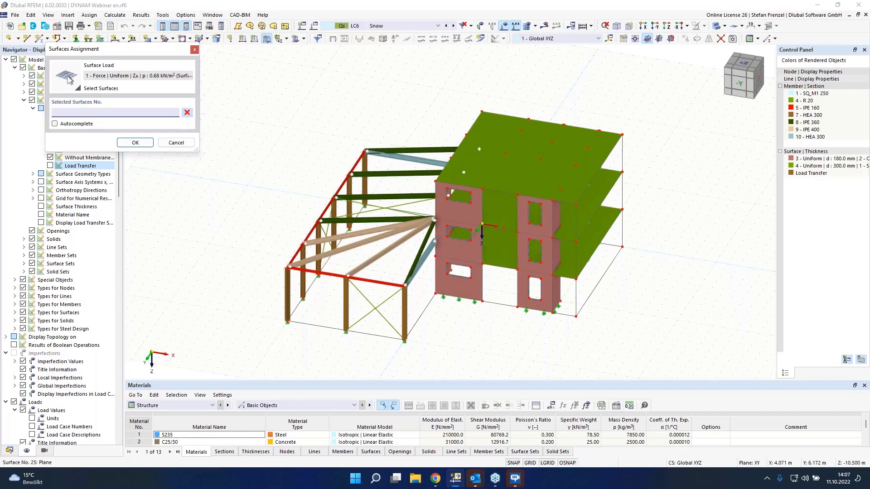
pyautogui.click(495, 143)
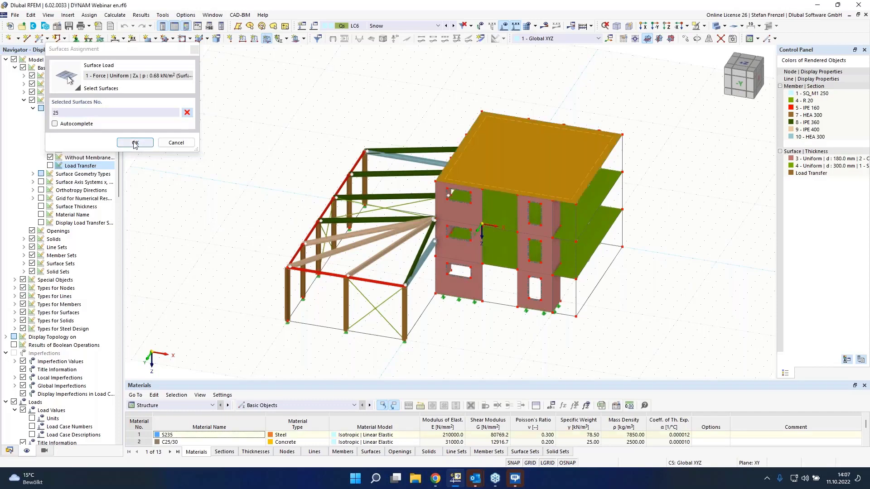
pyautogui.click(135, 144)
pyautogui.press('Return')
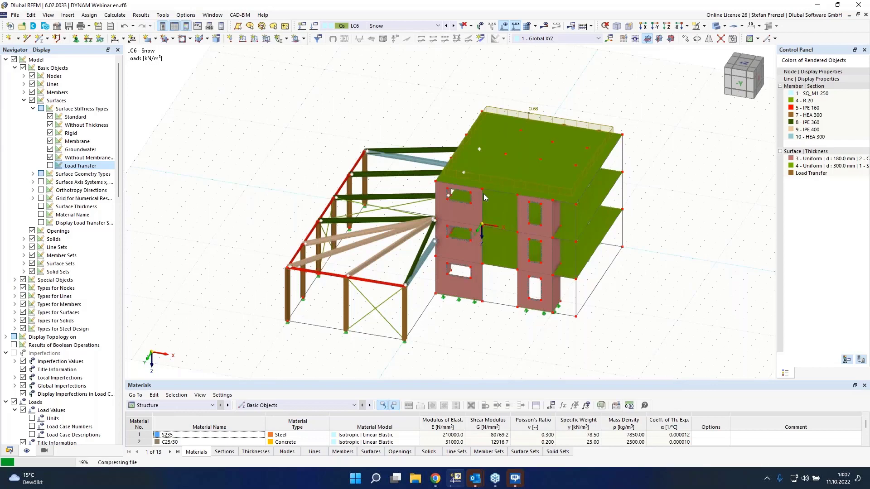
pyautogui.click(9, 450)
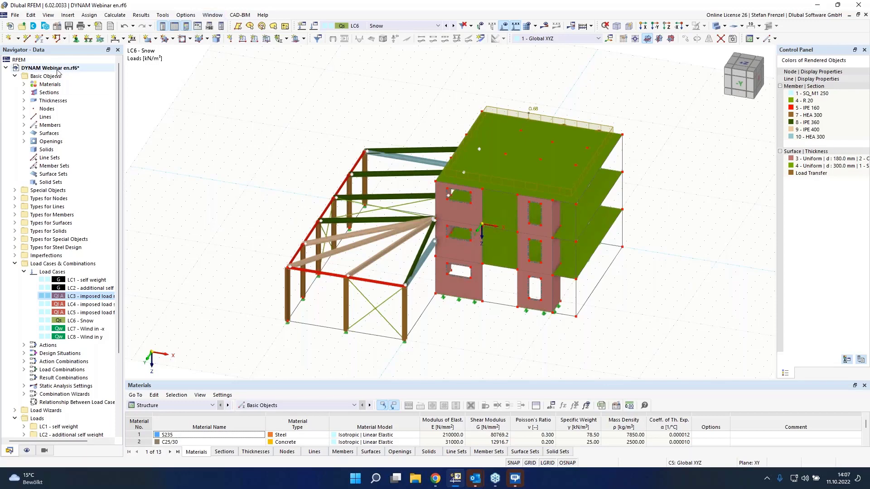
# Step: In the model's base data, deactivate the Steel Design add-on and activate the Modal Analysis add-on
pyautogui.rightClick(34, 71)
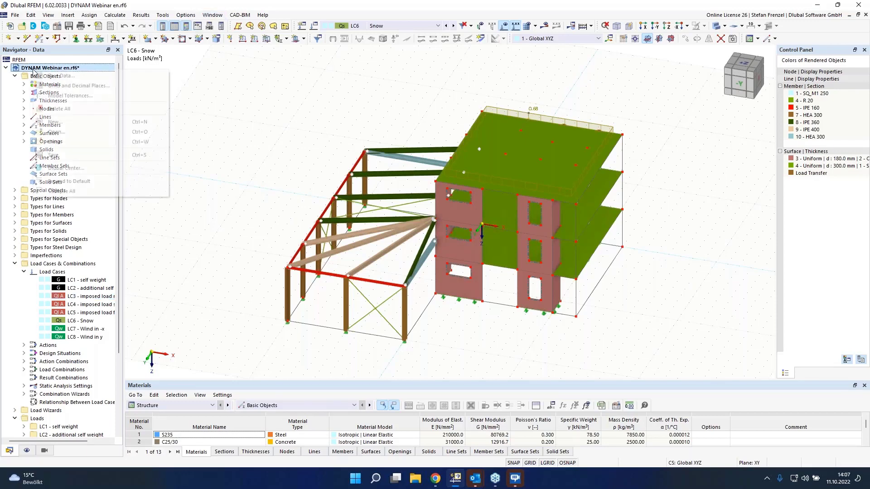
pyautogui.click(48, 76)
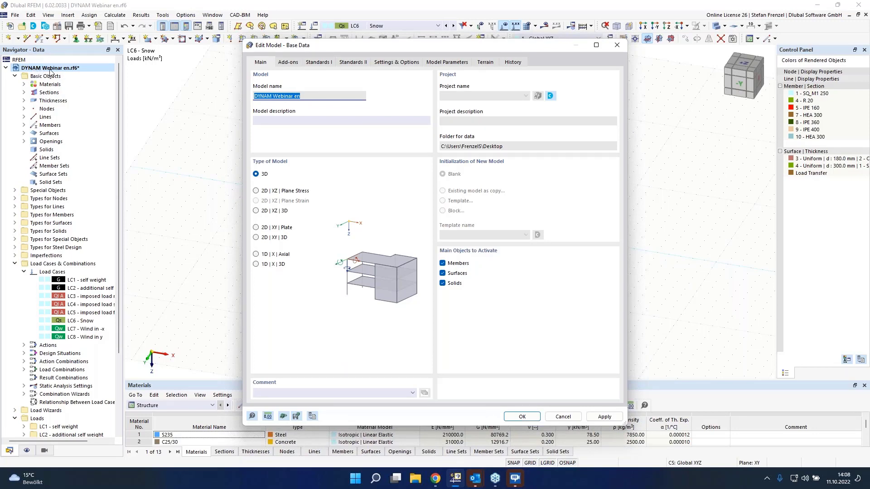
pyautogui.click(288, 63)
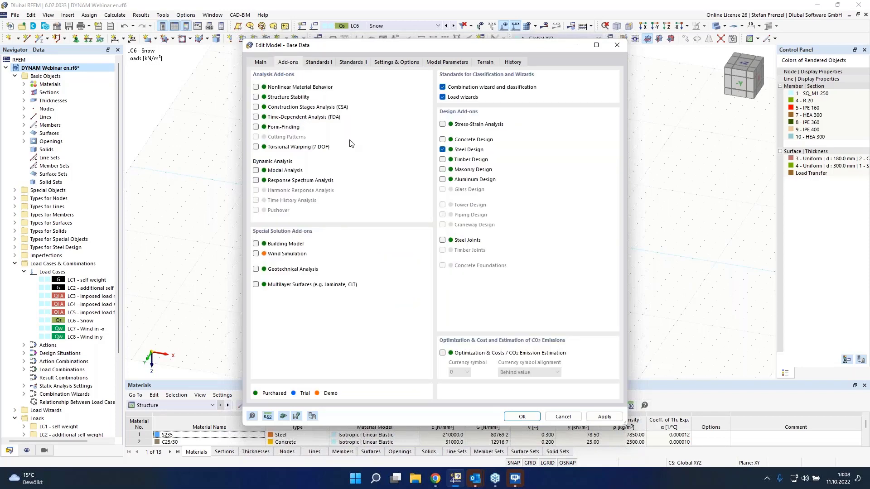
pyautogui.click(442, 149)
pyautogui.click(256, 170)
# Step: Review the standards used for load combinations and the standard groups available for dynamic design
pyautogui.click(324, 64)
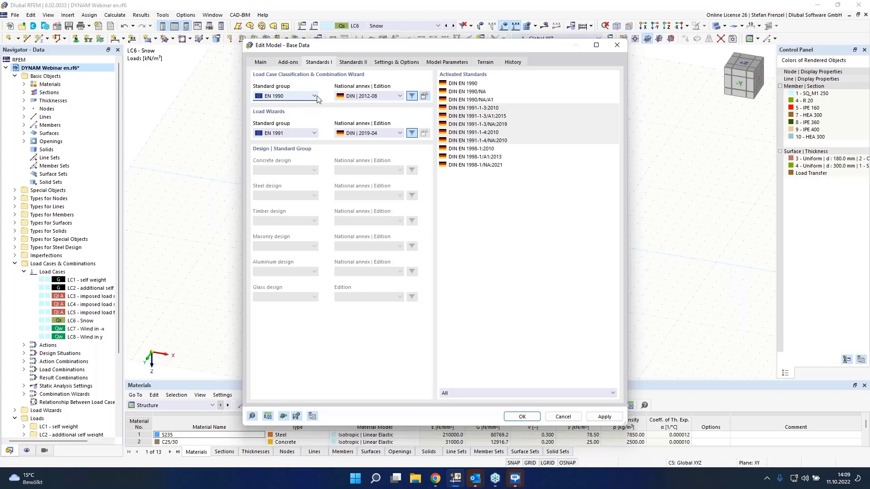
pyautogui.click(348, 64)
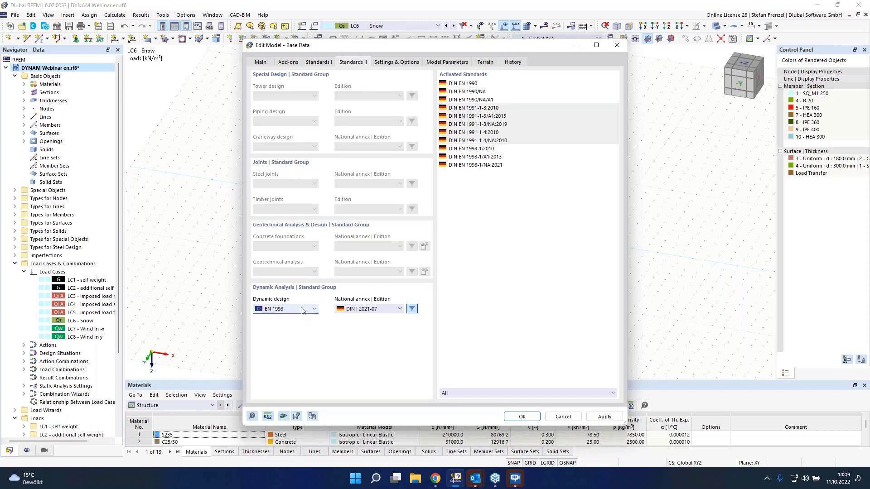
pyautogui.click(315, 309)
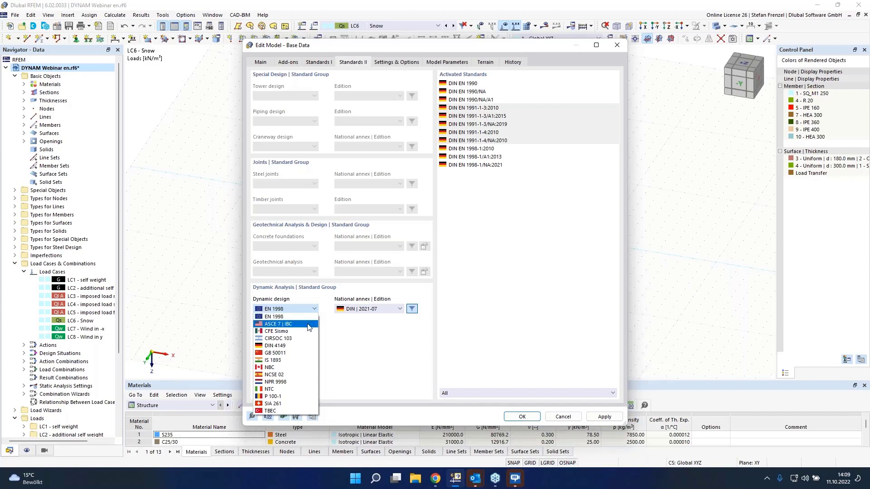
pyautogui.click(349, 327)
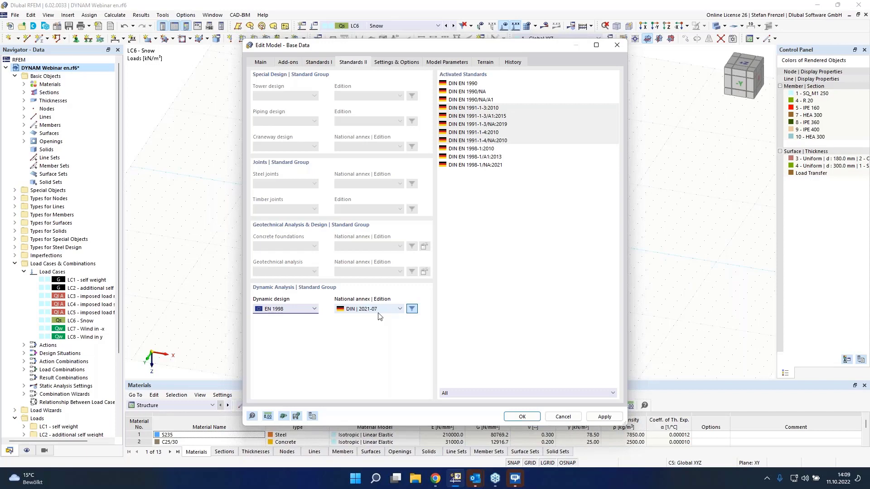
# Step: Check the national annexes for EN 1998, keep DIN | 2021-07, and save the base data, accepting the loss of the steel design data
pyautogui.click(412, 309)
pyautogui.click(411, 311)
pyautogui.click(399, 309)
pyautogui.click(412, 313)
pyautogui.click(399, 310)
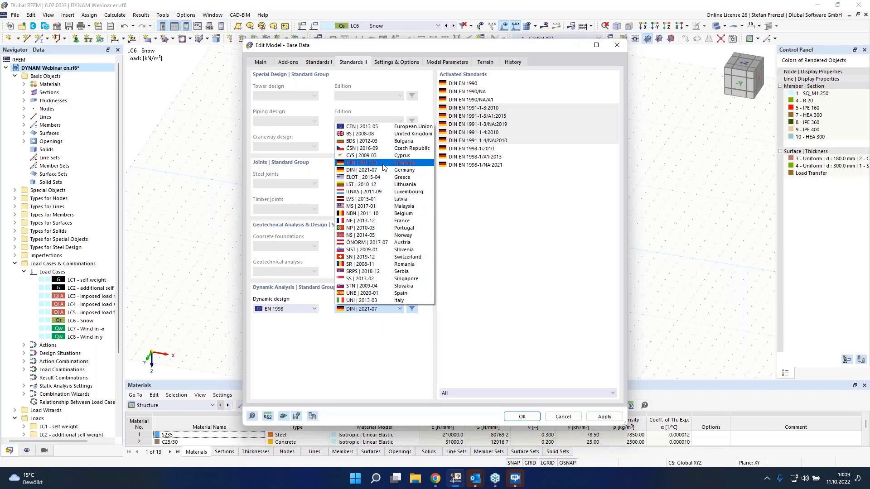
pyautogui.click(426, 355)
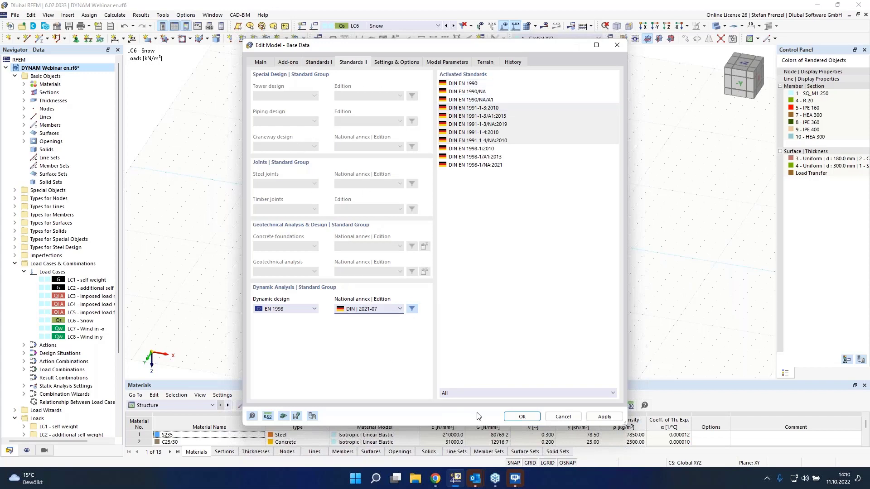
pyautogui.click(511, 417)
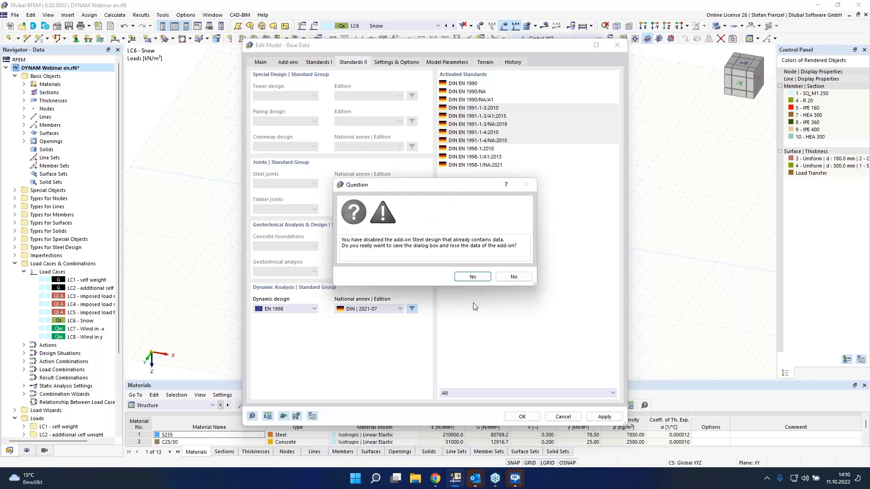
pyautogui.click(471, 277)
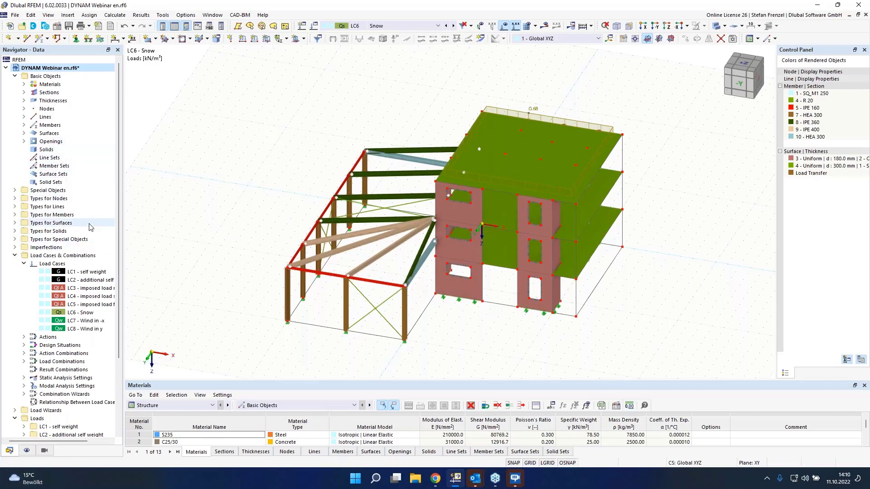
# Step: Create a new load case and set its analysis type to Modal Analysis
pyautogui.rightClick(57, 267)
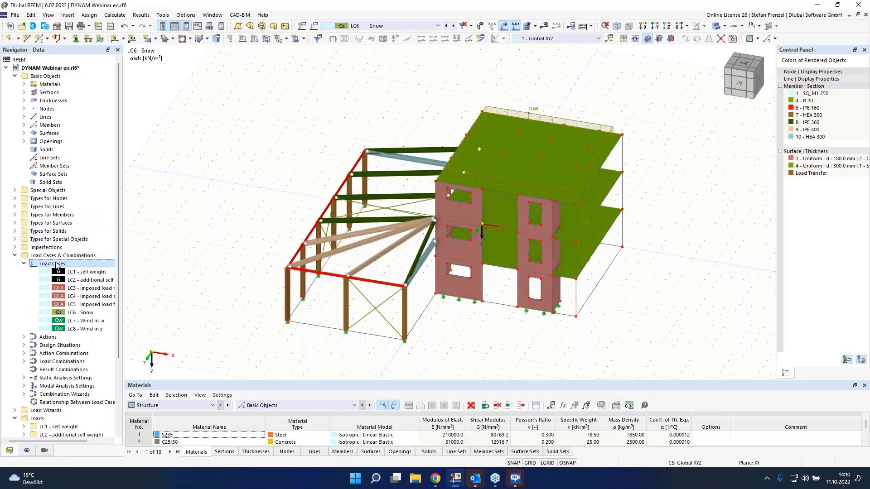
pyautogui.click(88, 278)
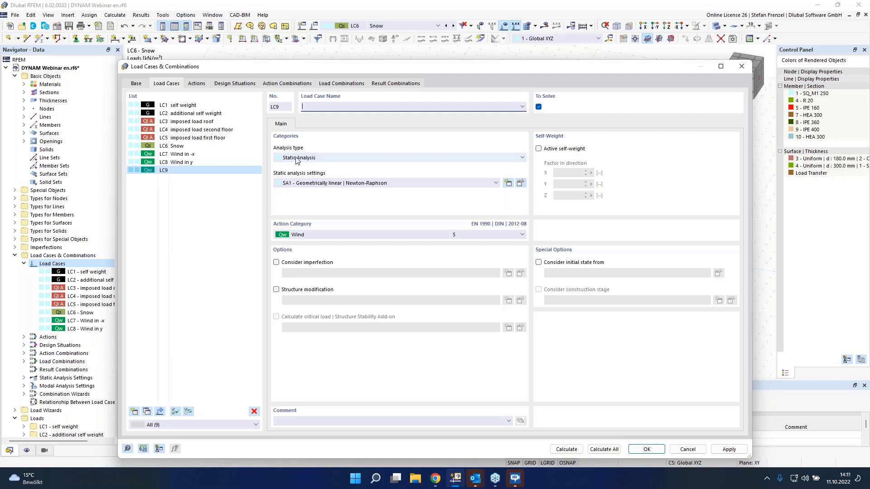
pyautogui.click(333, 159)
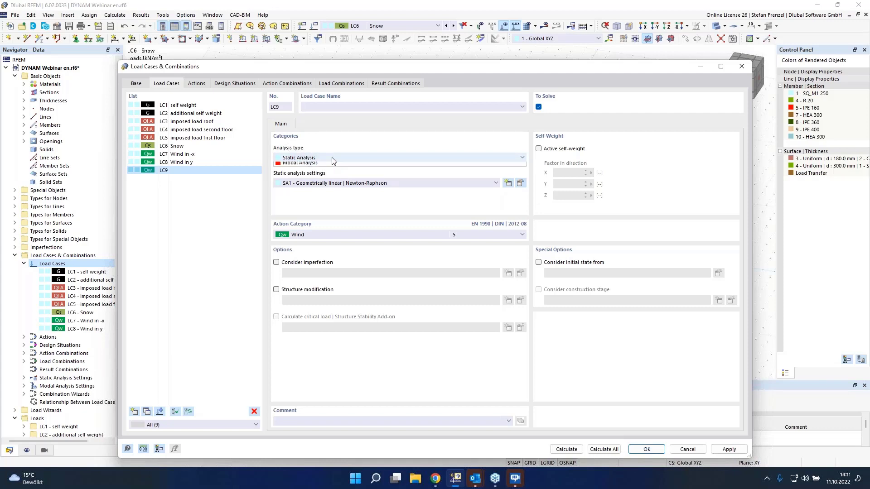
pyautogui.click(325, 172)
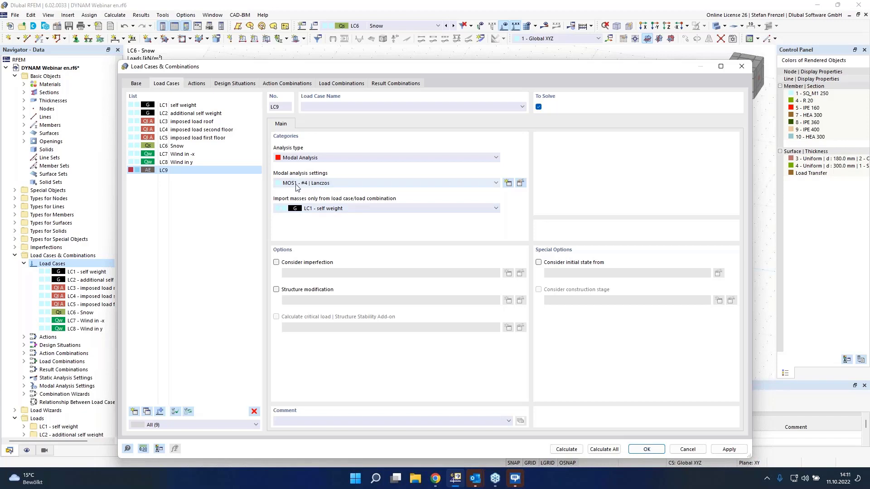
# Step: Set modal analysis settings MOS1 to 30 modes with masses acting only in directions X and Y, review the mass conversion options, and confirm
pyautogui.click(520, 184)
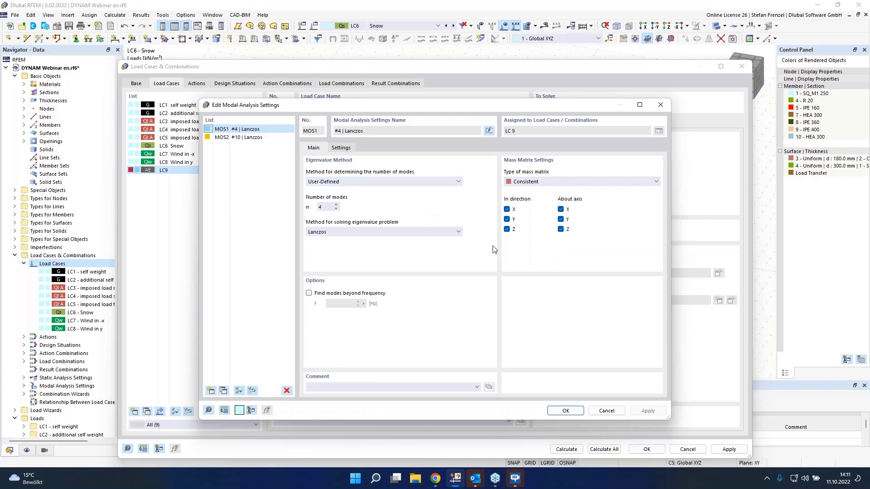
pyautogui.click(507, 230)
pyautogui.click(561, 209)
pyautogui.click(560, 219)
pyautogui.click(561, 229)
pyautogui.doubleClick(319, 207)
pyautogui.click(345, 148)
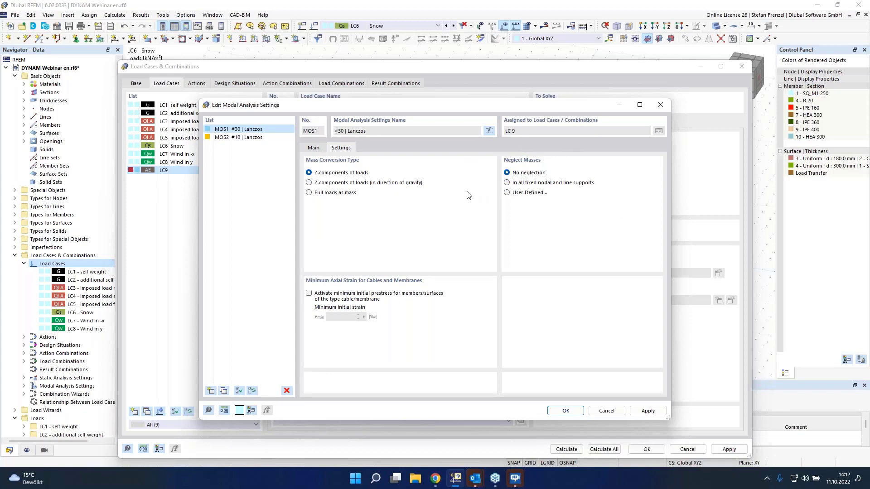
pyautogui.click(316, 148)
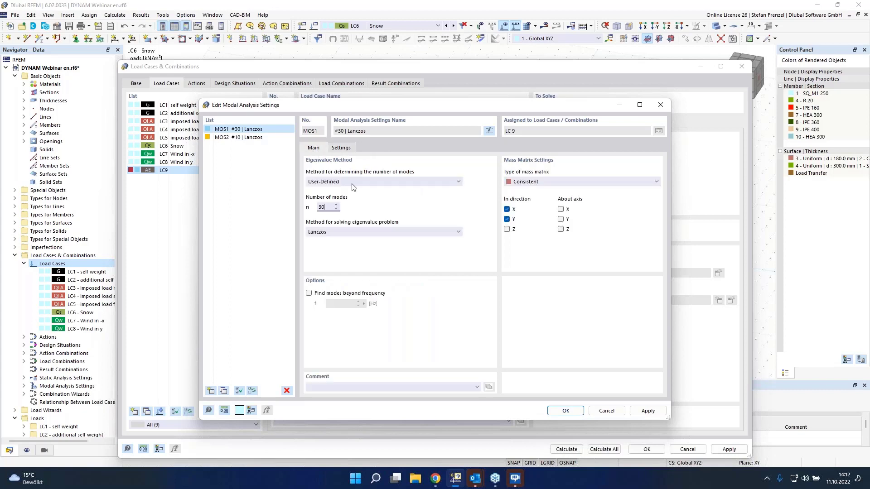
pyautogui.click(562, 413)
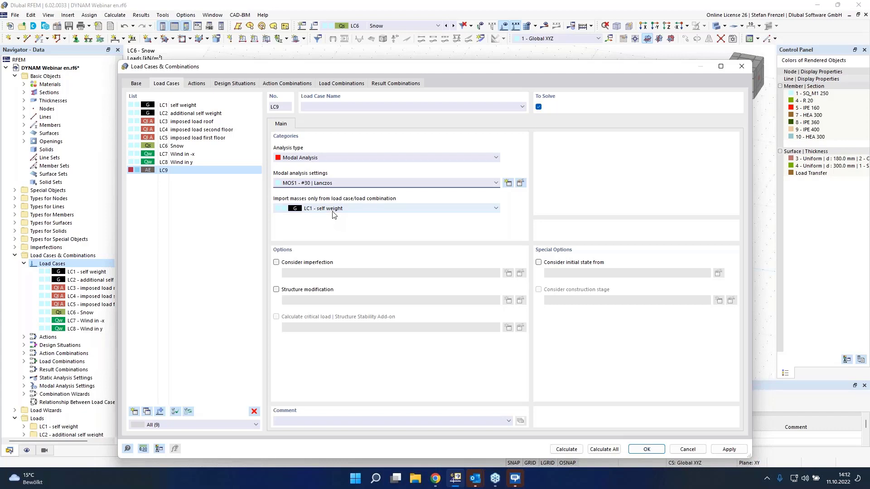
# Step: Look through the load cases and combinations available for the mass import of LC9, keeping LC1 - self weight
pyautogui.click(344, 209)
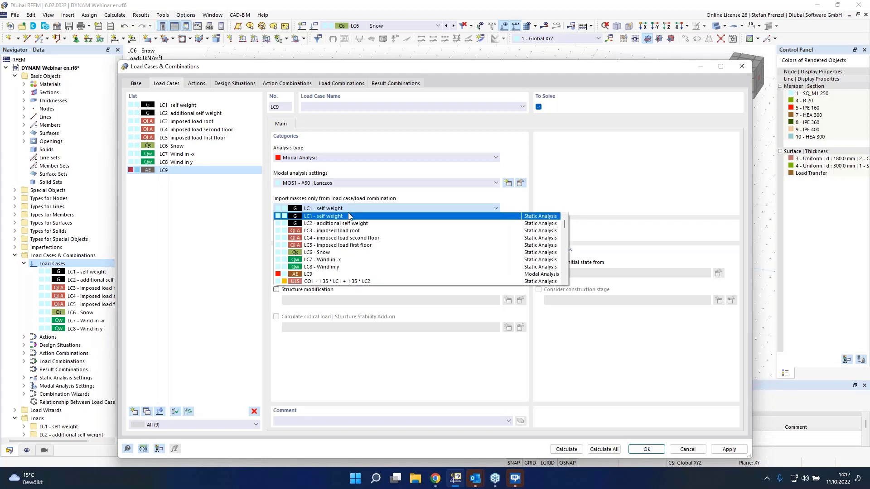
pyautogui.scroll(-2, 351, 233)
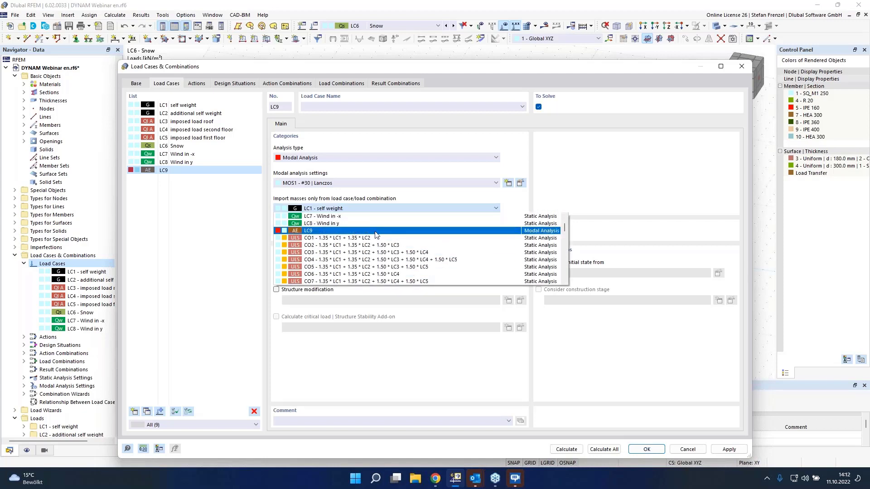
pyautogui.scroll(-9, 375, 235)
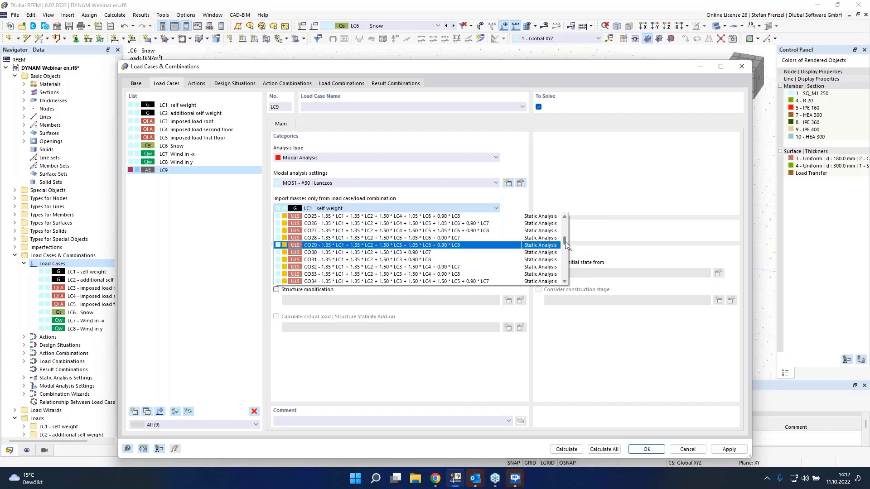
pyautogui.moveTo(565, 242); pyautogui.dragTo(564, 218)
pyautogui.click(558, 183)
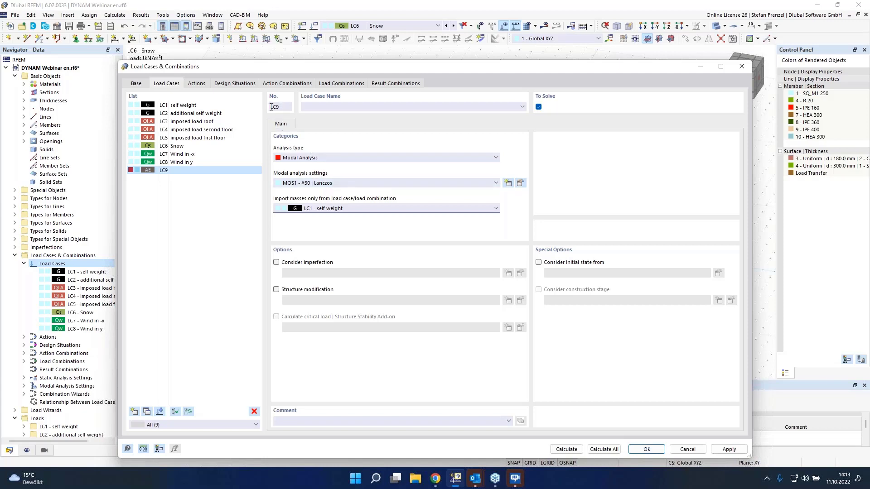
# Step: Delete both existing design situations, DS2 Permanent and transient and DS4 Seismic
pyautogui.click(225, 84)
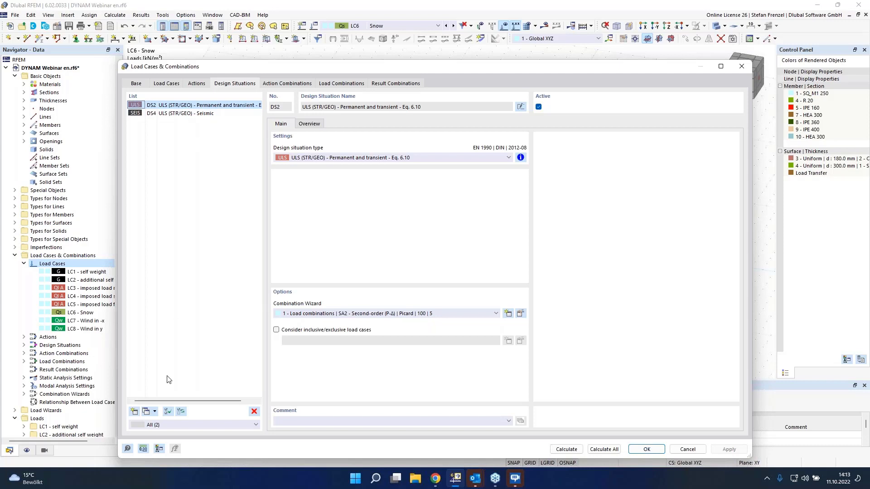
pyautogui.click(254, 412)
pyautogui.click(443, 270)
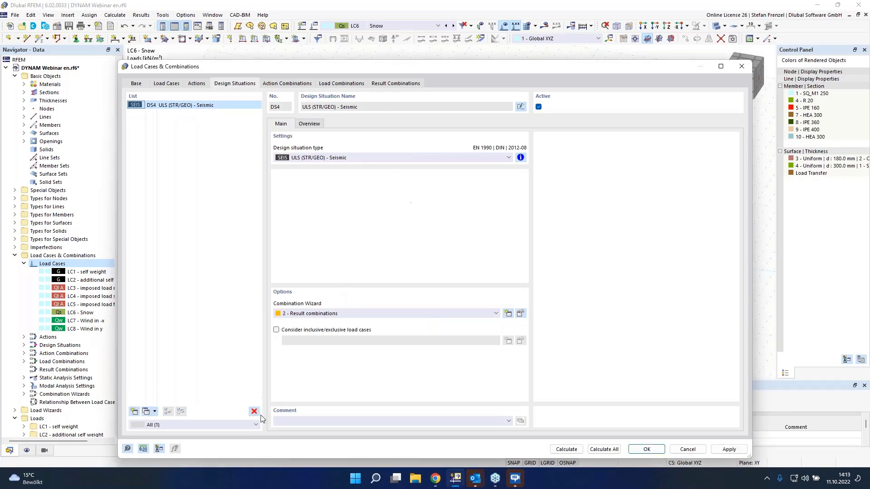
pyautogui.press('Delete')
pyautogui.click(443, 270)
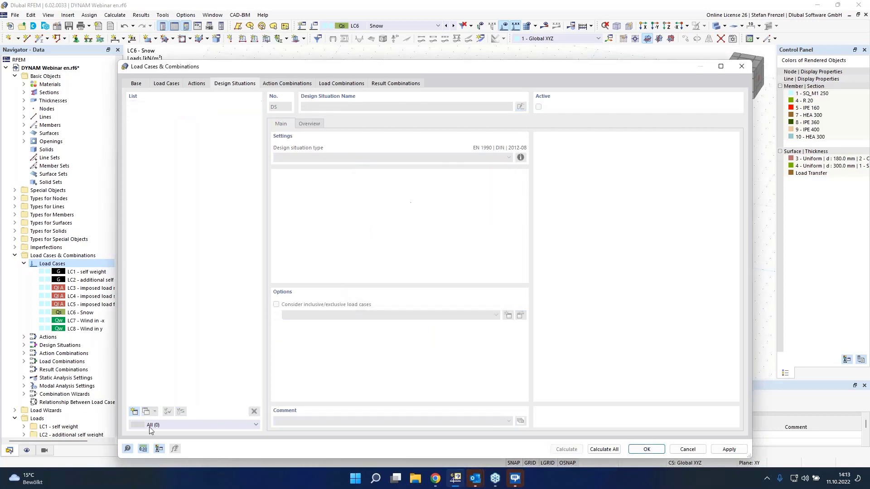
# Step: Add a new design situation of type Seismic/Mass Combination - psi-E,i
pyautogui.click(134, 411)
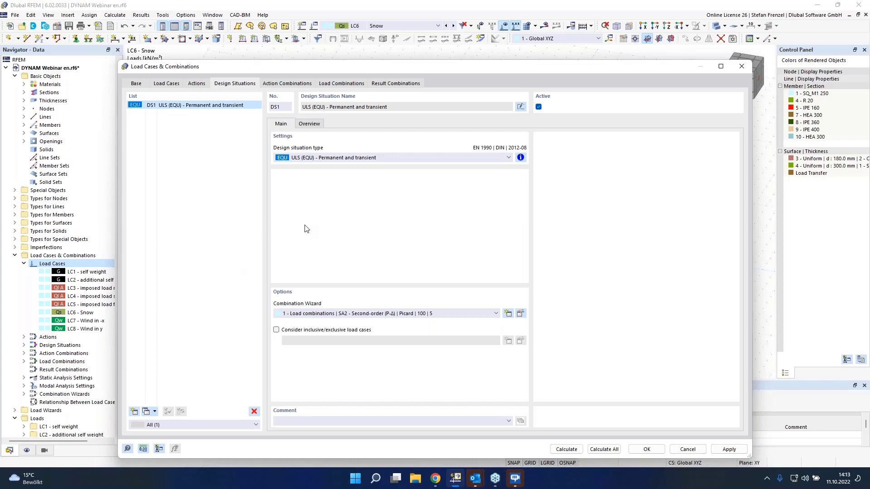
pyautogui.click(451, 161)
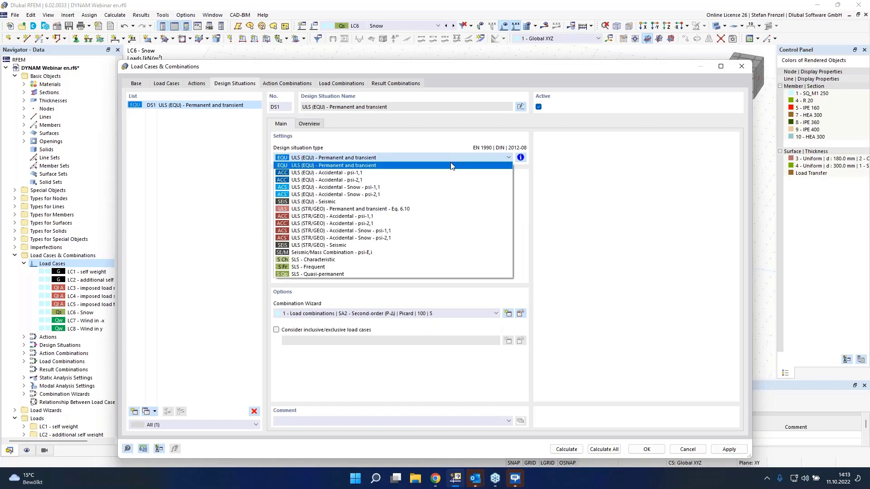
pyautogui.click(413, 252)
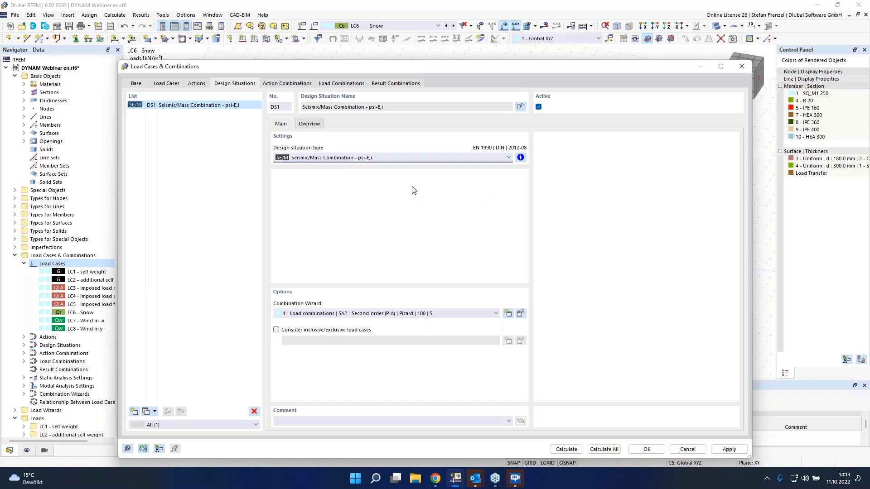
# Step: Examine the combination rule of the seismic/mass design situation and the load case factors assigned to load combination CO1
pyautogui.click(520, 157)
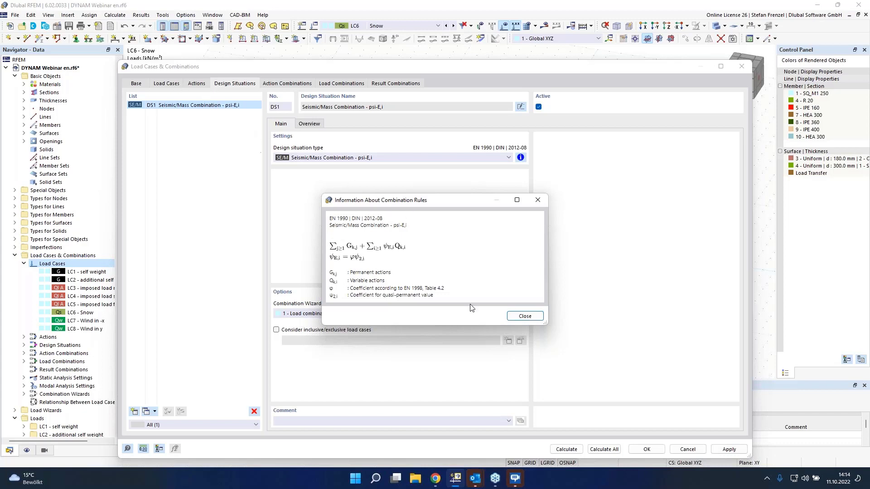
pyautogui.click(521, 318)
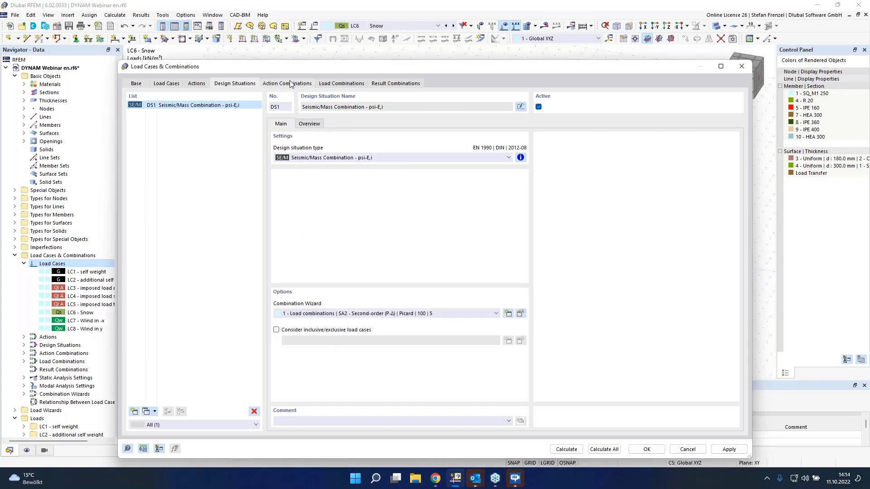
pyautogui.click(330, 84)
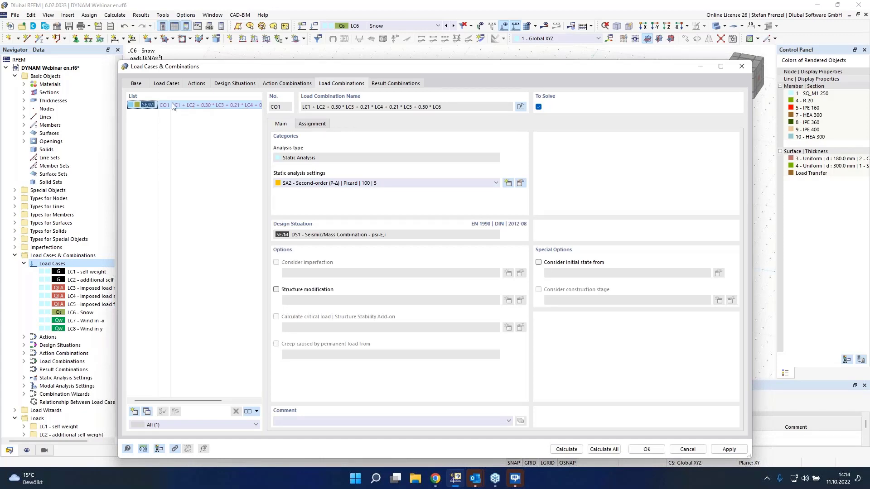
pyautogui.click(312, 125)
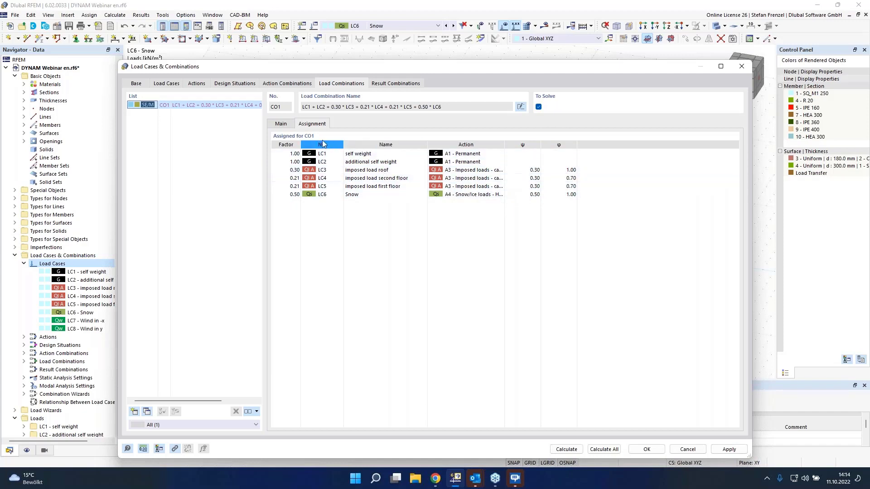
# Step: Review the mass combination options, Roofs or Other floors, assigned to the imposed load cases LC3, LC4 and LC5
pyautogui.click(170, 84)
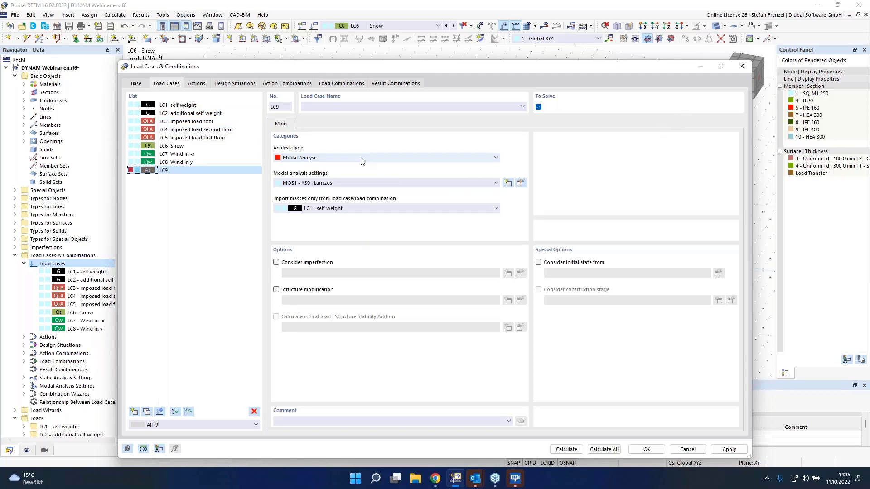
pyautogui.click(189, 122)
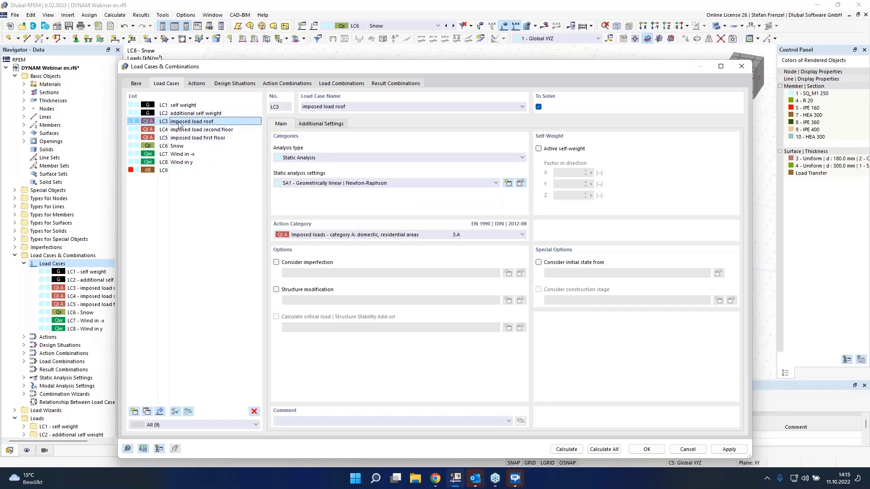
pyautogui.click(321, 124)
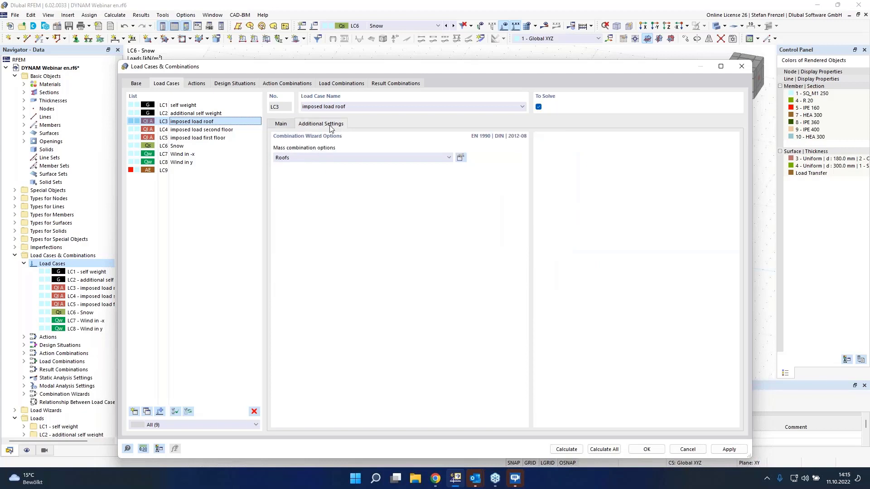
pyautogui.click(320, 158)
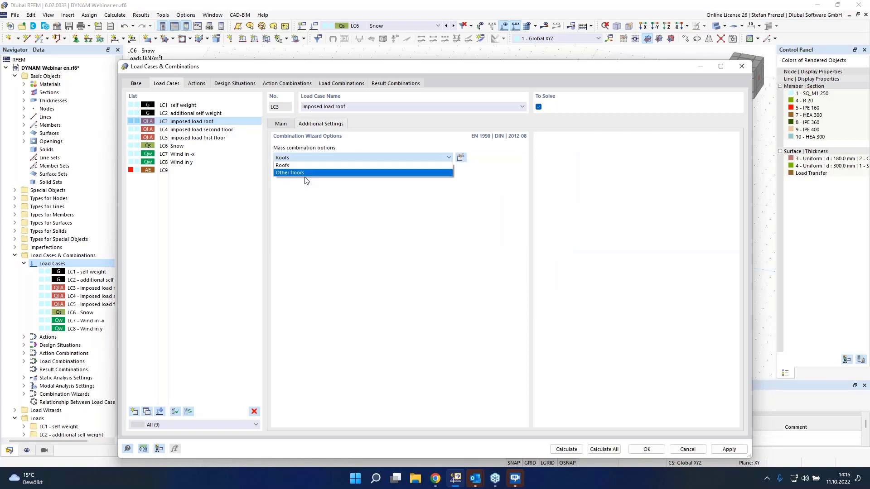
pyautogui.click(329, 166)
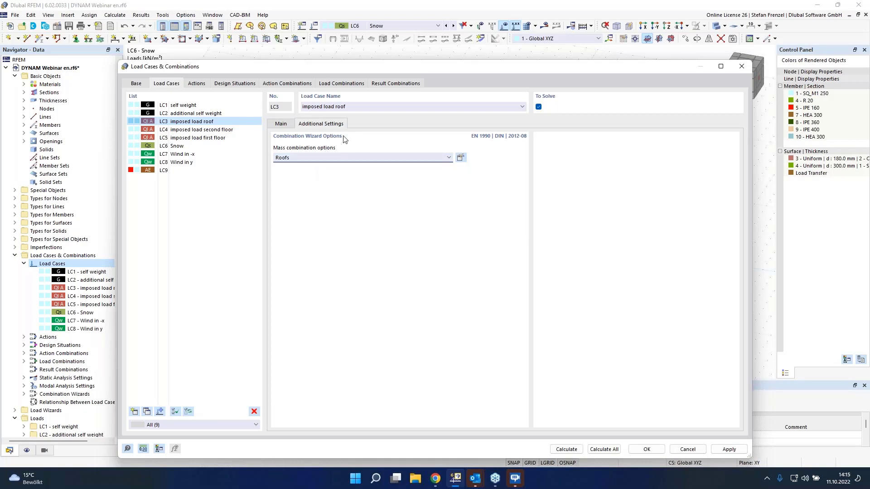
pyautogui.click(337, 154)
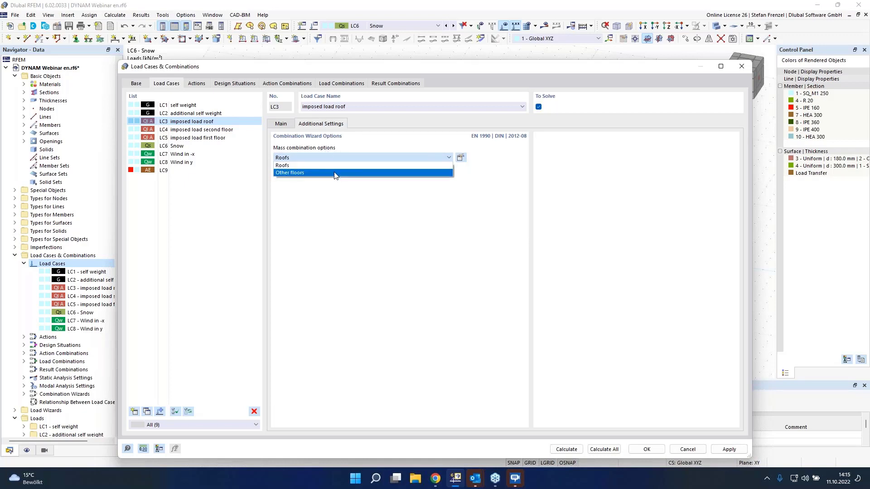
pyautogui.click(333, 192)
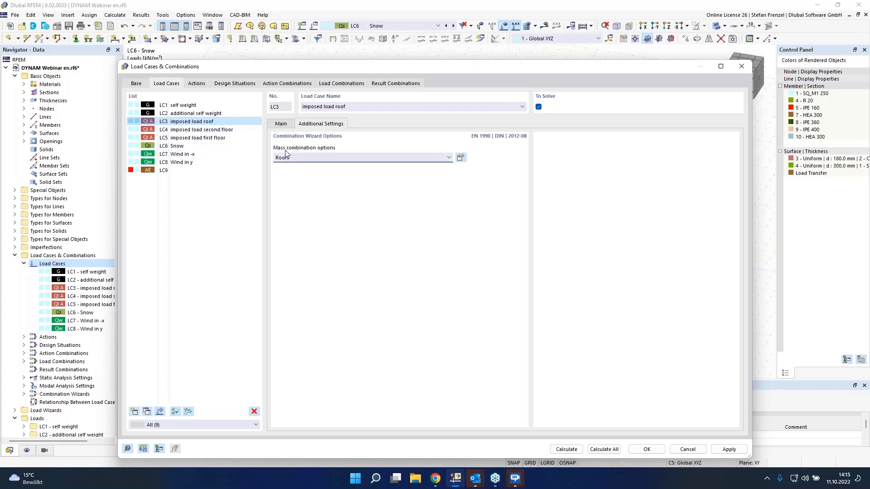
pyautogui.click(203, 132)
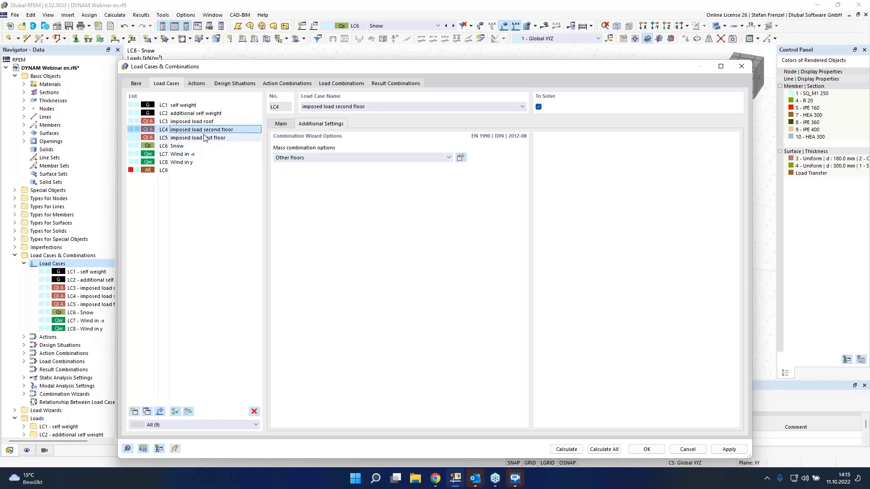
pyautogui.click(204, 138)
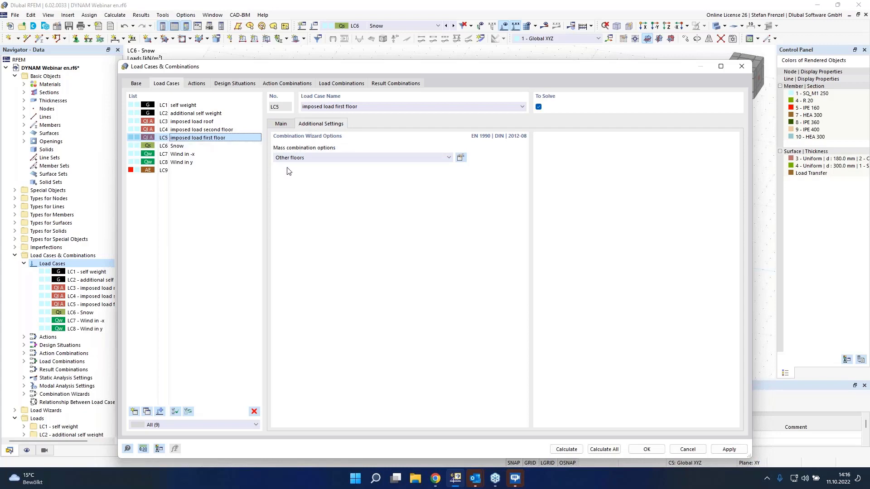
pyautogui.click(324, 159)
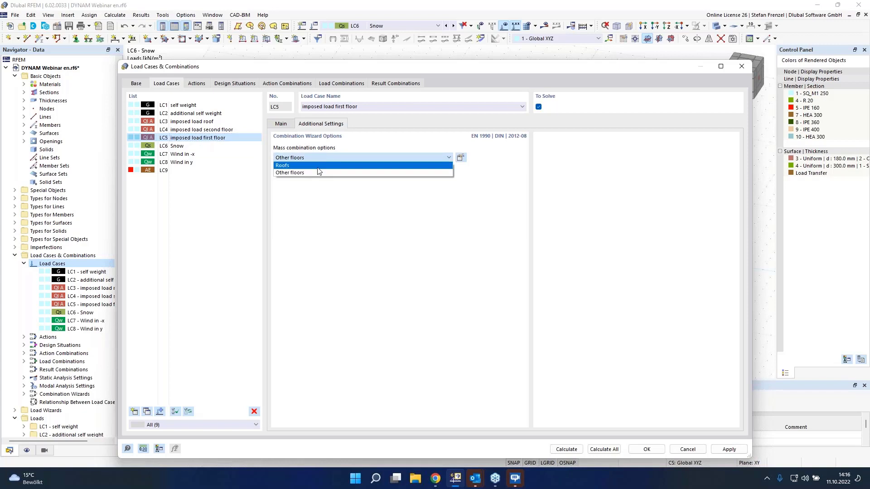
pyautogui.click(325, 192)
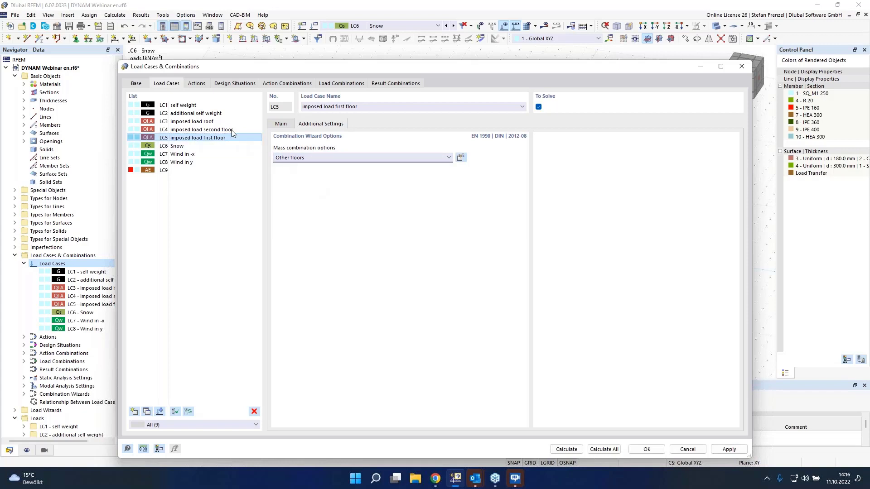
# Step: Import the masses of LC9 from load combination CO1 and calculate all load cases and combinations
pyautogui.click(172, 175)
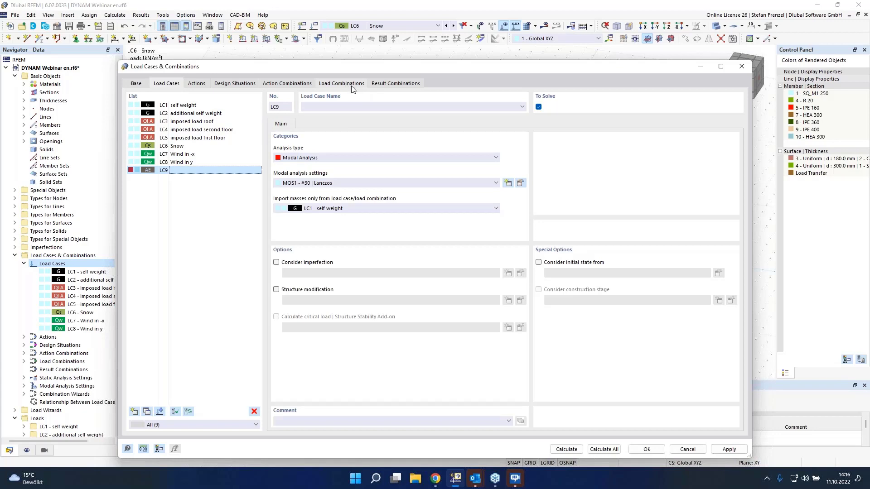
pyautogui.click(393, 209)
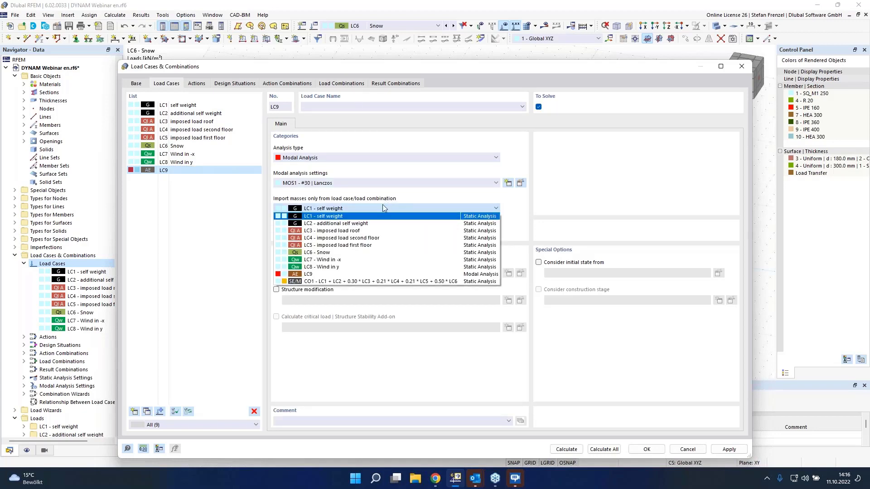
pyautogui.click(360, 282)
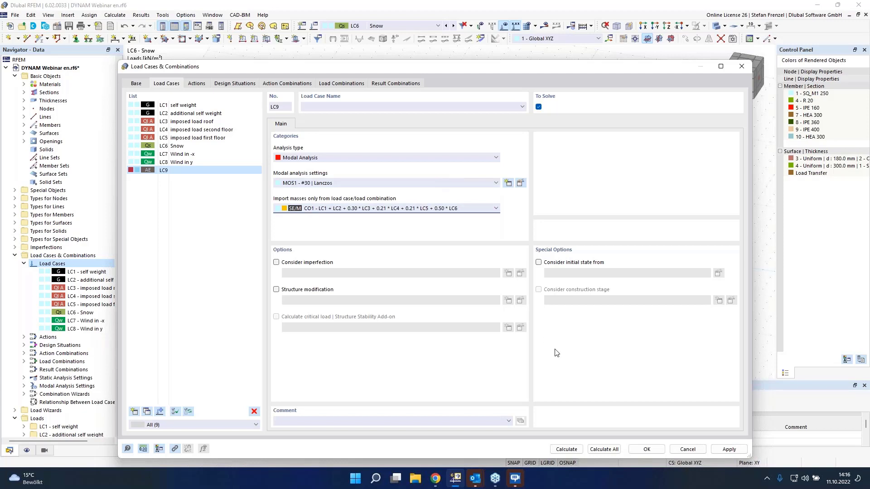
pyautogui.click(606, 452)
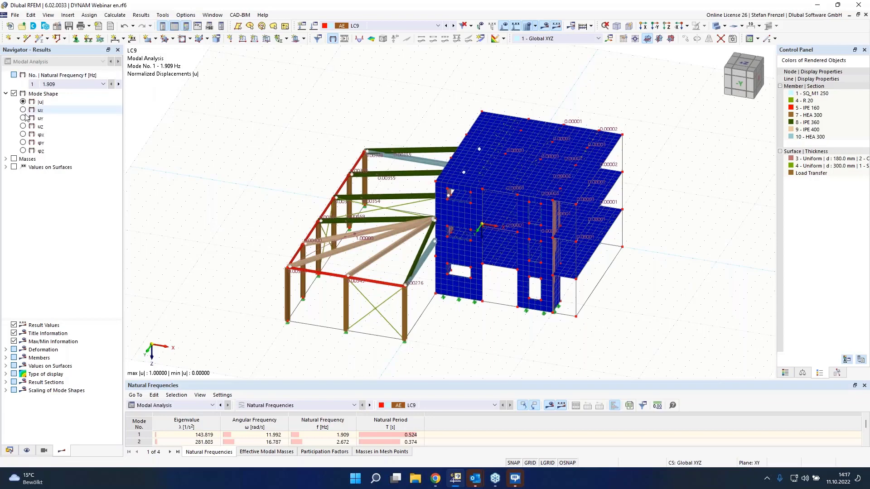
# Step: Examine the natural frequencies of LC9 in the mode list and enlarged results table, together with the first mode shape on the model
pyautogui.click(87, 85)
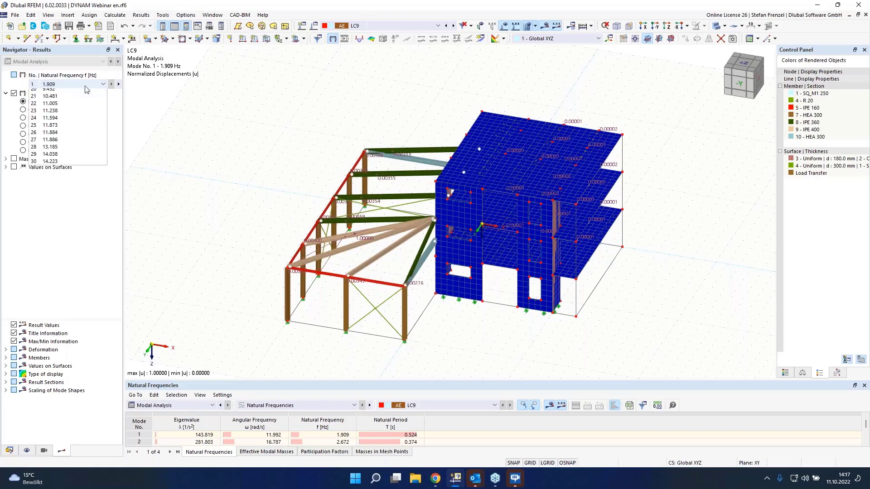
pyautogui.click(86, 92)
pyautogui.click(86, 85)
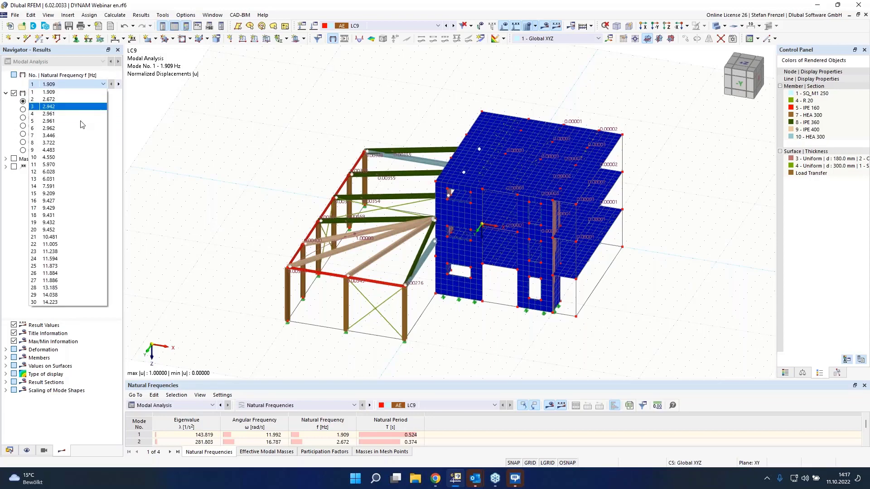
pyautogui.click(250, 197)
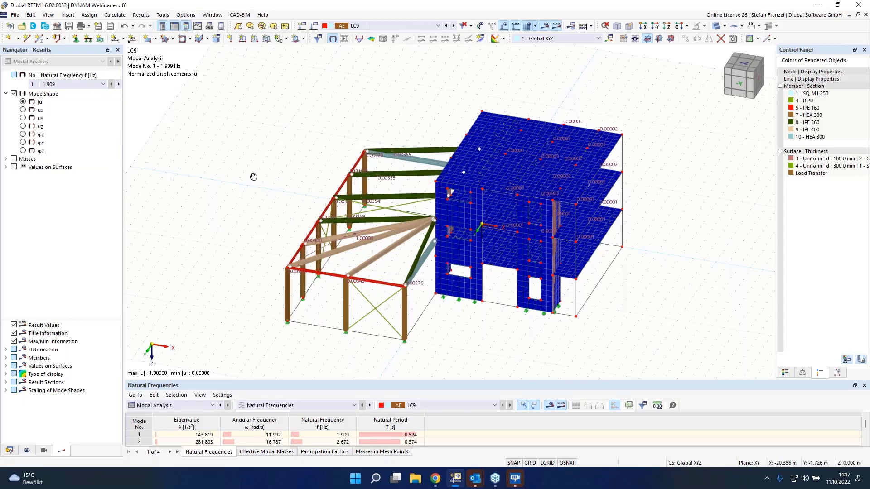
pyautogui.keyDown('ctrl'); pyautogui.moveTo(253, 177); pyautogui.dragTo(376, 190, button='middle'); pyautogui.keyUp('ctrl')
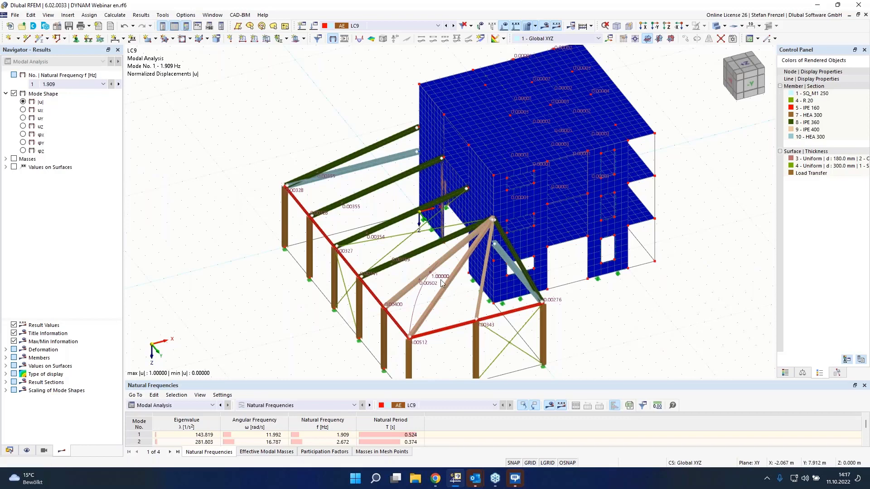
pyautogui.moveTo(425, 379); pyautogui.dragTo(424, 358)
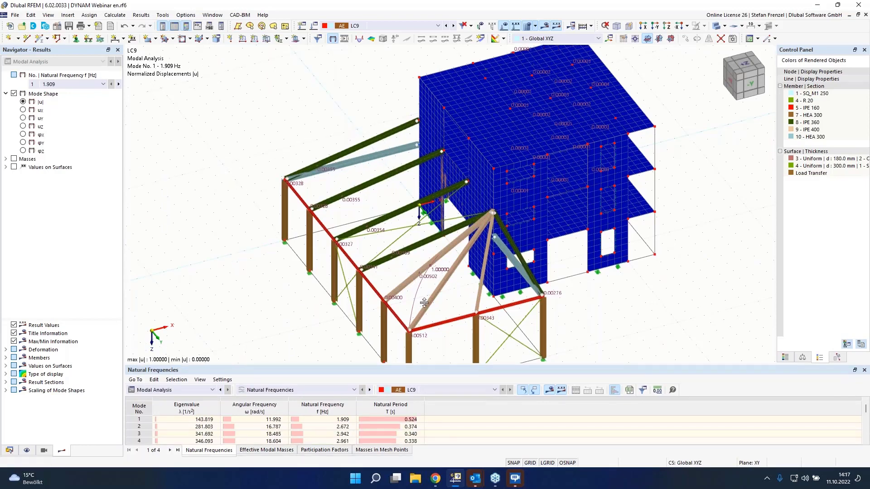
pyautogui.moveTo(424, 303); pyautogui.dragTo(423, 248)
pyautogui.scroll(-1, 312, 362)
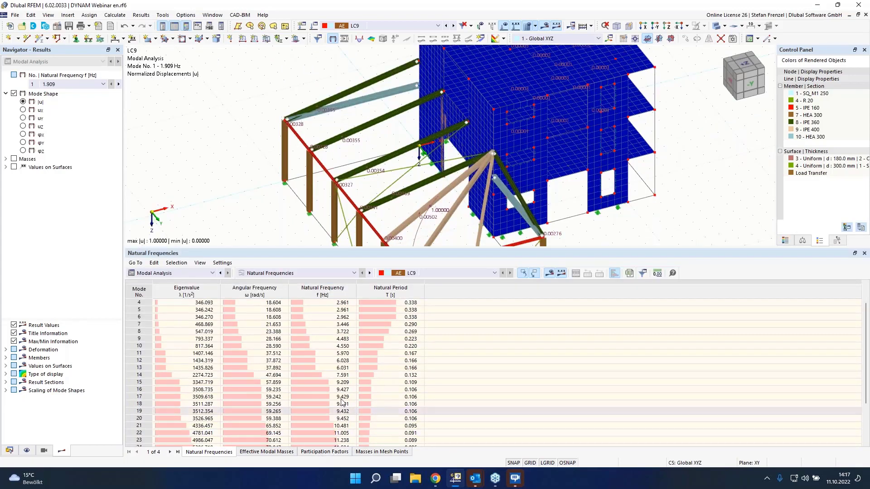
# Step: Examine the effective modal masses of LC9 down to the totals, and view the mode shape of mode 8
pyautogui.click(284, 453)
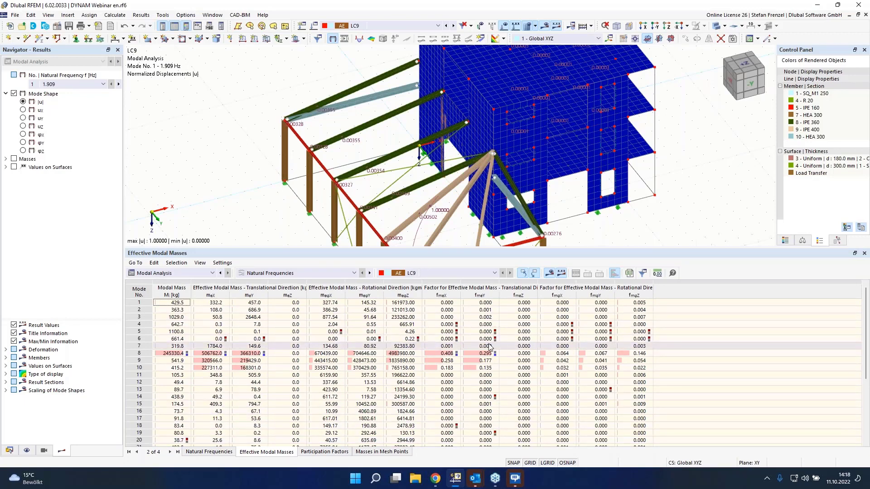
pyautogui.click(490, 346)
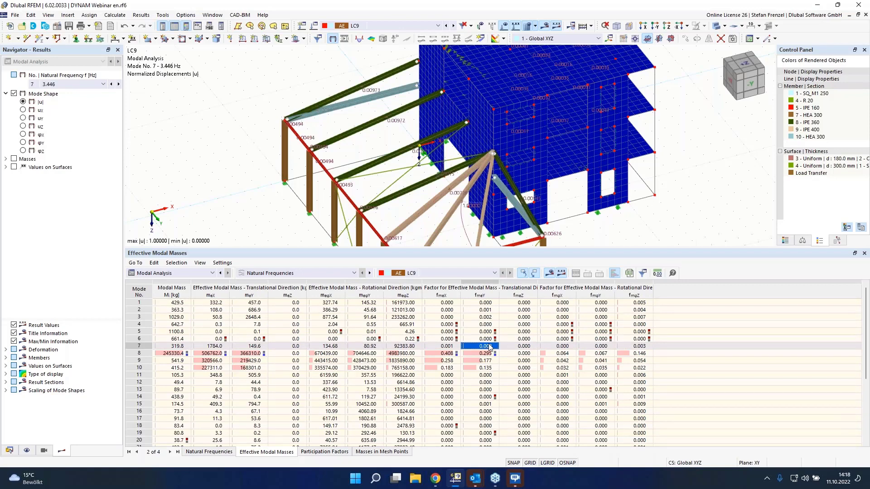
pyautogui.hotkey('ctrl', 'shift', 'Up')
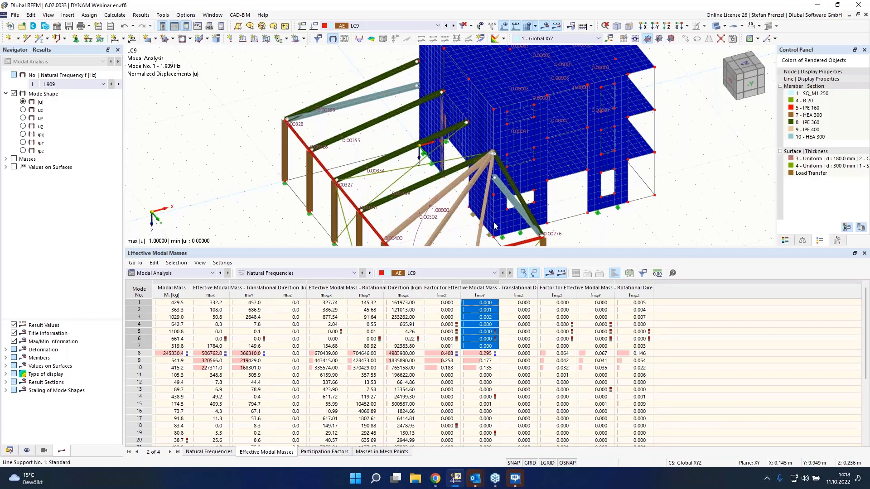
pyautogui.click(437, 355)
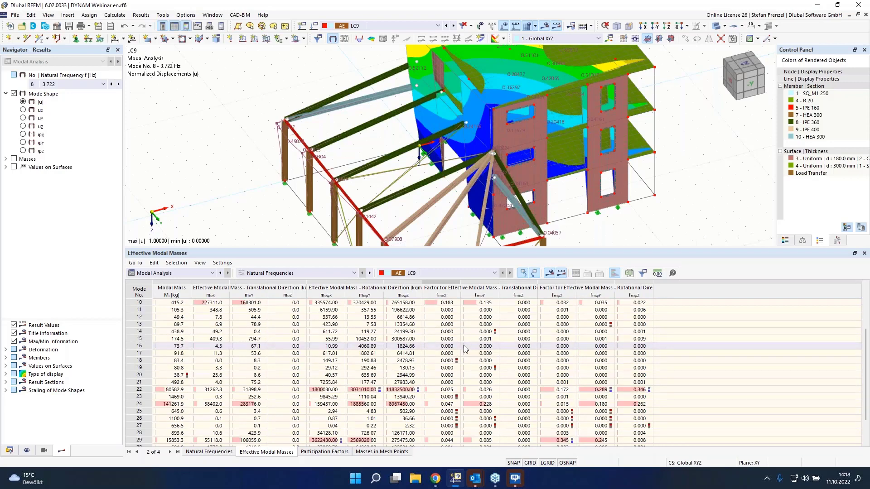
pyautogui.scroll(-5, 463, 345)
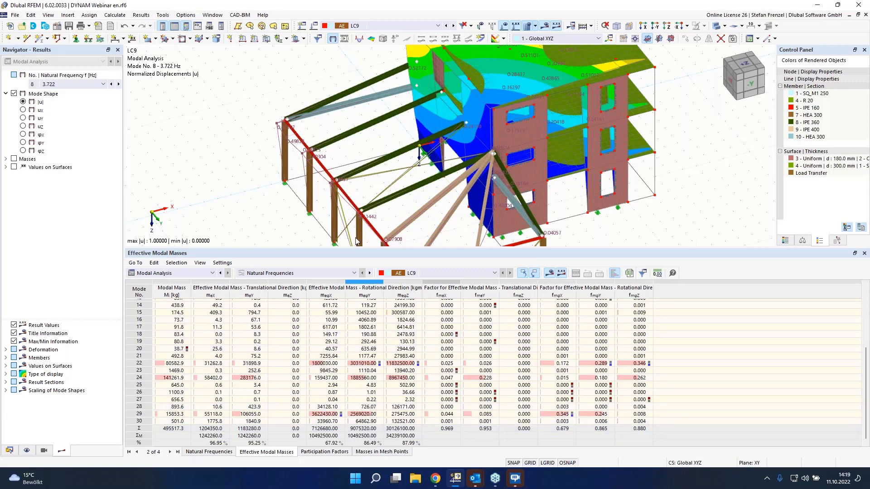
pyautogui.scroll(-5, 275, 152)
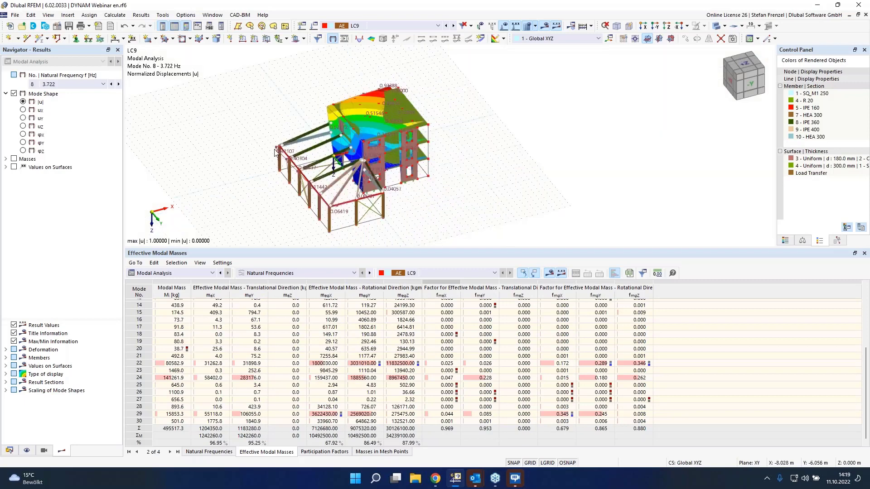
pyautogui.scroll(3, 289, 230)
pyautogui.scroll(-2, 289, 229)
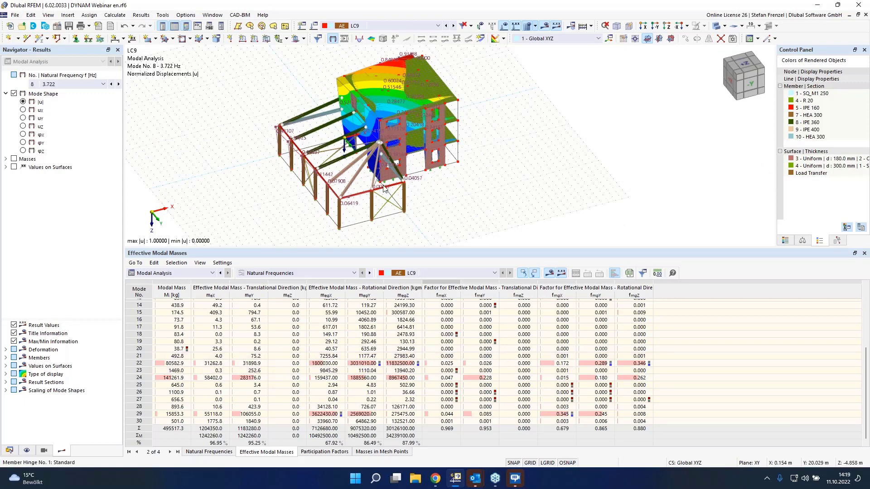
# Step: Duplicate the modal analysis load case LC9
pyautogui.click(9, 450)
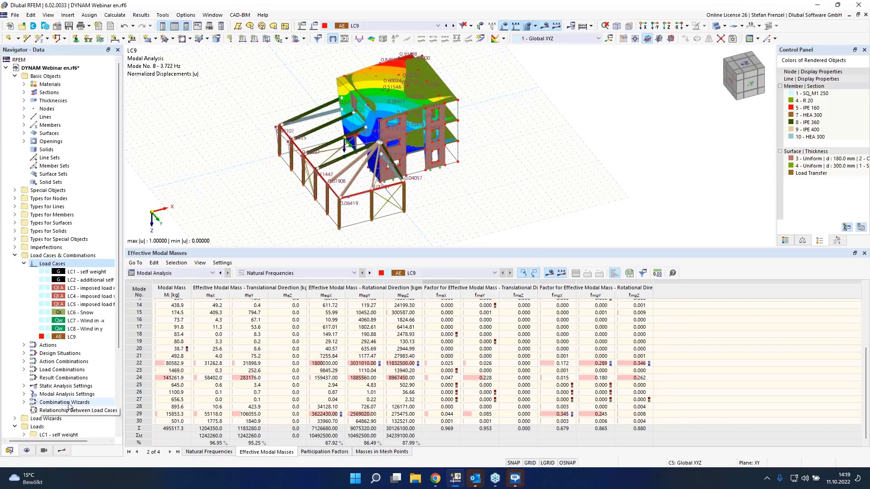
pyautogui.rightClick(67, 264)
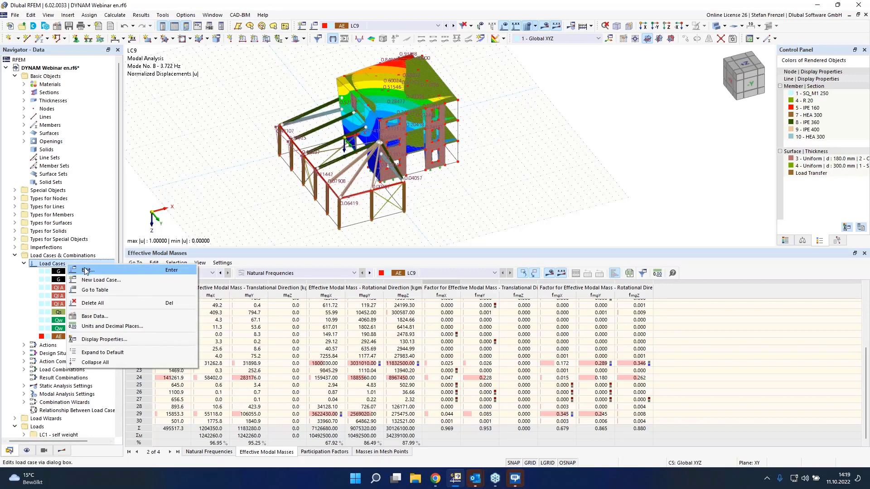
pyautogui.click(88, 269)
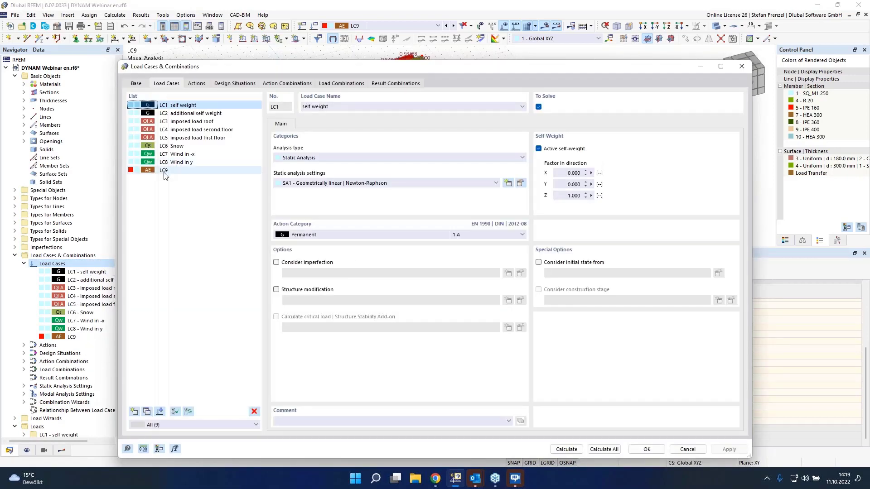
pyautogui.click(164, 172)
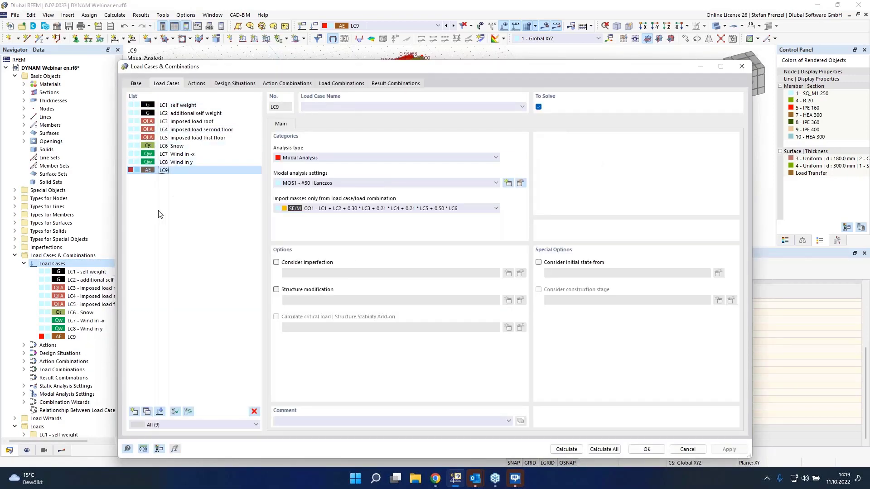
pyautogui.click(147, 412)
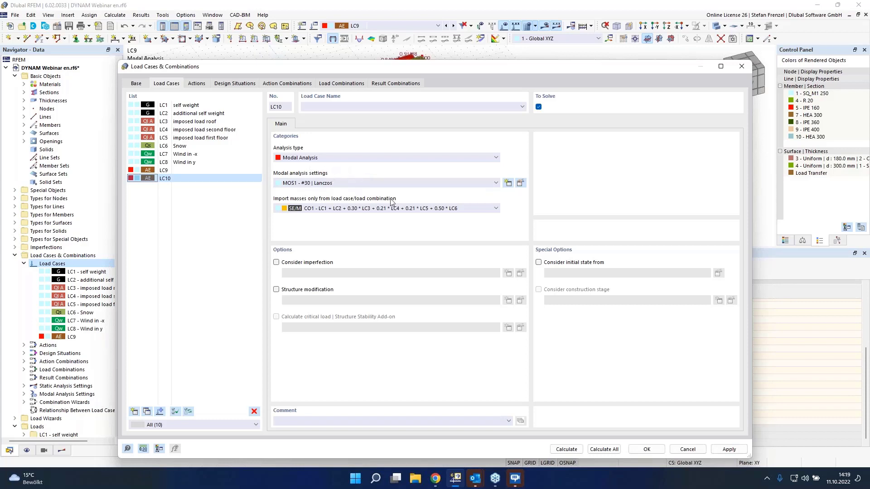
# Step: Create new modal analysis settings for LC10 with 10 modes and masses acting only in the X and Y directions, without rotational masses
pyautogui.click(508, 183)
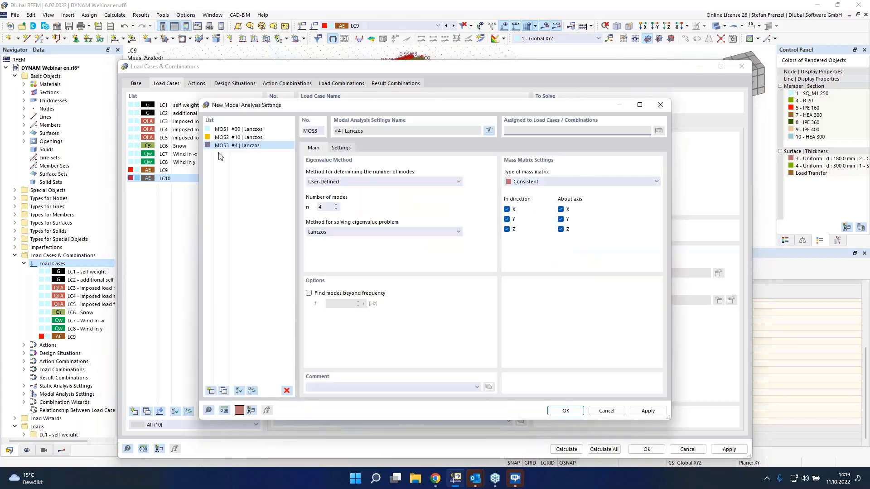
pyautogui.doubleClick(330, 207)
pyautogui.click(506, 230)
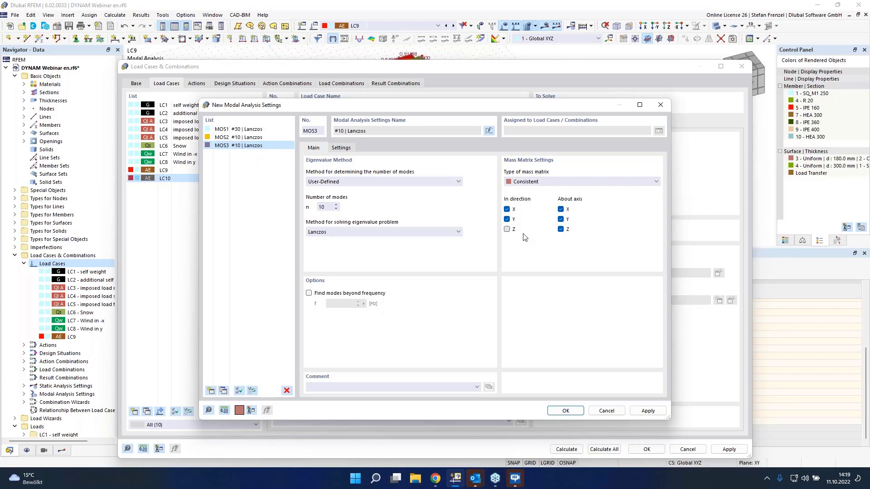
pyautogui.click(561, 230)
pyautogui.click(561, 220)
pyautogui.click(561, 209)
# Step: Set mass neglection to user-defined and add a Member entry that neglects all mass components in and about X, Y and Z
pyautogui.click(342, 148)
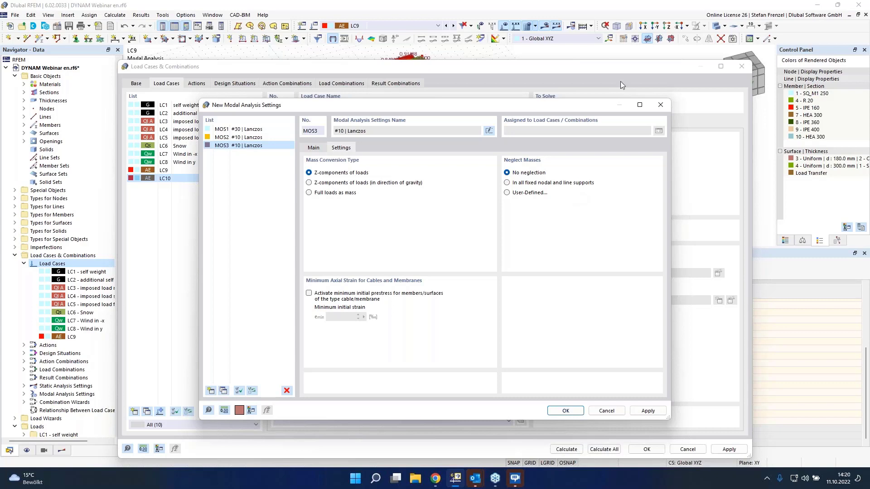
pyautogui.click(517, 194)
pyautogui.click(371, 151)
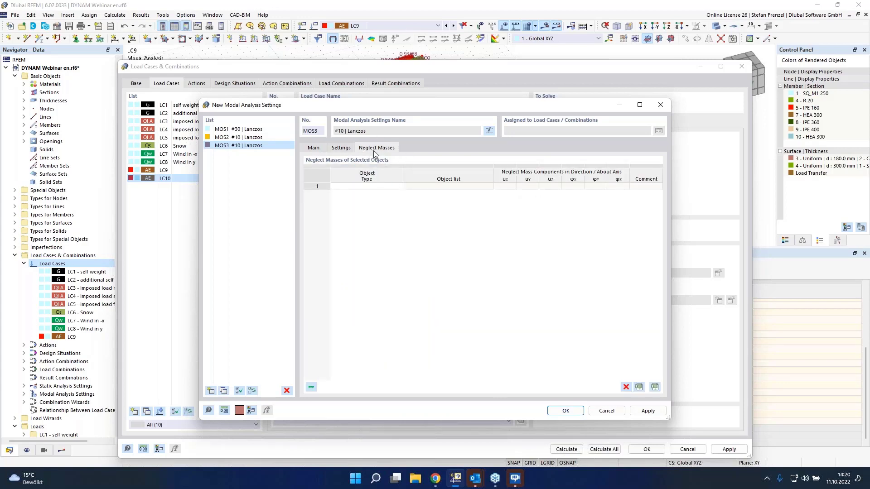
pyautogui.click(379, 187)
pyautogui.click(399, 186)
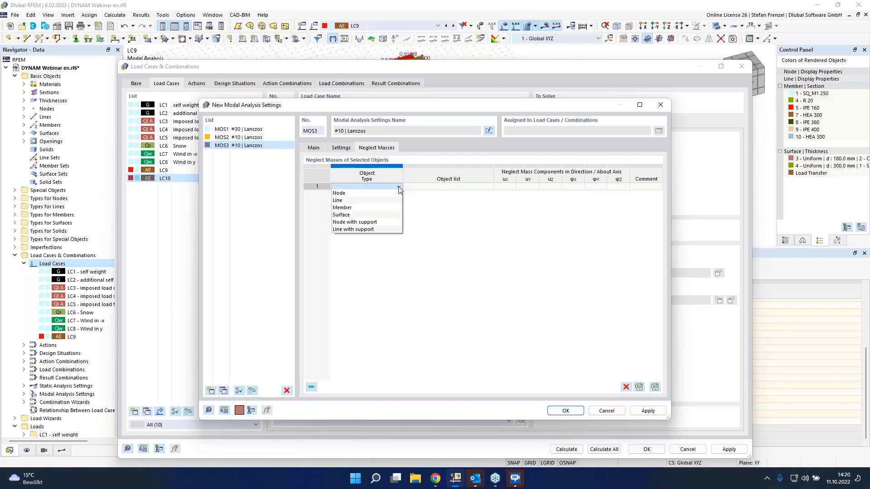
pyautogui.click(392, 207)
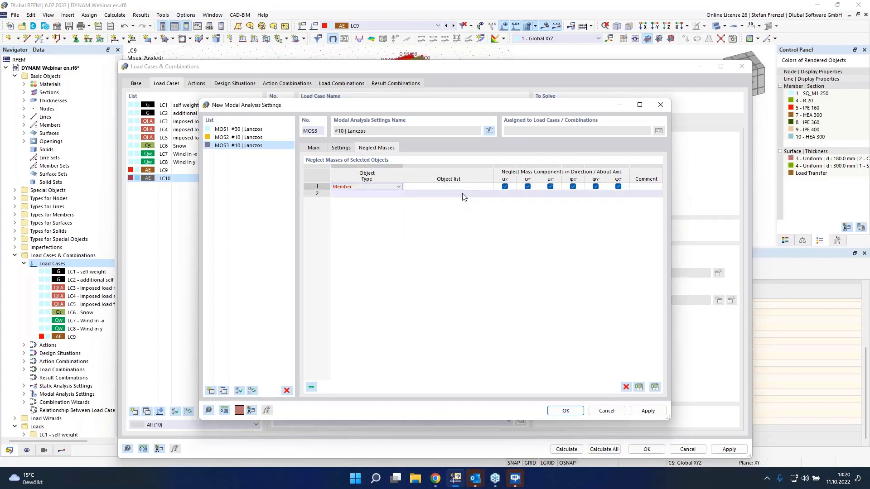
pyautogui.click(486, 187)
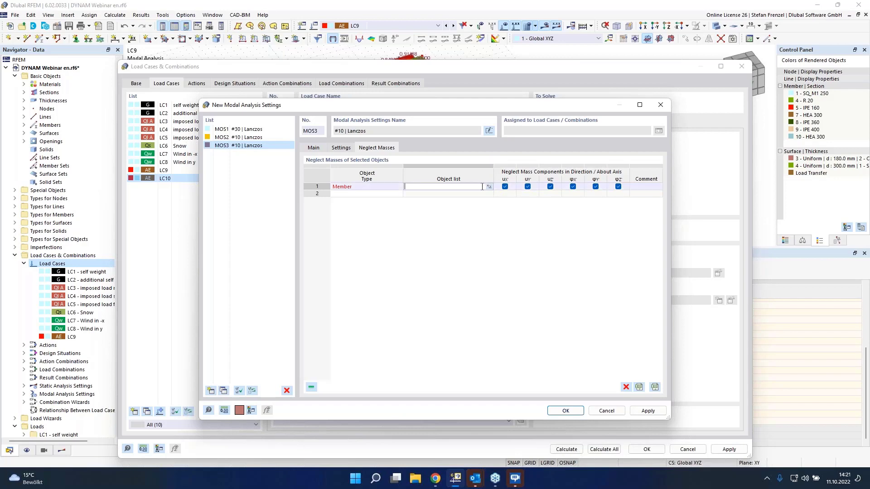
# Step: Assign the members of the frame structure beside the building, 22-36,39-43,45-53,57,58, to the neglected masses and accept the new modal analysis settings
pyautogui.click(489, 186)
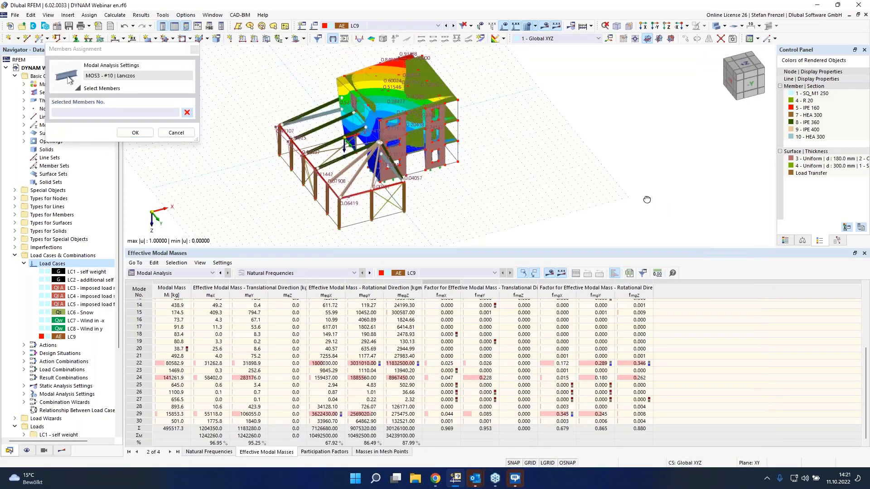
pyautogui.keyDown('ctrl'); pyautogui.moveTo(647, 199); pyautogui.dragTo(589, 186, button='middle'); pyautogui.keyUp('ctrl')
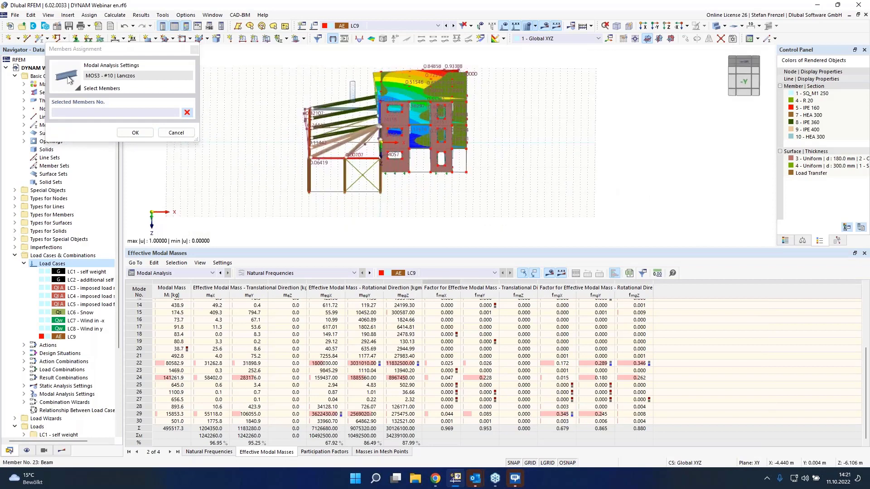
pyautogui.moveTo(350, 102); pyautogui.dragTo(301, 183)
pyautogui.keyDown('ctrl'); pyautogui.moveTo(425, 212); pyautogui.dragTo(370, 227, button='middle'); pyautogui.keyUp('ctrl')
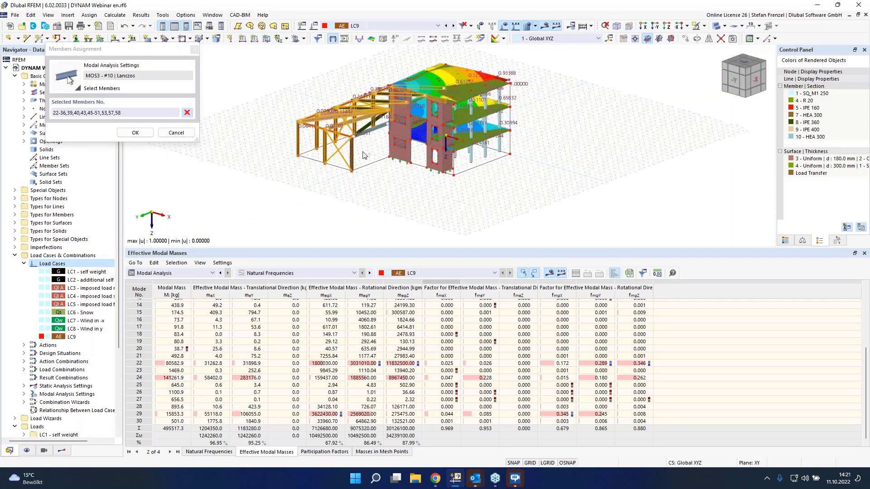
pyautogui.scroll(5, 381, 103)
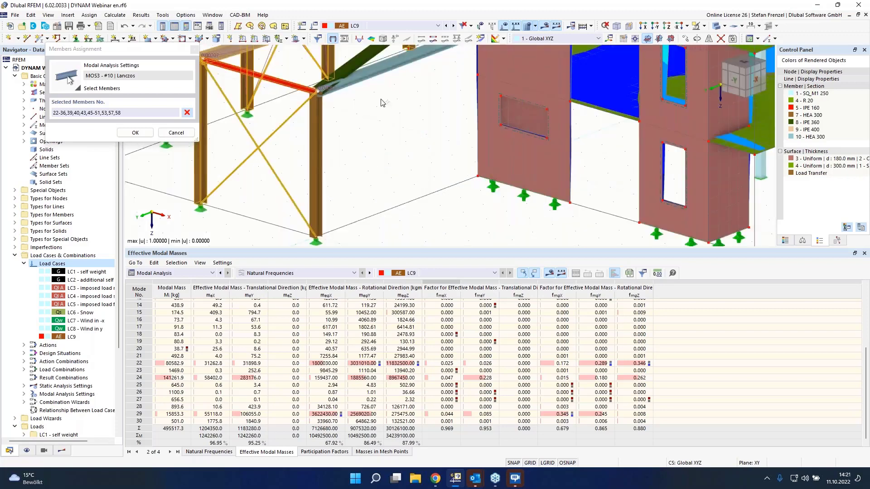
pyautogui.click(379, 74)
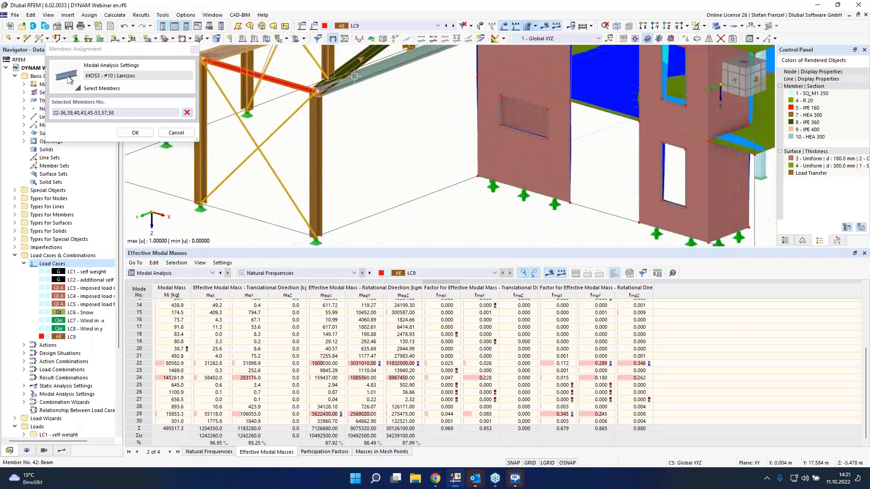
pyautogui.click(355, 76)
pyautogui.click(317, 172)
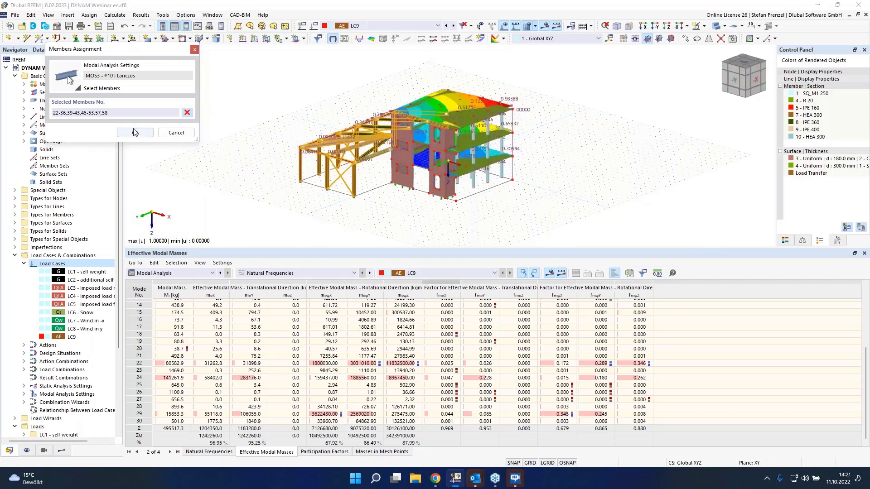
pyautogui.click(135, 131)
pyautogui.click(566, 410)
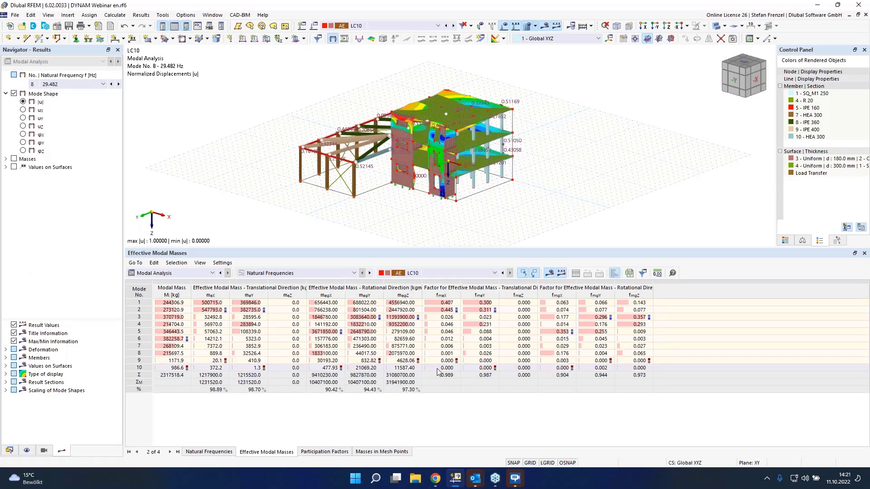
# Step: Examine the mode shapes of modes 1 and 2 of LC10 on the model, including the frame members with neglected masses
pyautogui.click(455, 304)
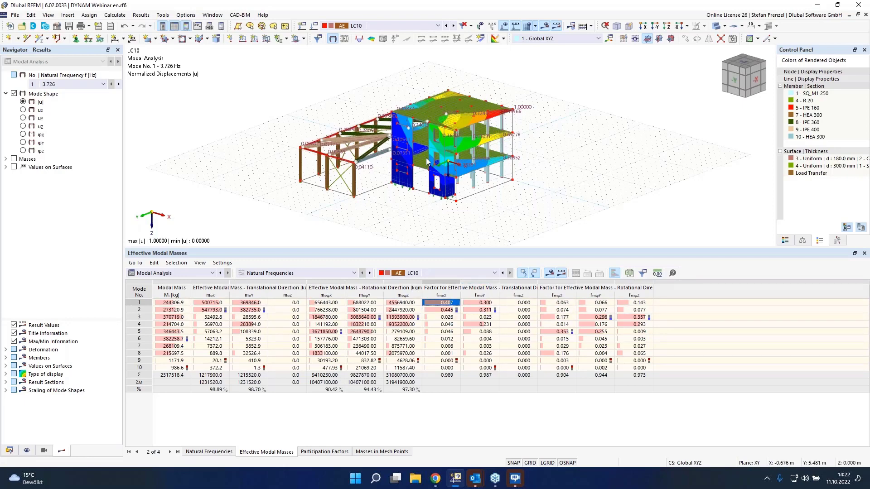
pyautogui.press('Down')
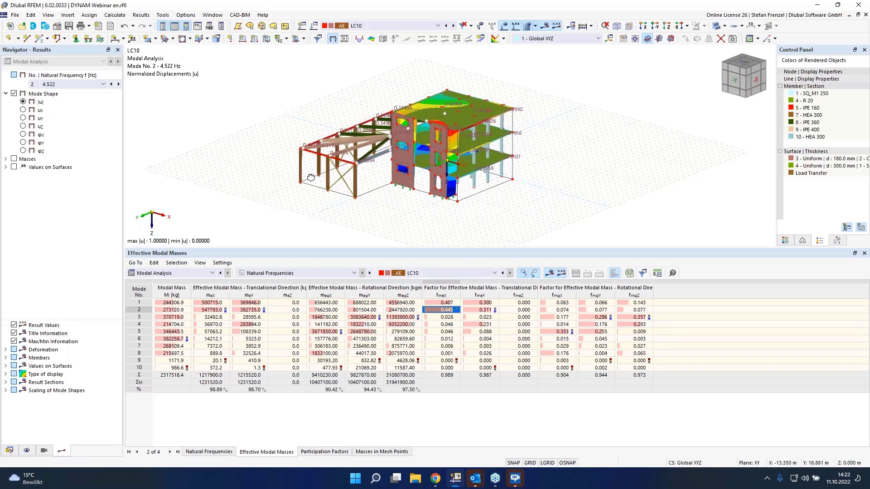
pyautogui.keyDown('ctrl'); pyautogui.moveTo(311, 177); pyautogui.dragTo(416, 210, button='middle'); pyautogui.keyUp('ctrl')
pyautogui.rightClick(420, 203)
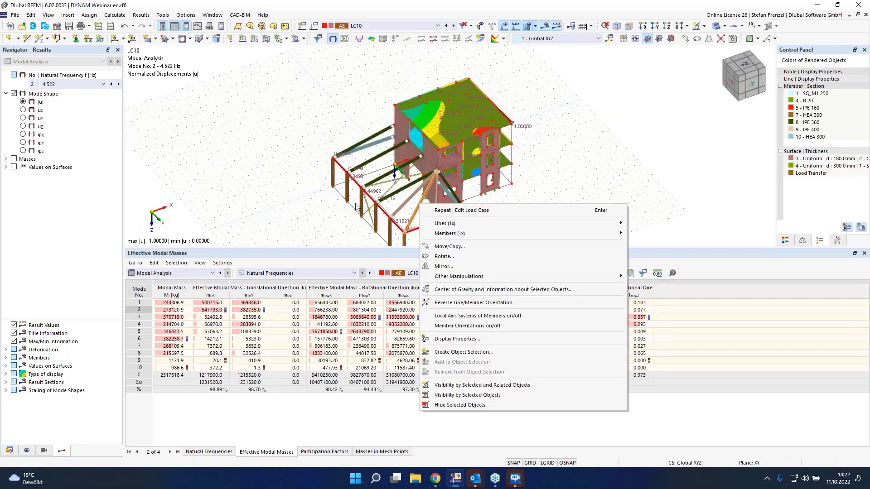
pyautogui.click(392, 186)
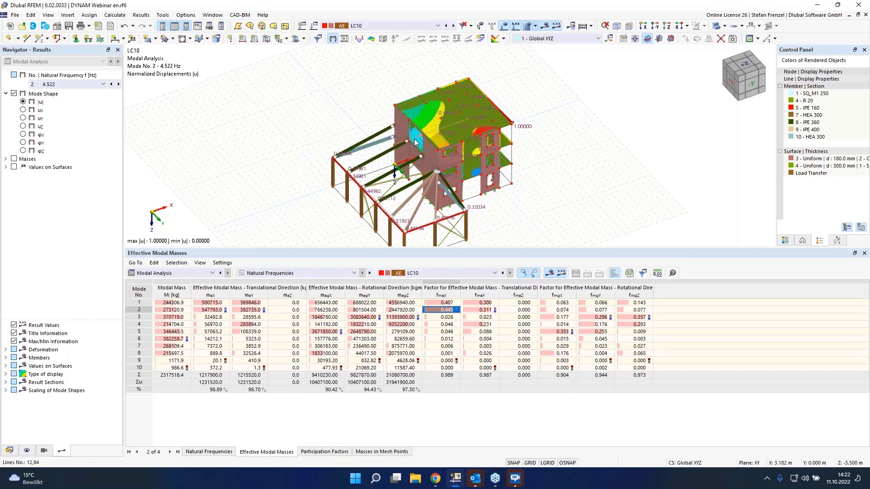
pyautogui.moveTo(420, 145)
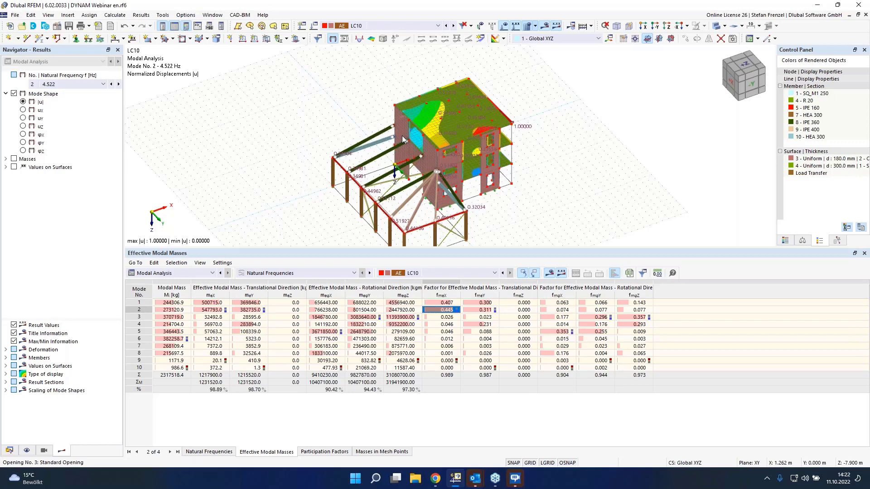
pyautogui.moveTo(406, 167)
pyautogui.scroll(-1, 329, 85)
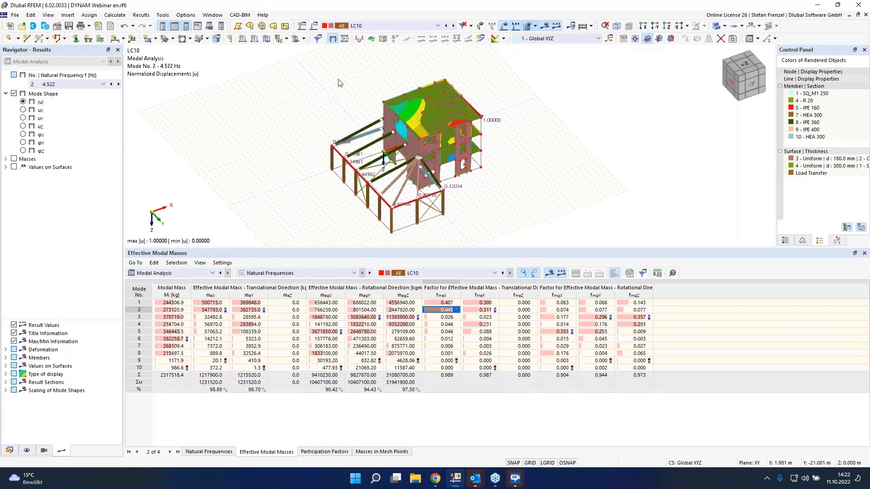
pyautogui.scroll(-1, 339, 82)
pyautogui.scroll(2, 363, 153)
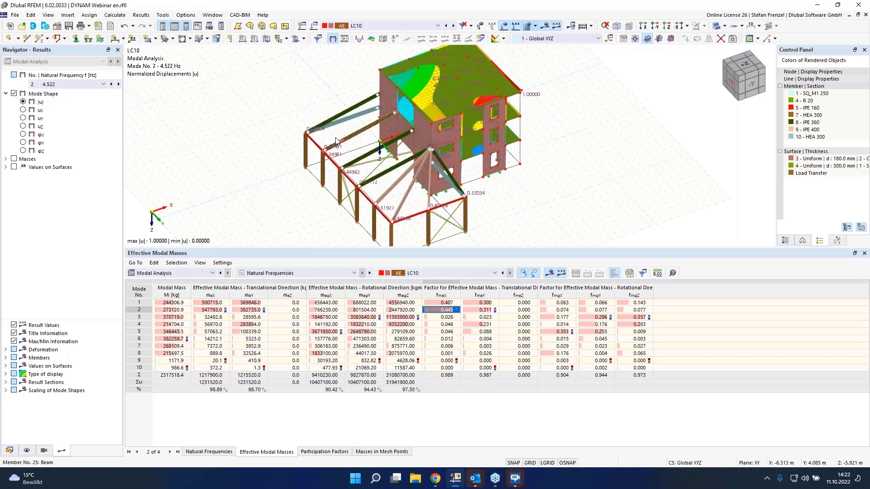
# Step: Display the LC10 masses in place of the mode shape and show the model as wireframe
pyautogui.click(14, 159)
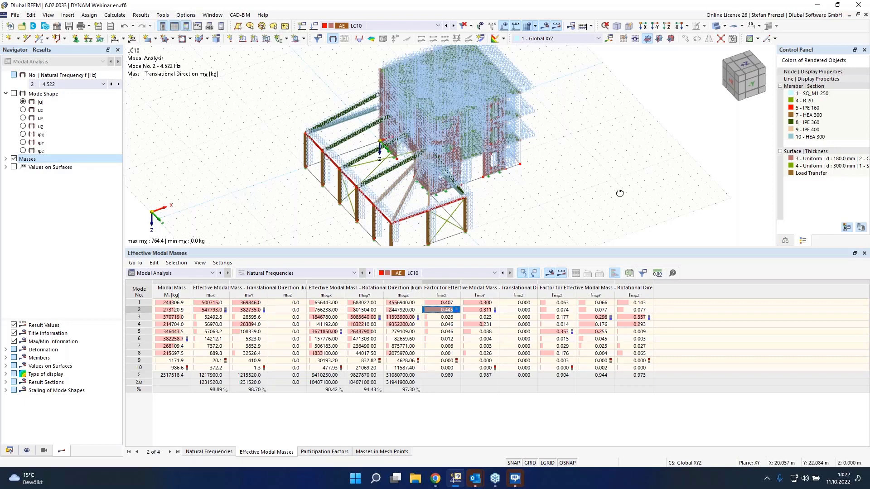
pyautogui.keyDown('ctrl'); pyautogui.moveTo(620, 193); pyautogui.dragTo(433, 189, button='middle'); pyautogui.keyUp('ctrl')
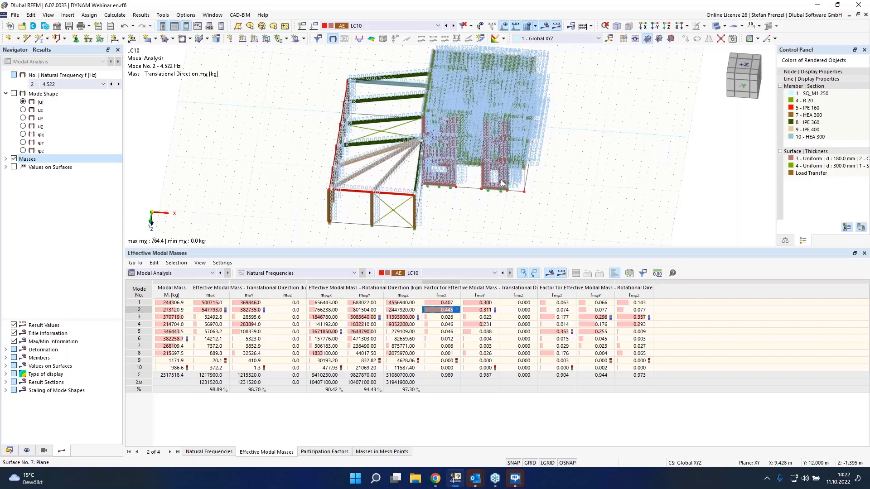
pyautogui.scroll(5, 456, 188)
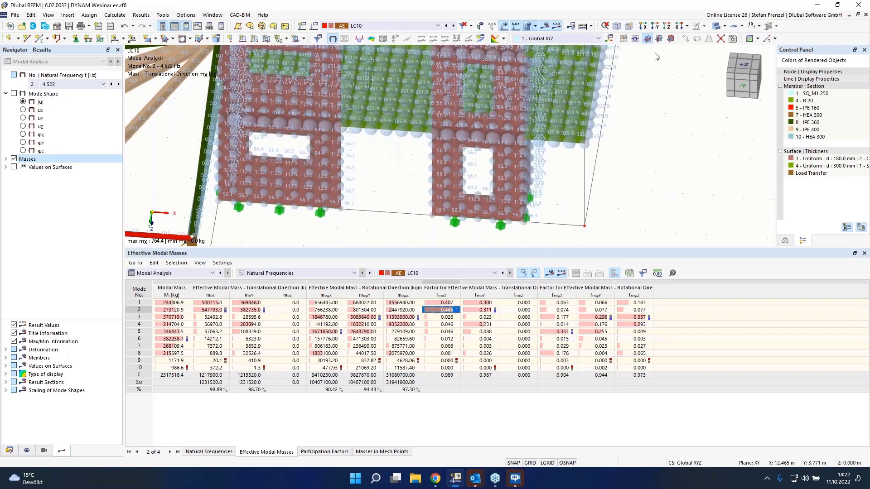
pyautogui.click(715, 26)
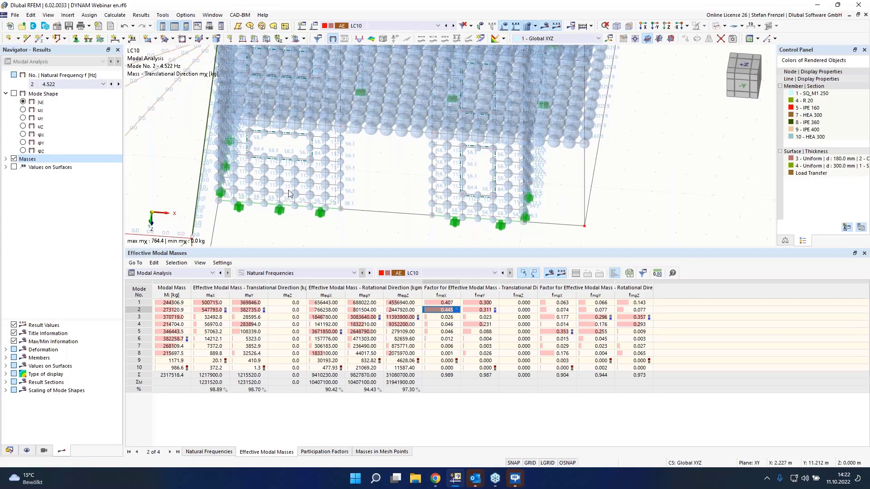
# Step: Examine the mass values at the mesh points of the walls and along the adjoining frame members
pyautogui.scroll(5, 290, 194)
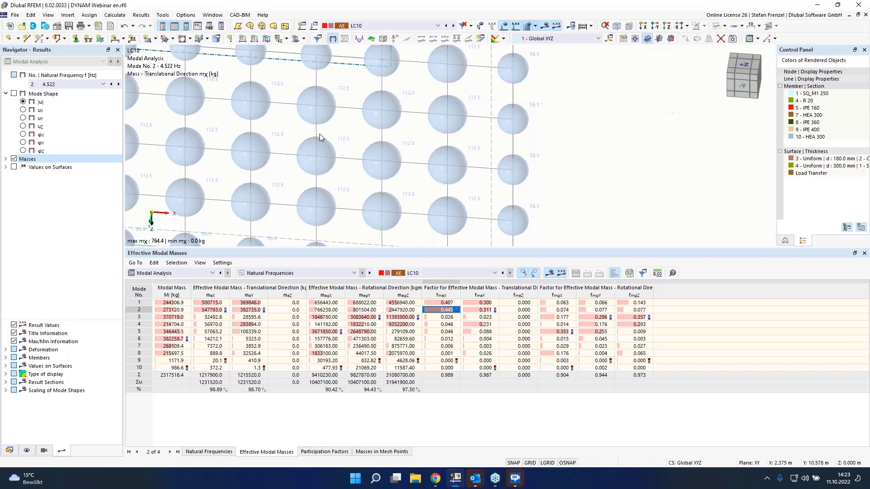
pyautogui.scroll(-5, 341, 108)
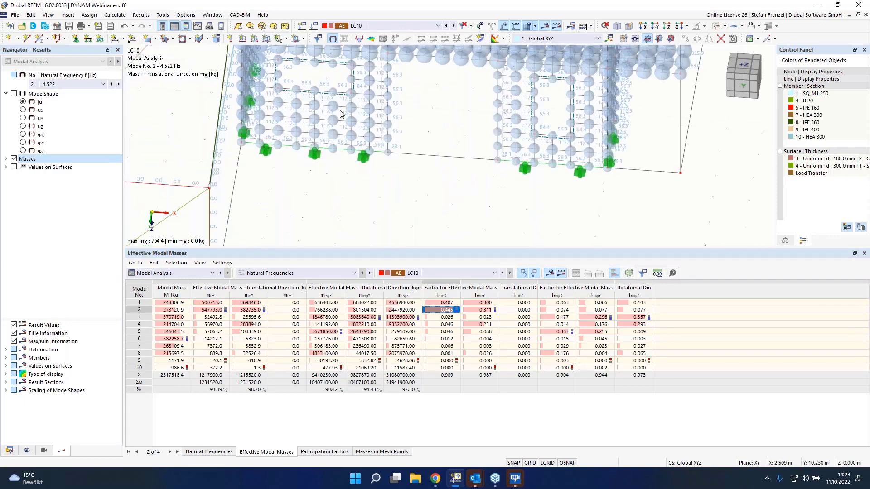
pyautogui.scroll(-2, 341, 113)
pyautogui.scroll(-2, 343, 126)
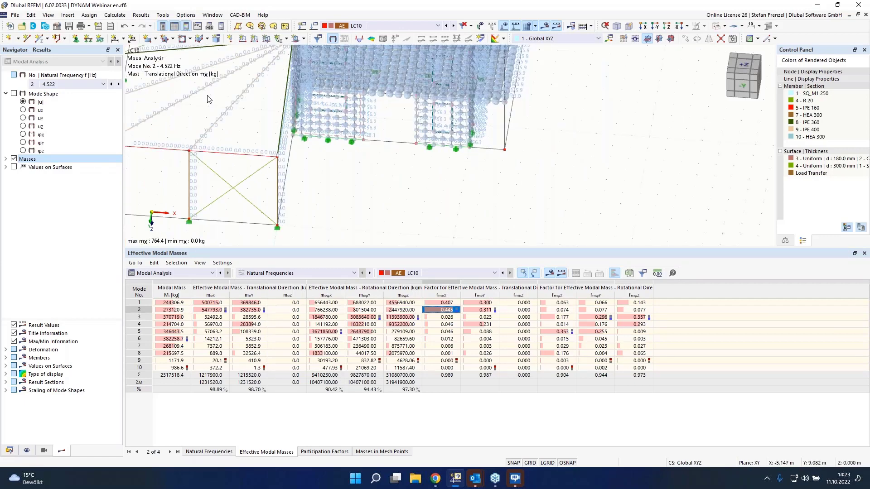
pyautogui.scroll(2, 175, 102)
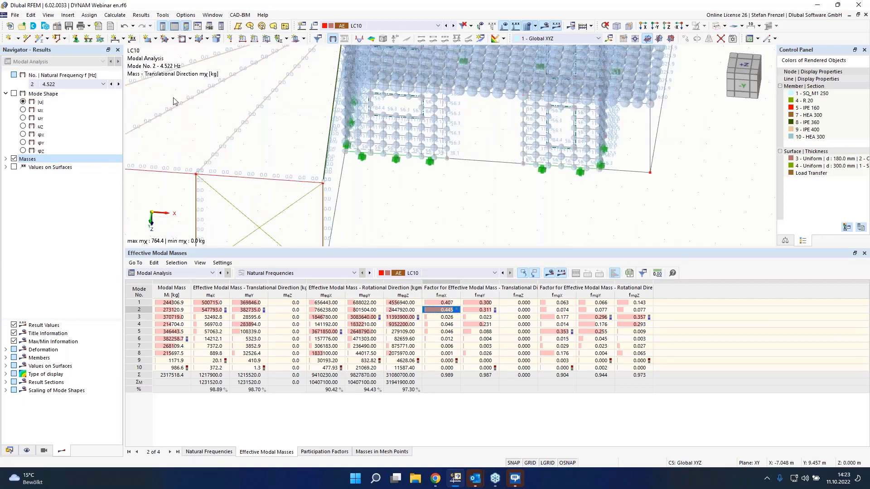
pyautogui.scroll(3, 251, 95)
pyautogui.scroll(-2, 252, 93)
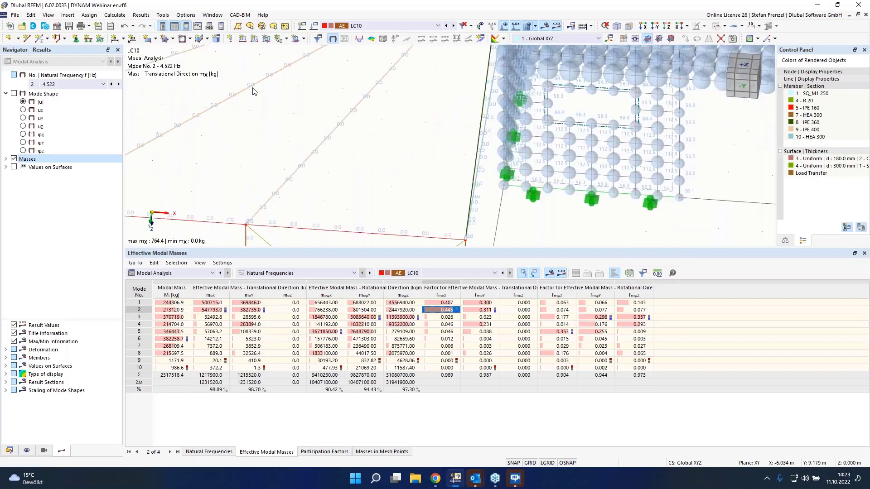
pyautogui.scroll(-3, 253, 92)
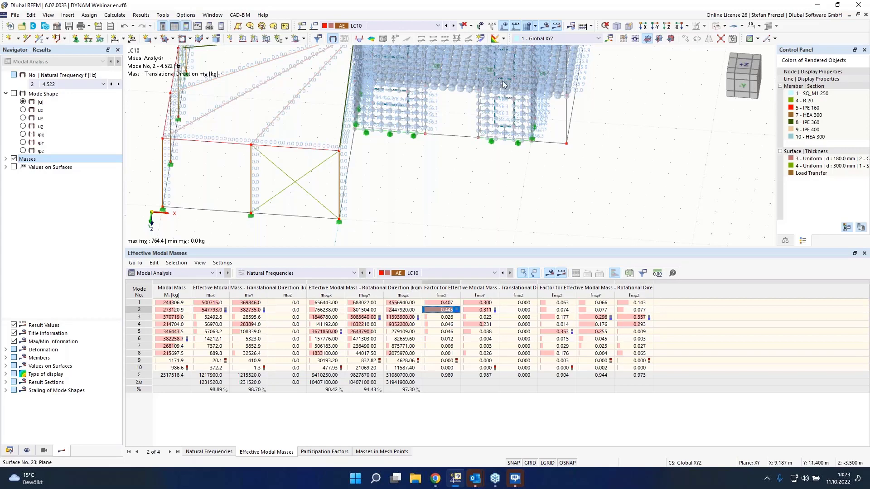
pyautogui.scroll(-5, 503, 84)
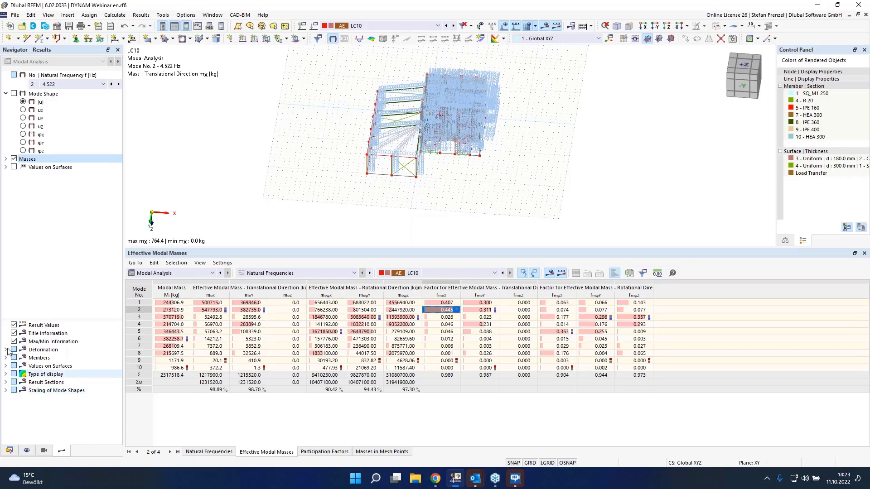
# Step: Show the mode shape of mode 2 again instead of the masses and expand the mode shape scaling options
pyautogui.click(14, 97)
pyautogui.click(14, 94)
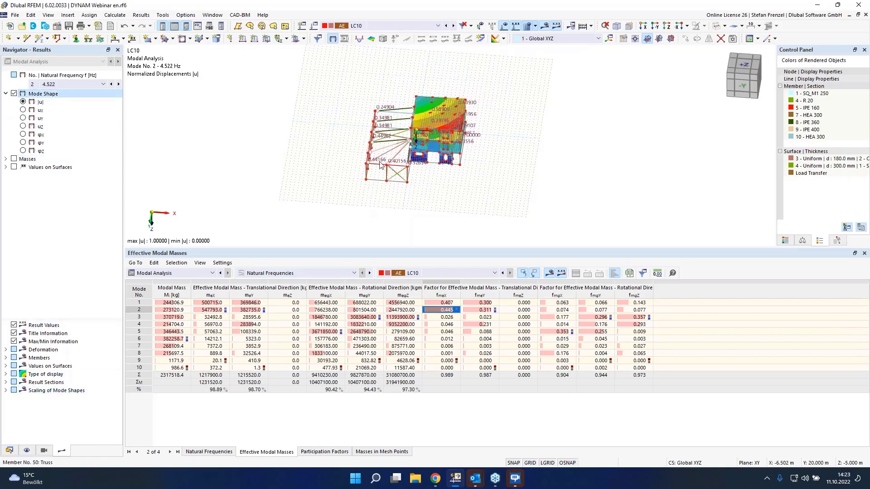
pyautogui.scroll(2, 380, 166)
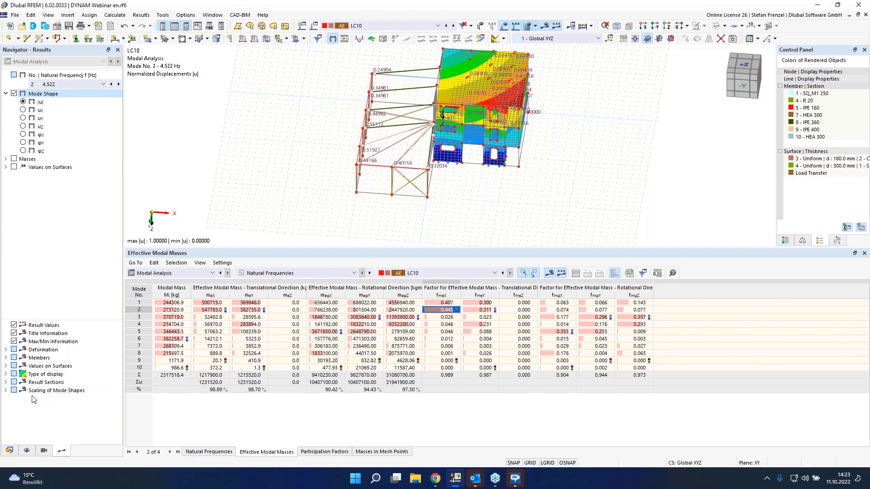
pyautogui.click(5, 391)
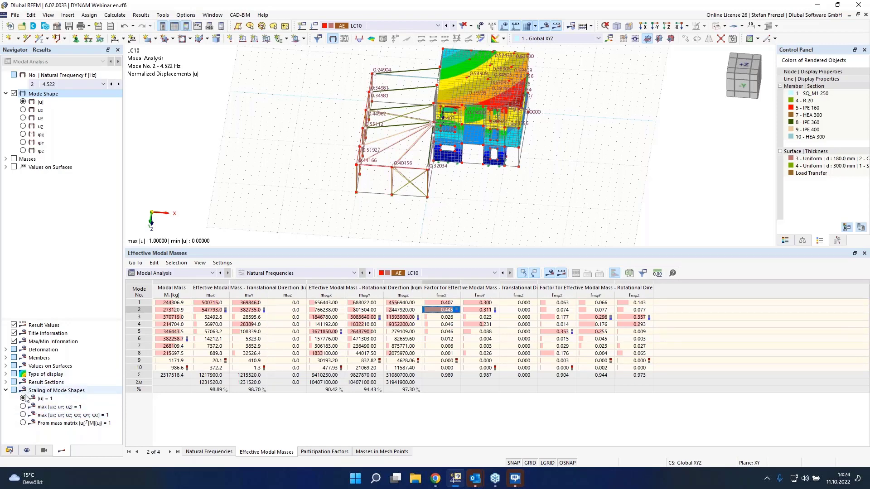
# Step: Compare the LC10 results with mode shapes scaled from the mass matrix, and return the scaling to |u| = 1
pyautogui.click(23, 423)
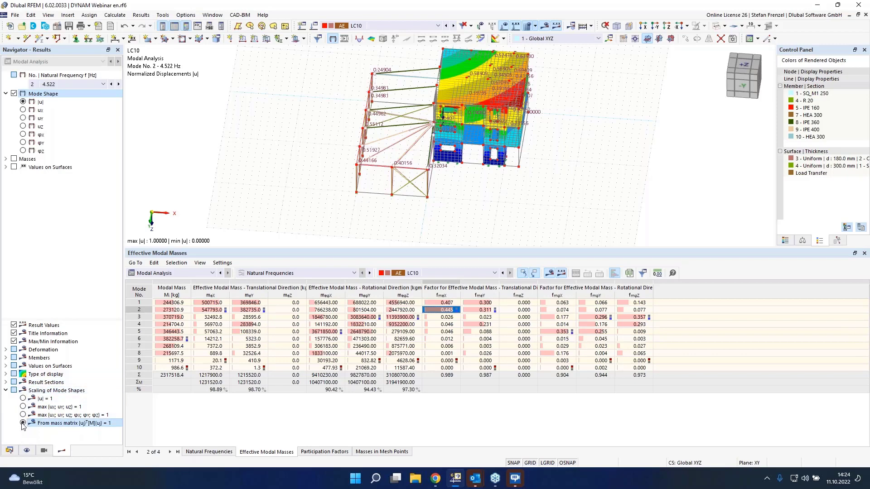
pyautogui.click(23, 399)
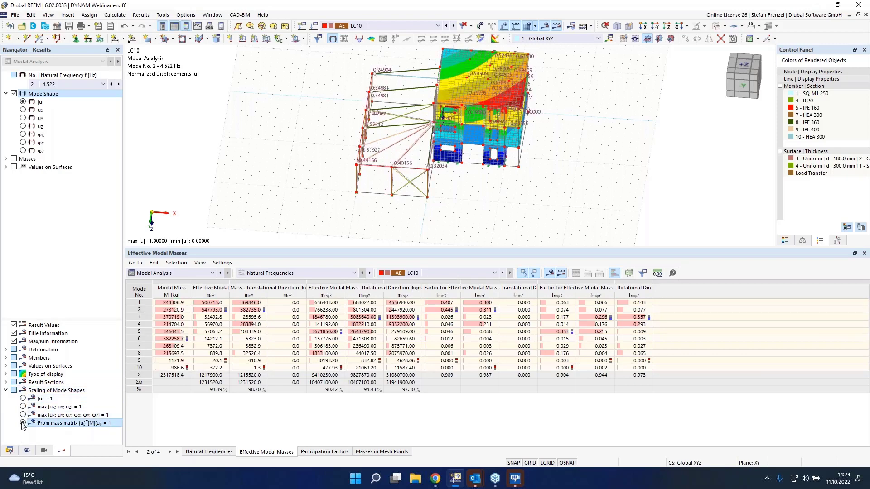
pyautogui.click(23, 423)
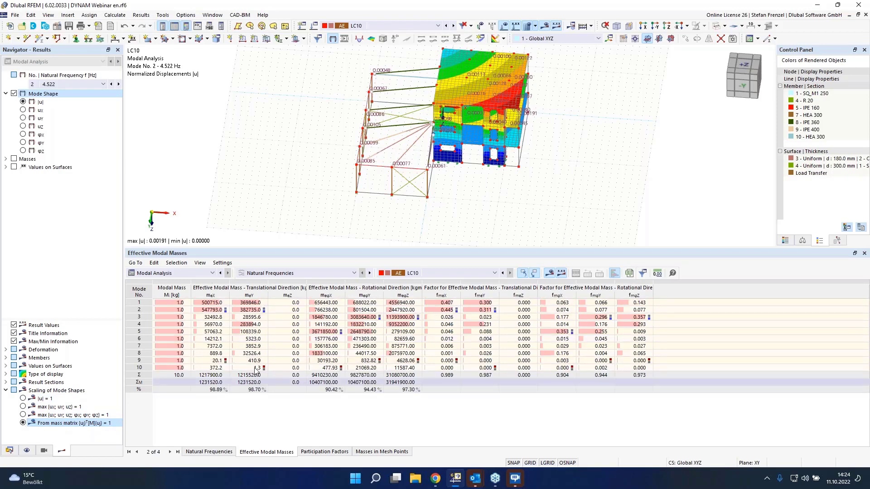
pyautogui.click(23, 399)
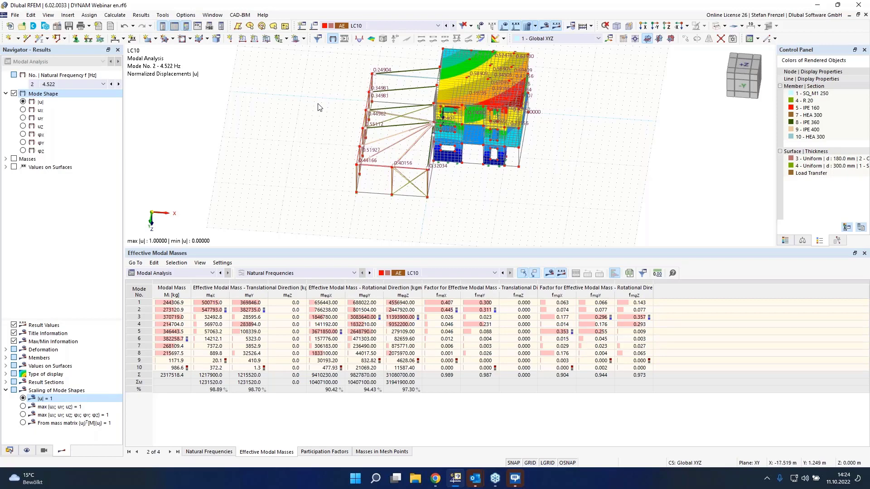
# Step: View the building from its -X side and enlarge the model area by shrinking the effective modal masses table
pyautogui.scroll(-3, 318, 107)
pyautogui.scroll(2, 370, 71)
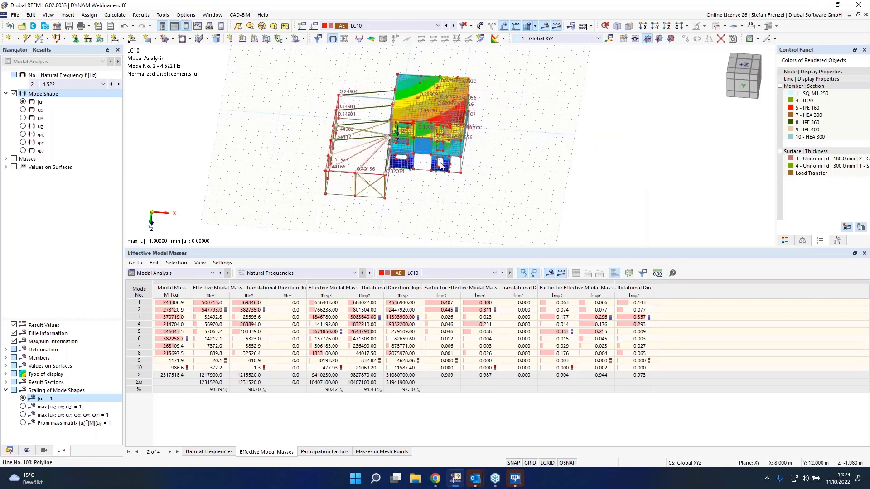
pyautogui.keyDown('ctrl'); pyautogui.moveTo(549, 200); pyautogui.dragTo(424, 169, button='middle'); pyautogui.keyUp('ctrl')
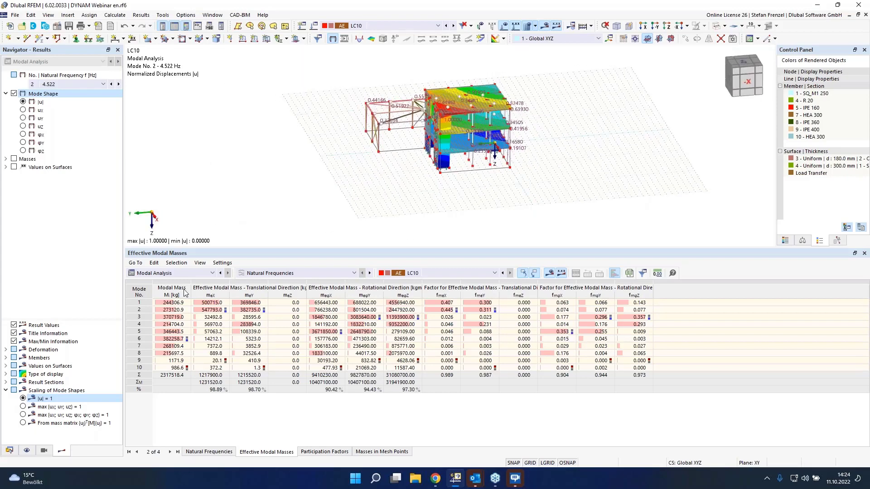
pyautogui.click(153, 339)
pyautogui.moveTo(318, 250); pyautogui.dragTo(318, 288)
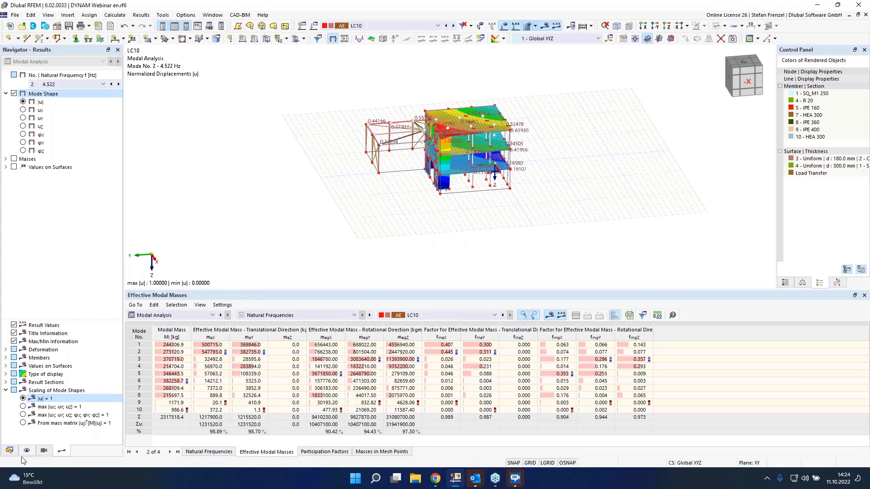
# Step: Activate the Response Spectrum Analysis add-on in the model's base data, keeping EN 1998 with DIN | 2021-07 as the dynamic analysis standard
pyautogui.click(9, 450)
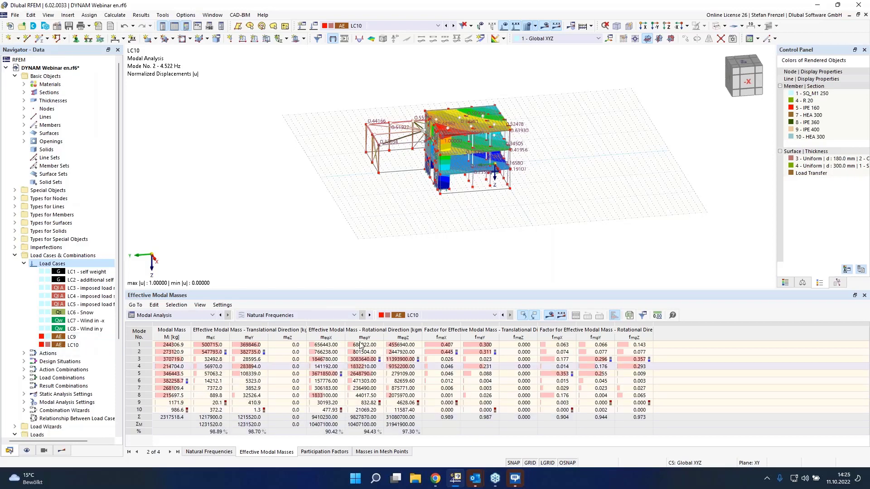
pyautogui.rightClick(36, 67)
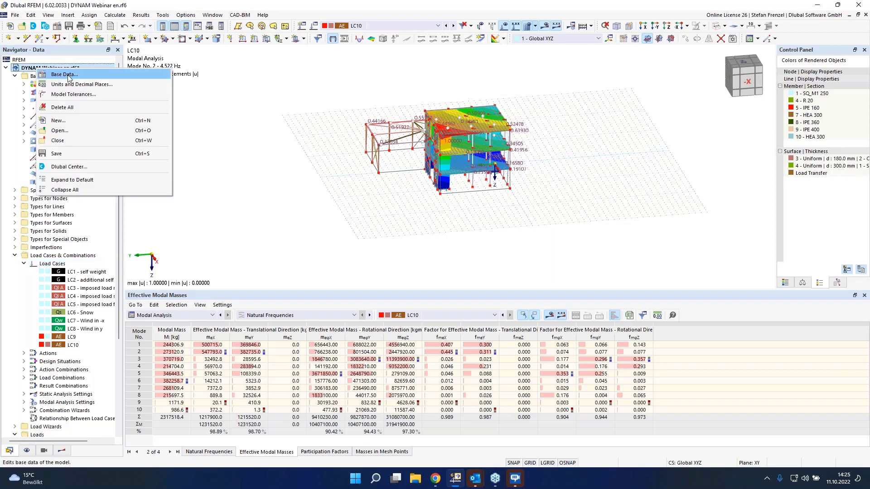
pyautogui.click(50, 72)
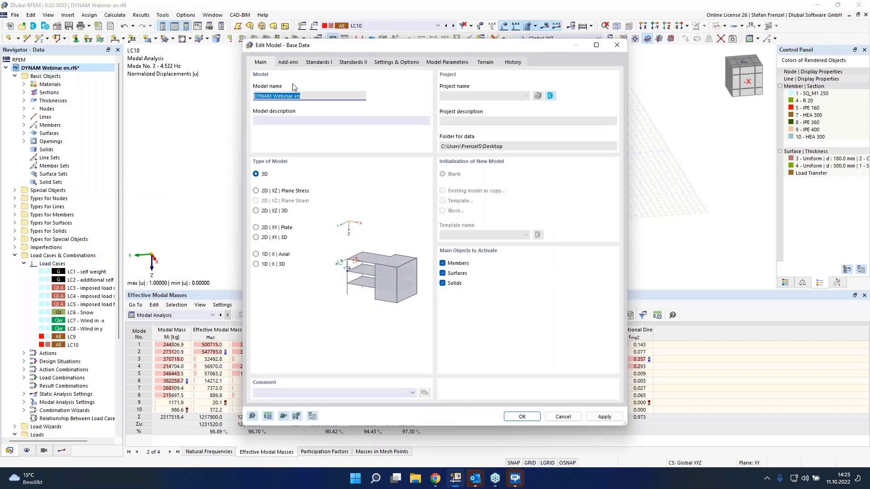
pyautogui.click(288, 62)
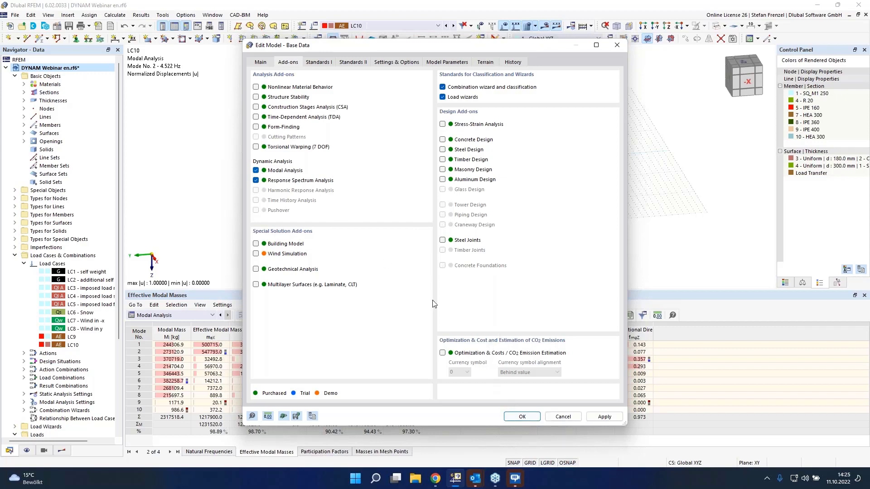
pyautogui.click(329, 61)
pyautogui.click(347, 63)
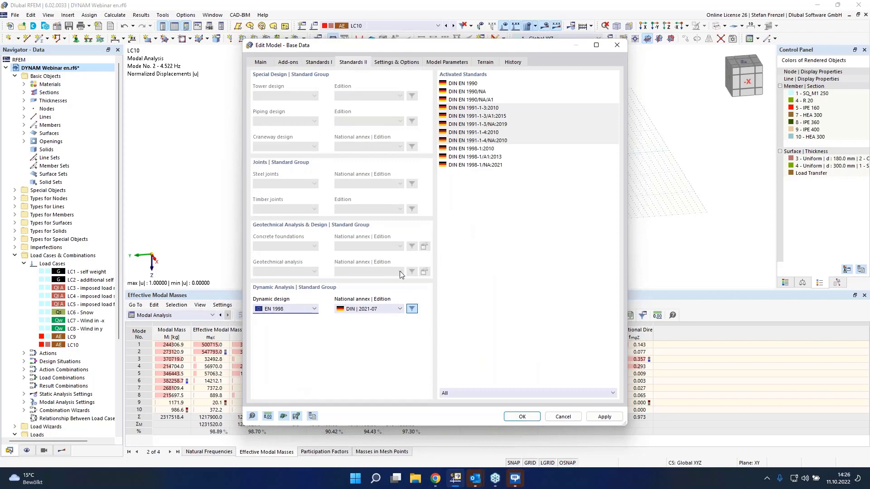
pyautogui.click(528, 419)
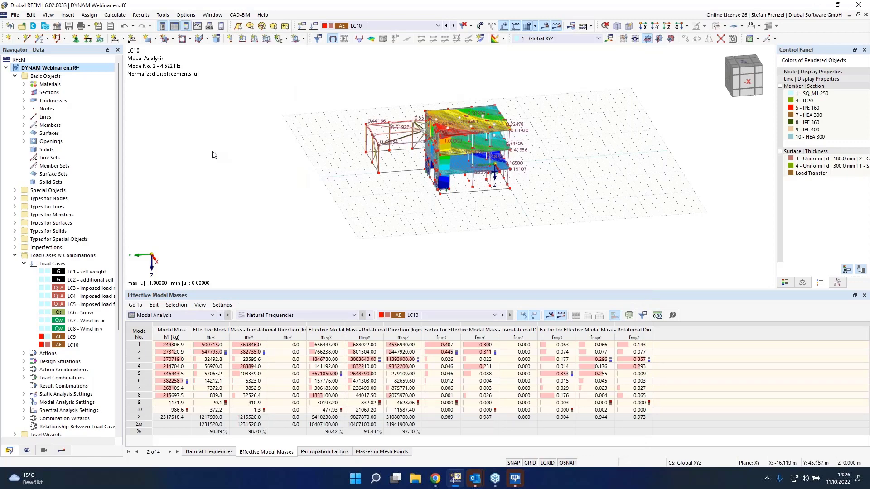
# Step: Add a new load case and set its analysis type to Response Spectrum Analysis
pyautogui.rightClick(66, 263)
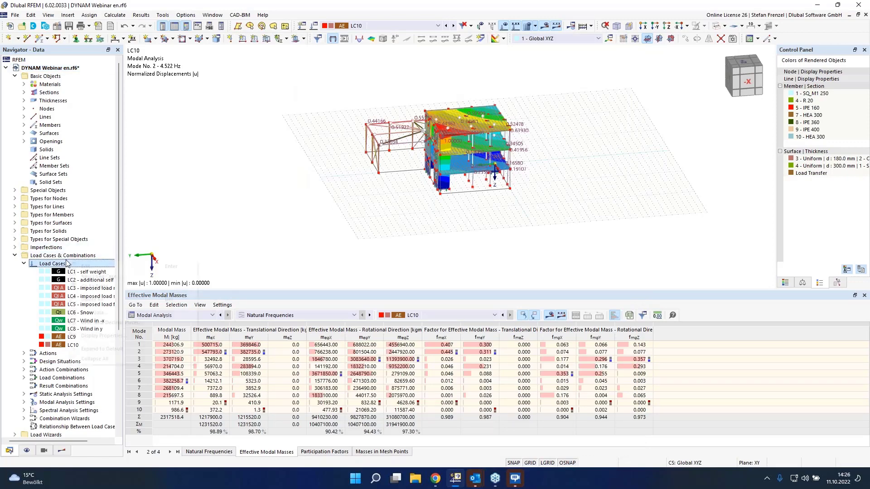
pyautogui.click(79, 267)
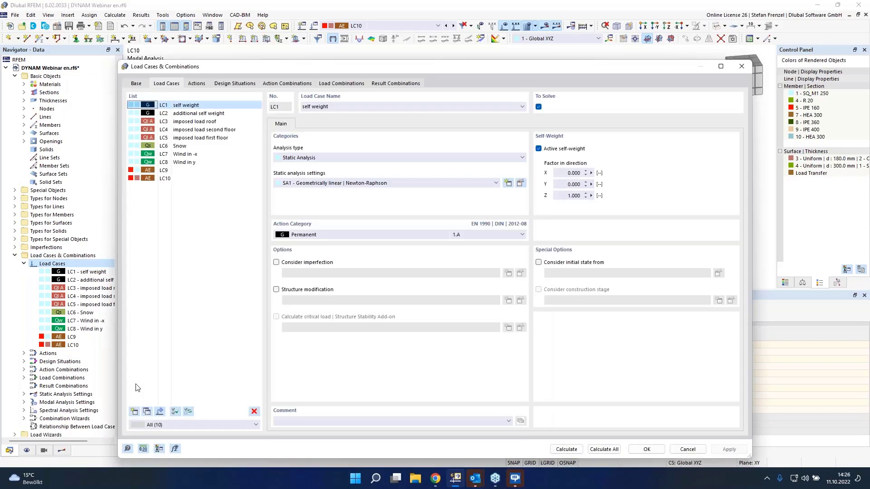
pyautogui.click(134, 411)
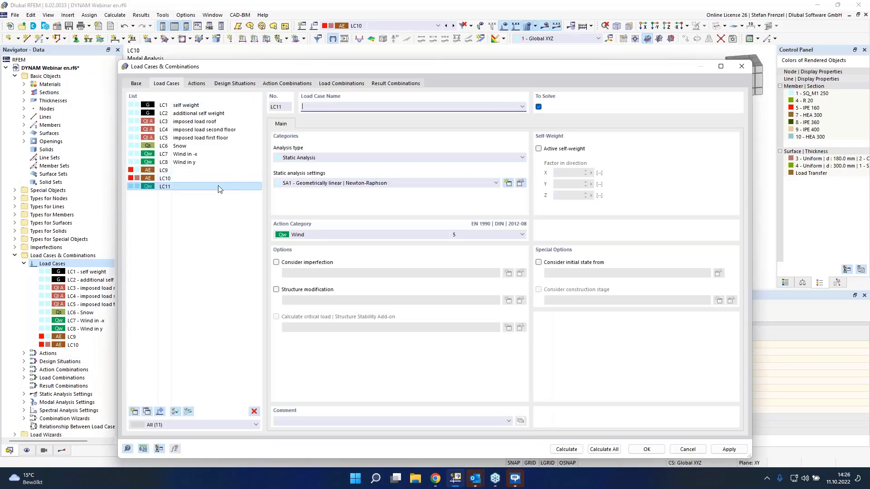
pyautogui.click(354, 158)
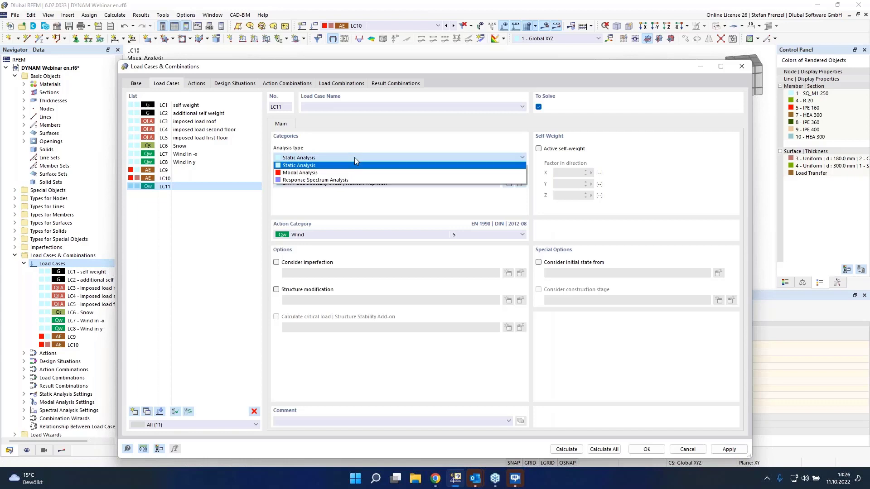
pyautogui.click(342, 180)
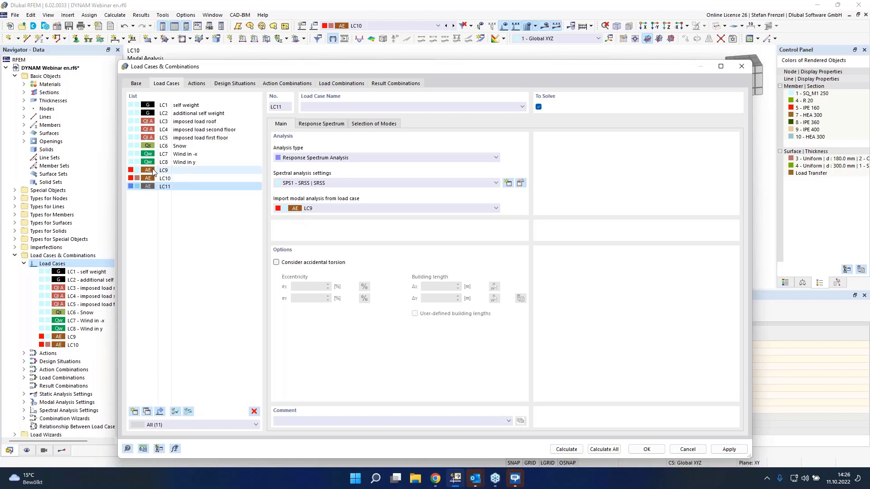
# Step: Import the modal analysis from LC10 into the response spectrum load case, using the SRSS spectral analysis settings
pyautogui.click(342, 209)
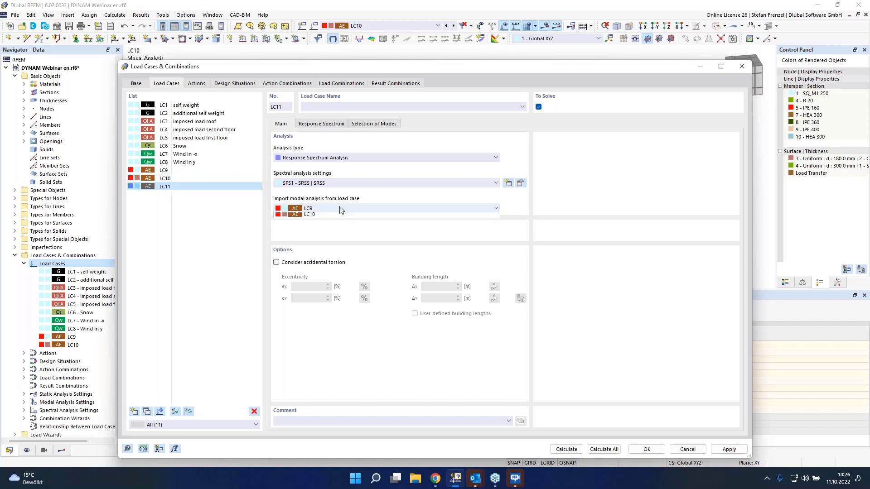
pyautogui.click(340, 224)
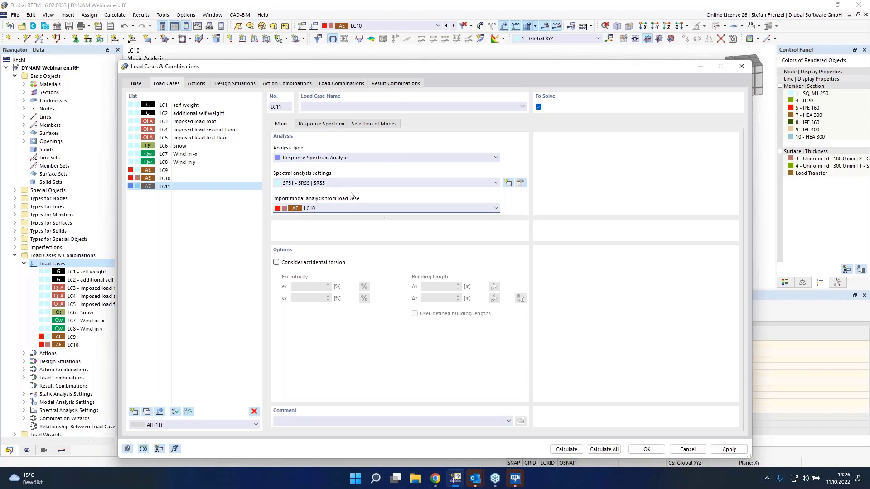
pyautogui.click(320, 126)
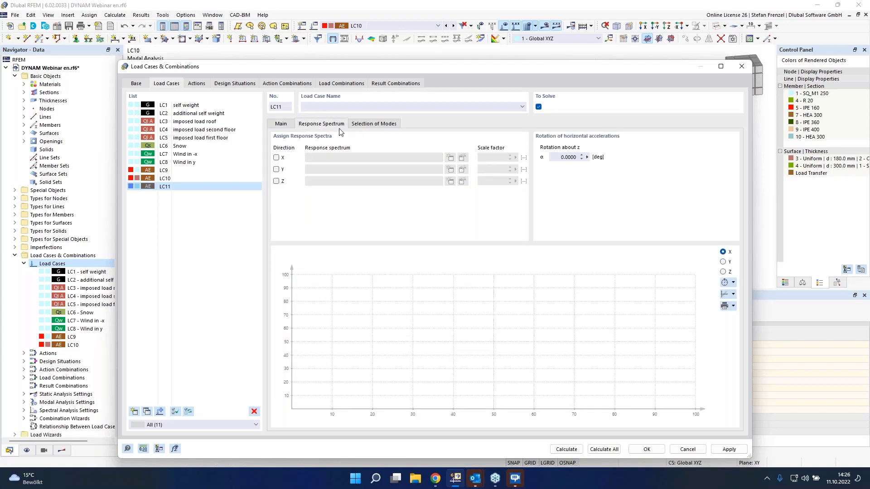
pyautogui.click(287, 129)
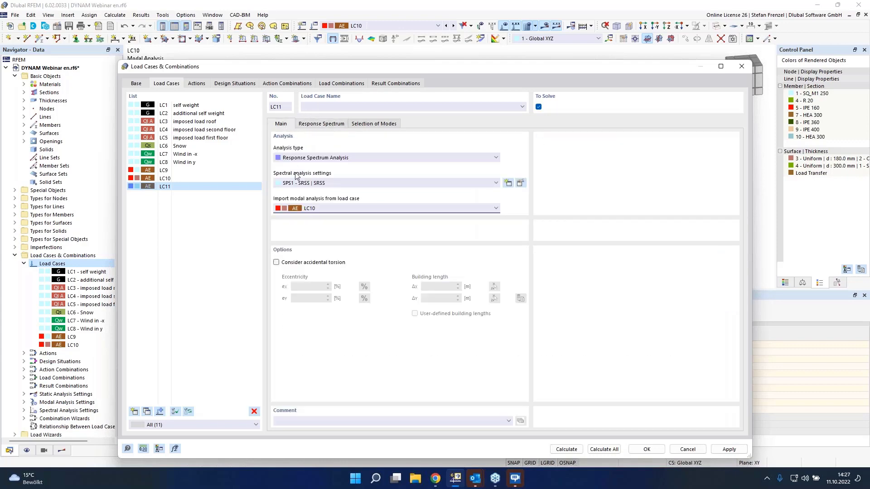
# Step: Assign the EN 1998-1 | DIN | 2021-07 response spectrum to directions X and Y and open its parameters for editing
pyautogui.click(331, 128)
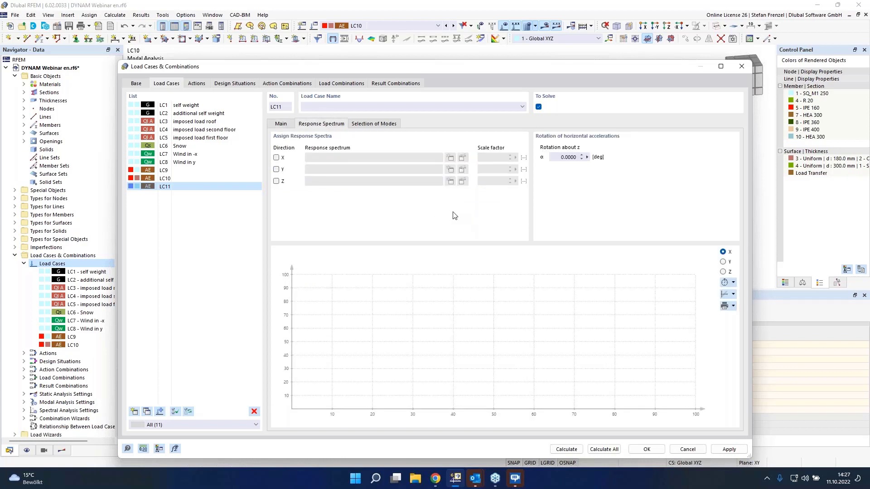
pyautogui.click(276, 158)
pyautogui.click(277, 170)
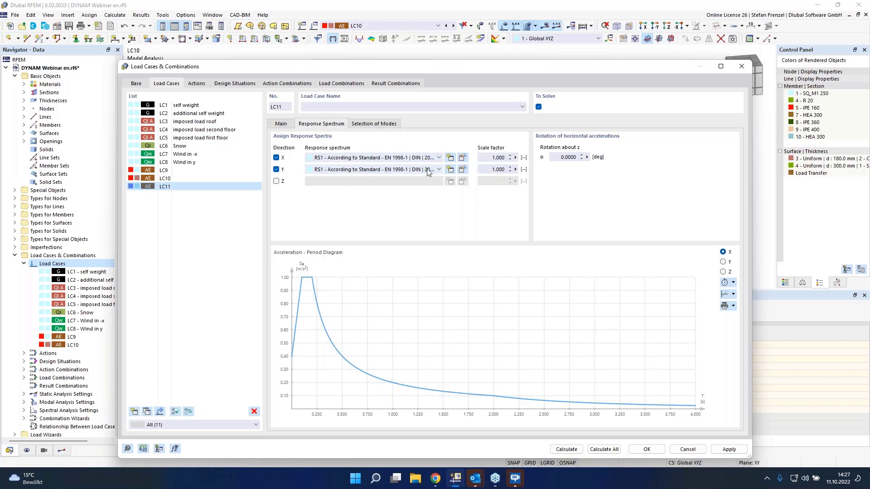
pyautogui.click(462, 158)
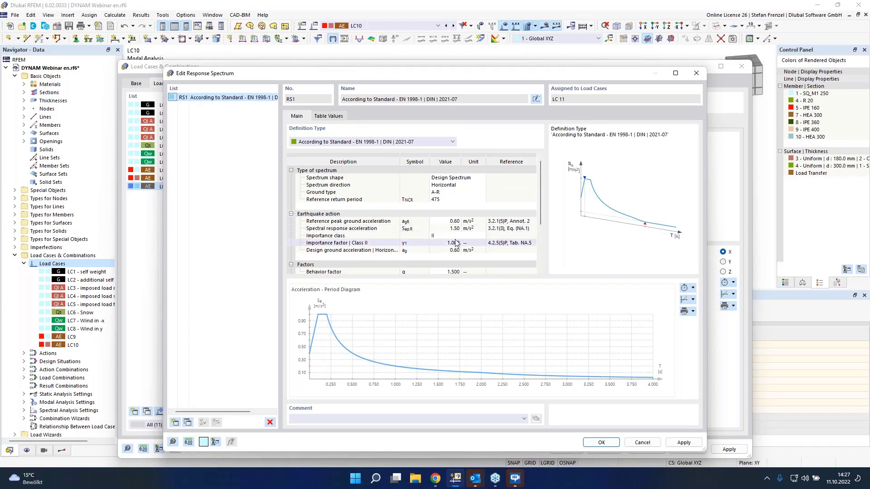
# Step: Switch to Chrome and open the Snow Load, Wind Speed, and Seismic Load Maps on the Dlubal website
pyautogui.click(440, 479)
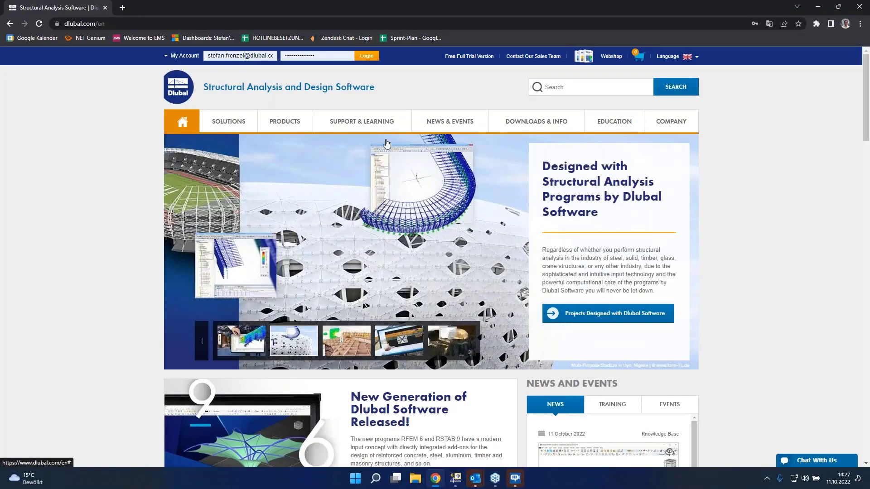
pyautogui.moveTo(341, 133)
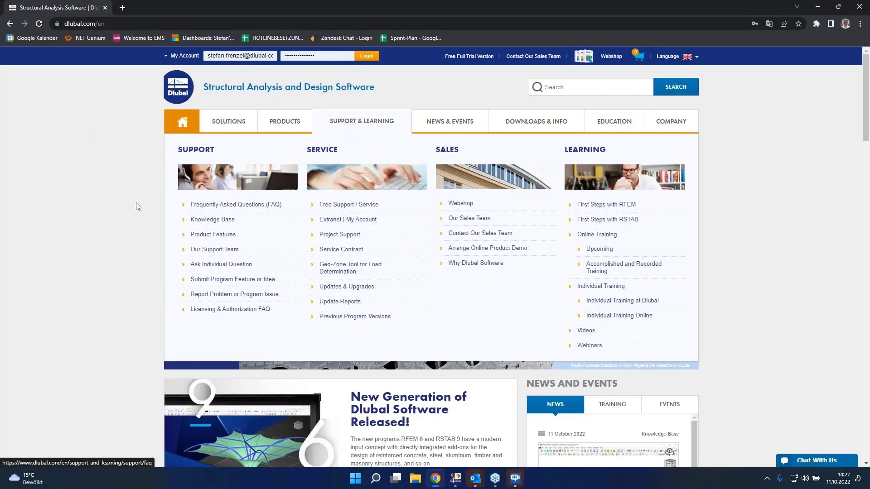
pyautogui.moveTo(222, 121)
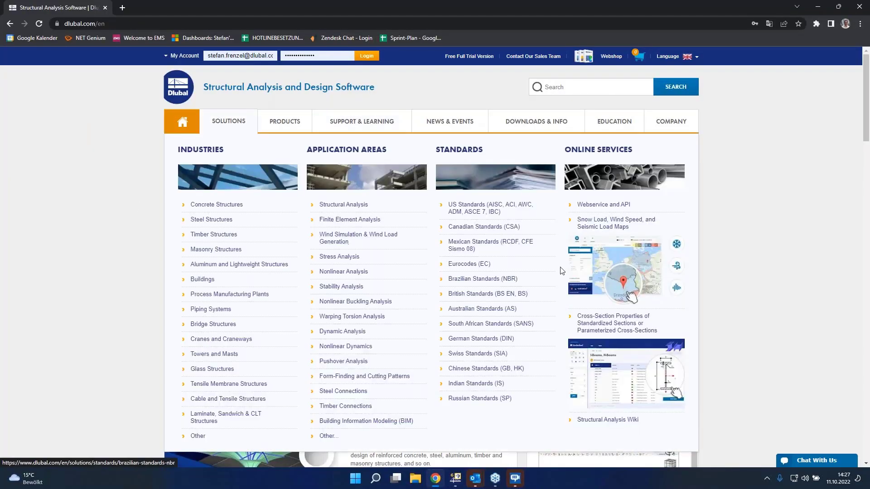
pyautogui.click(622, 228)
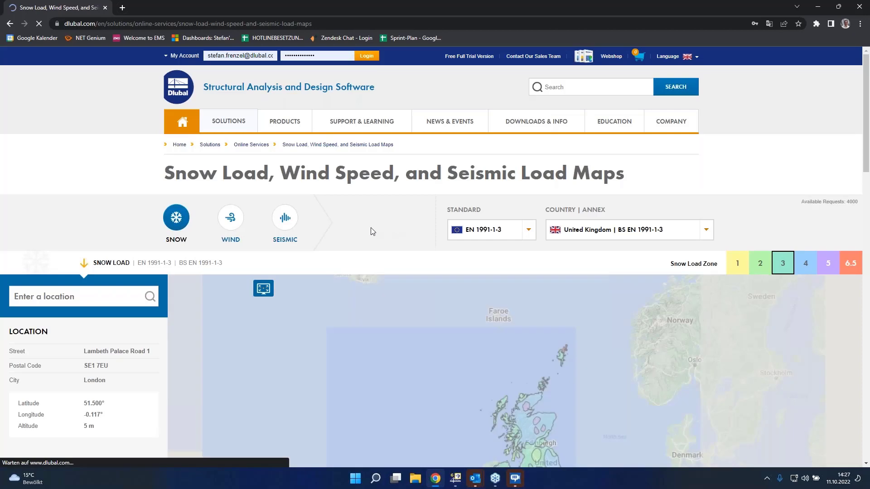
# Step: Display the seismic load map for Germany according to DIN EN 1998-1
pyautogui.scroll(-4, 357, 205)
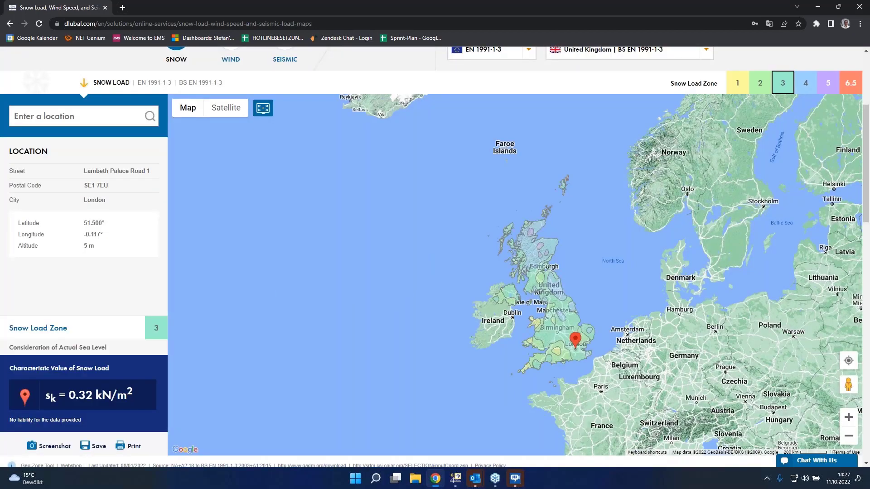
pyautogui.scroll(2, 579, 146)
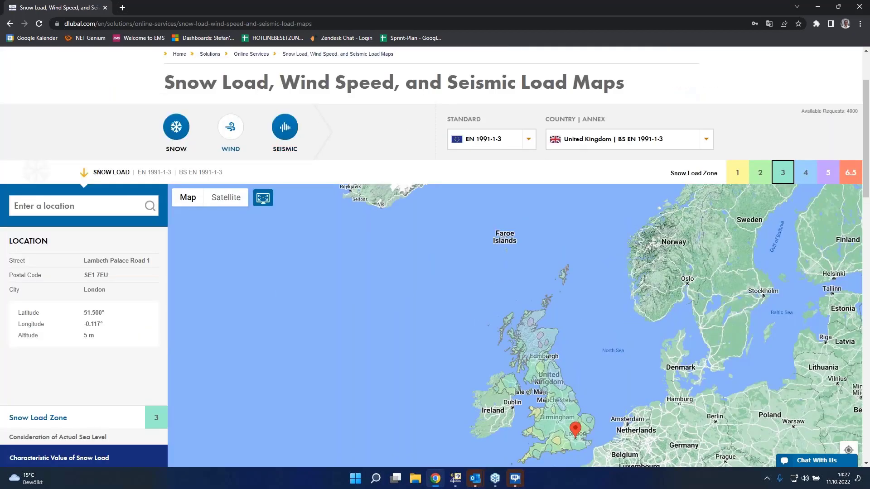
pyautogui.click(290, 128)
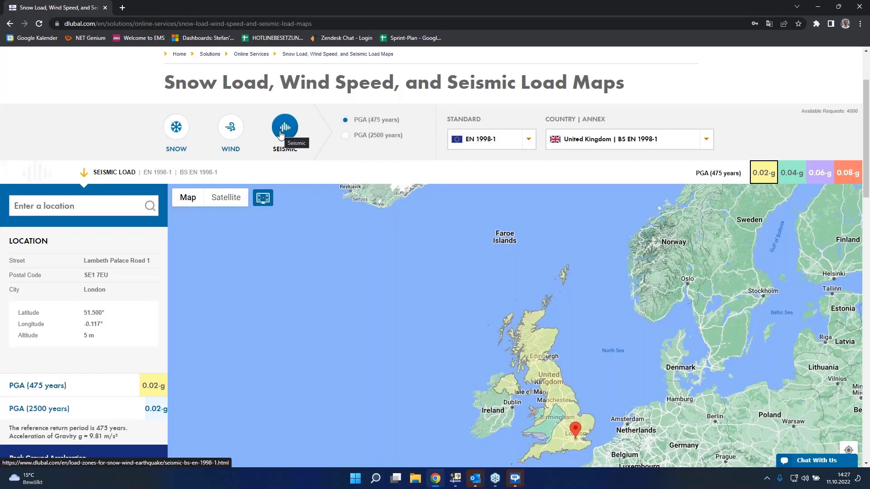
pyautogui.click(619, 141)
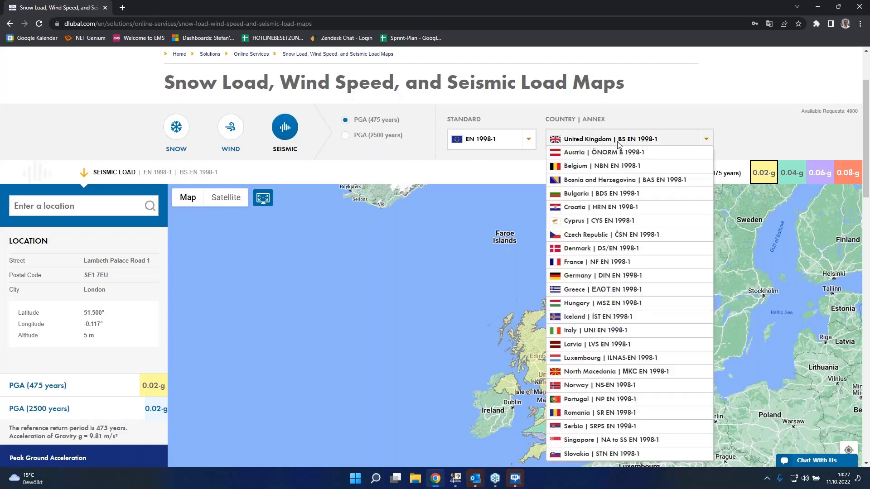
pyautogui.scroll(-1, 619, 204)
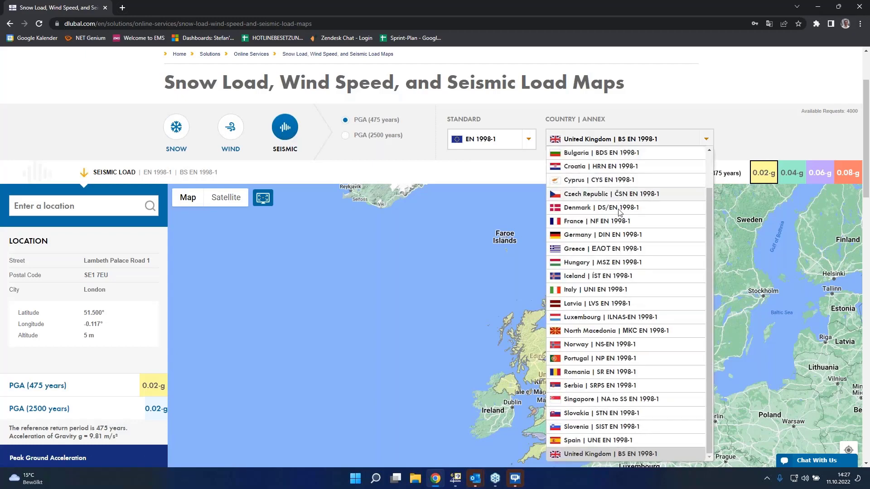
pyautogui.click(619, 235)
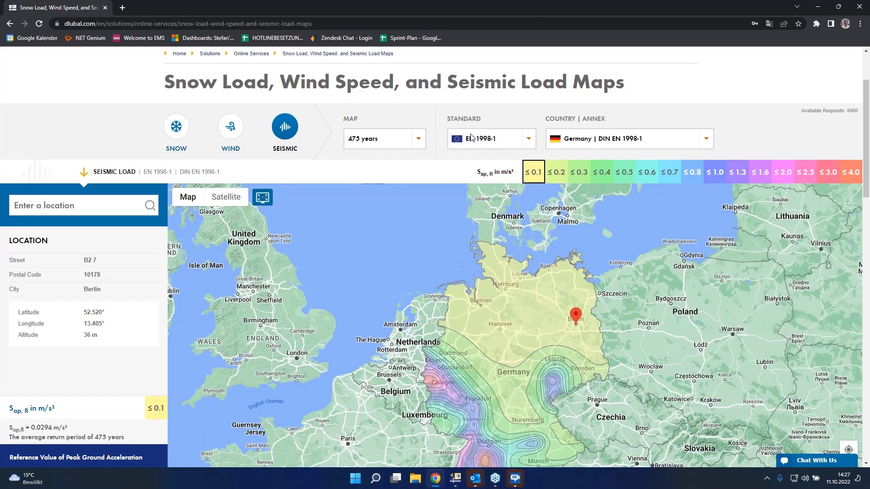
# Step: Look up Leipzig, Germany on the seismic load map and highlight its reference peak ground acceleration value
pyautogui.scroll(-2, 471, 137)
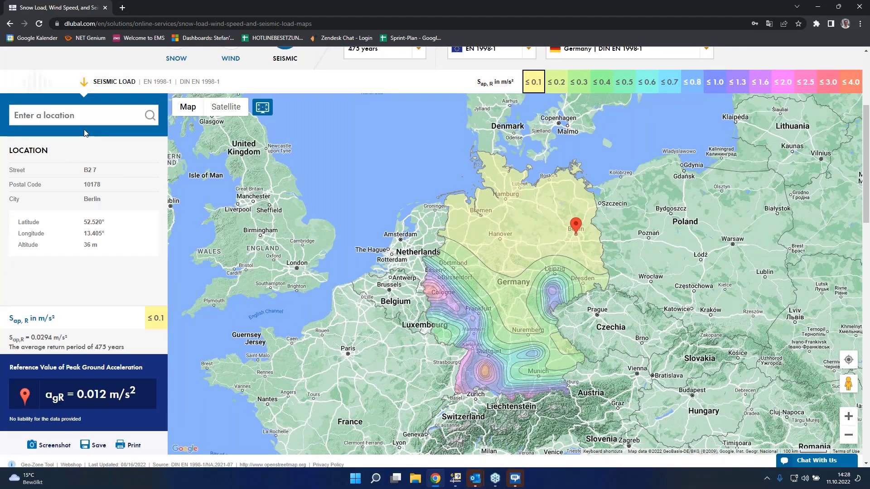
pyautogui.click(84, 116)
pyautogui.write('Leipzig')
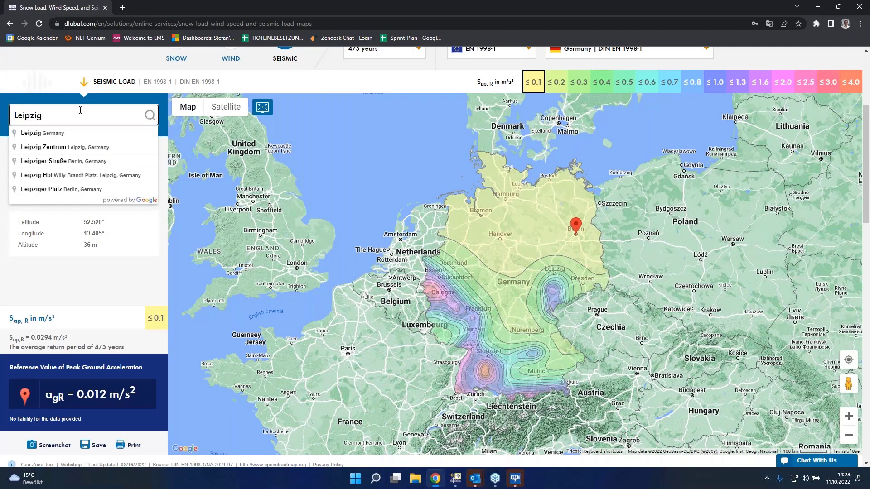
pyautogui.click(45, 134)
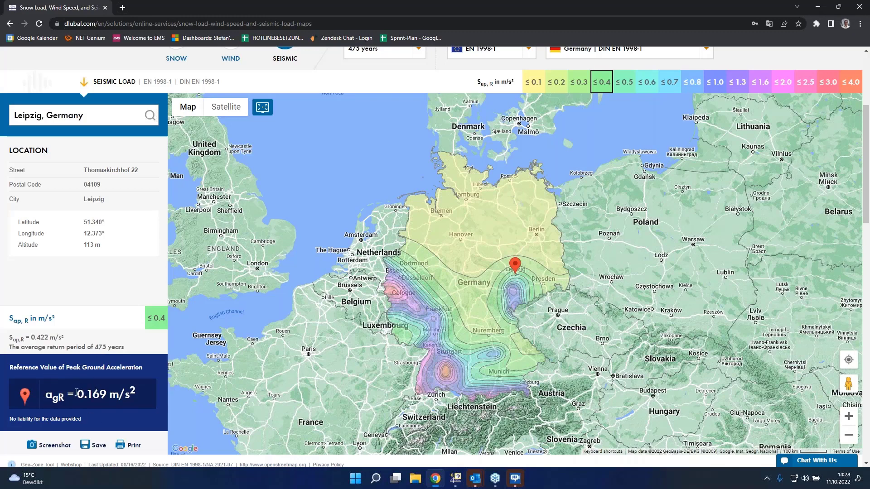
pyautogui.moveTo(77, 392); pyautogui.dragTo(113, 397)
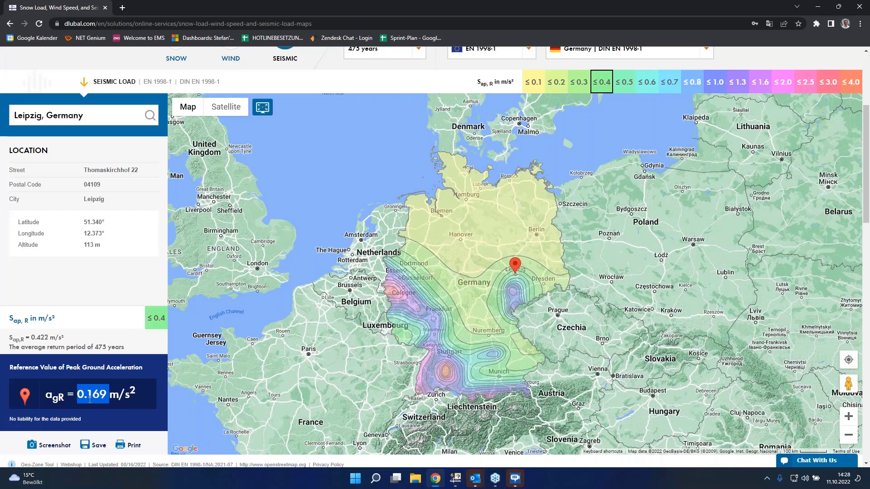
# Step: Switch back to RFEM and set the response spectrum's reference peak ground acceleration to 0.169 m/s²
pyautogui.click(458, 481)
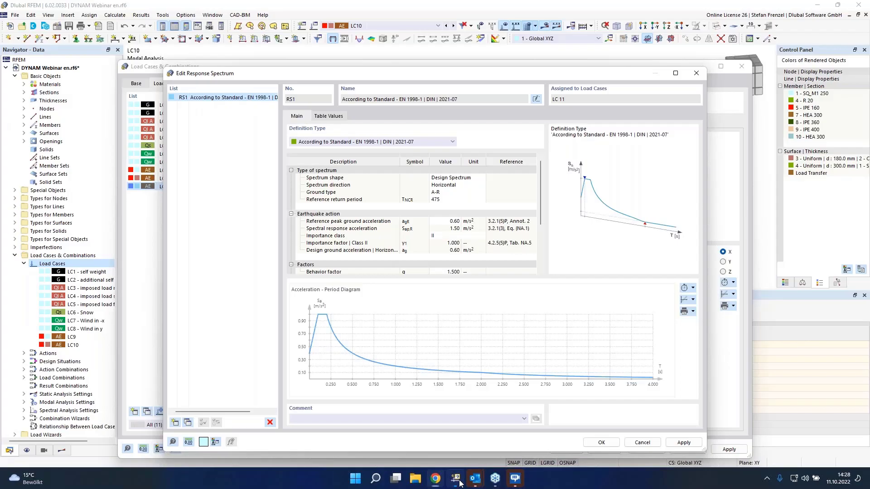
pyautogui.click(452, 221)
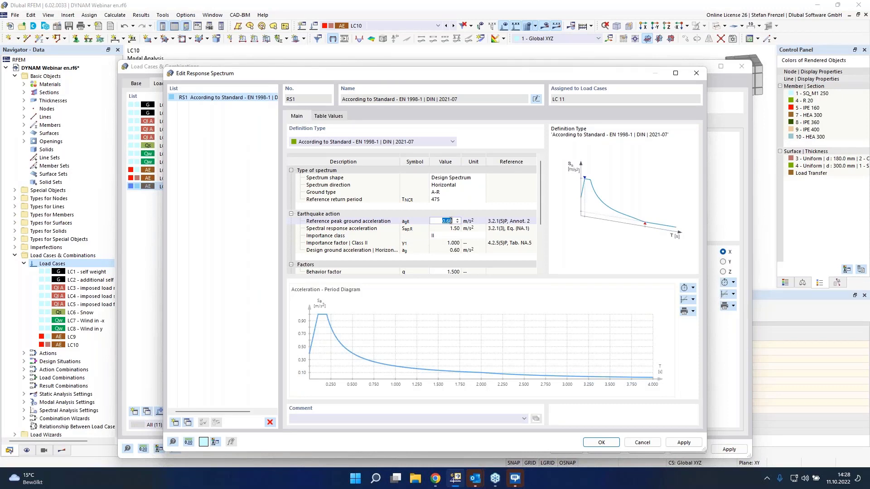
pyautogui.write('0,169')
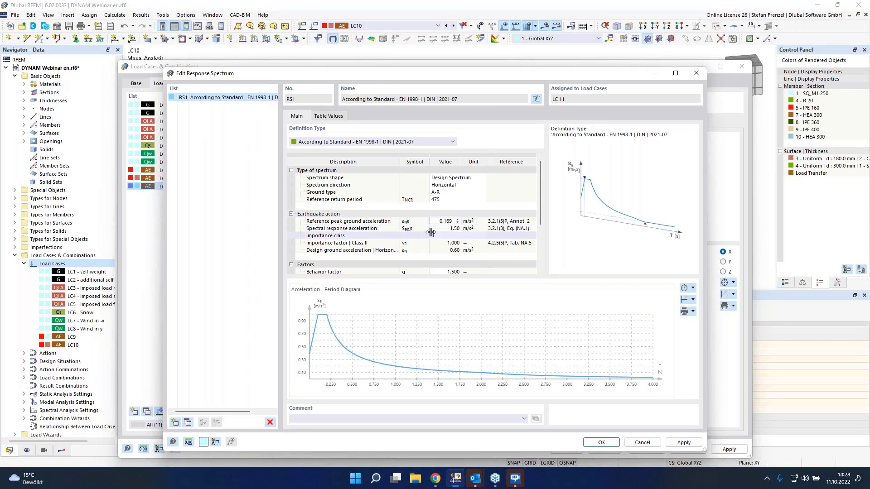
pyautogui.click(437, 230)
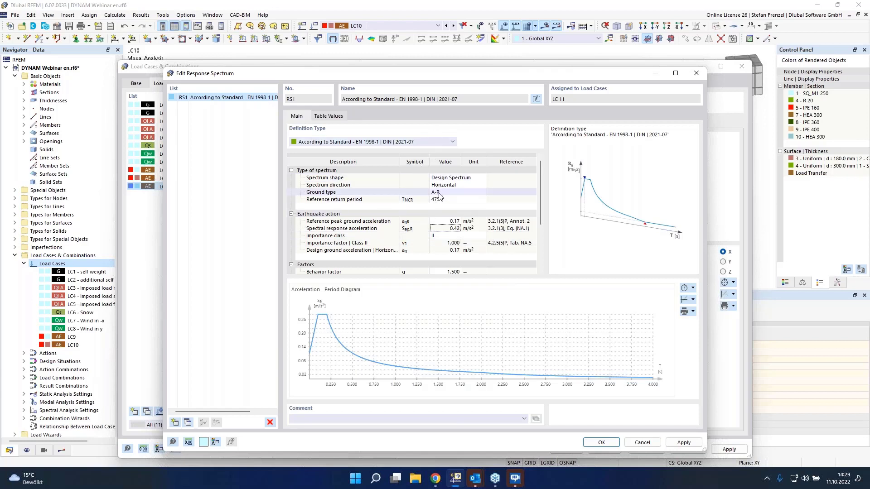
# Step: Switch to Chrome and display the Subsoil Class map for Germany to check the ground type at Leipzig
pyautogui.click(436, 479)
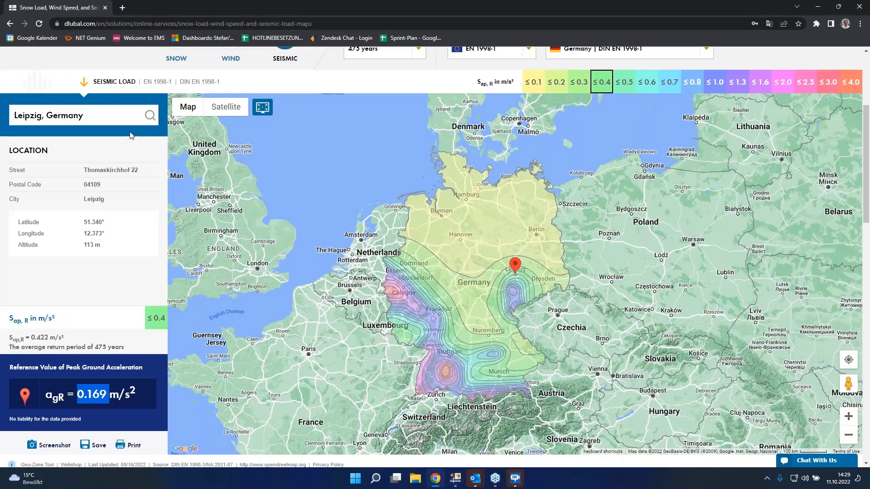
pyautogui.scroll(2, 131, 135)
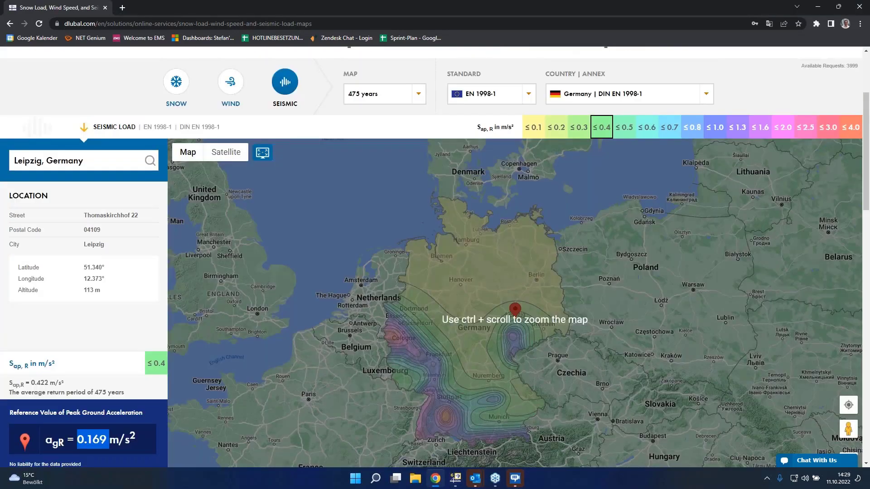
pyautogui.moveTo(392, 94); pyautogui.dragTo(390, 149)
pyautogui.click(390, 147)
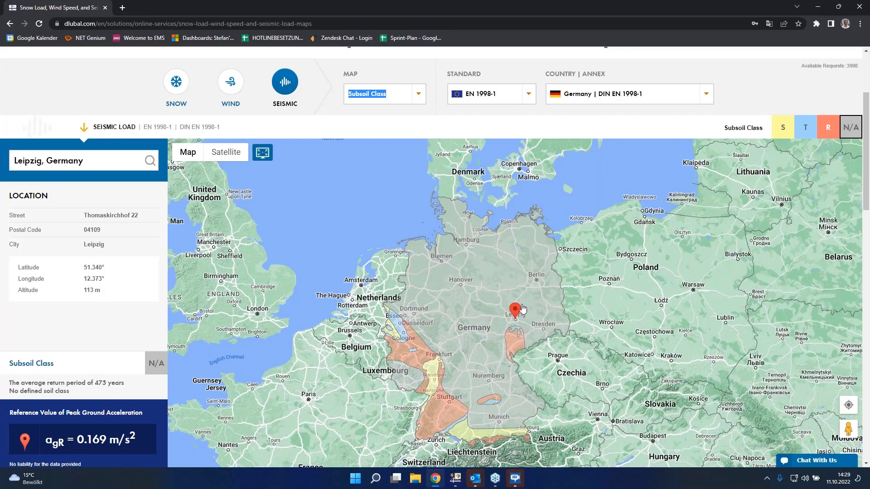
# Step: Return to RFEM, confirm the edited response spectrum, and check the scale factors for directions X and Y
pyautogui.click(456, 479)
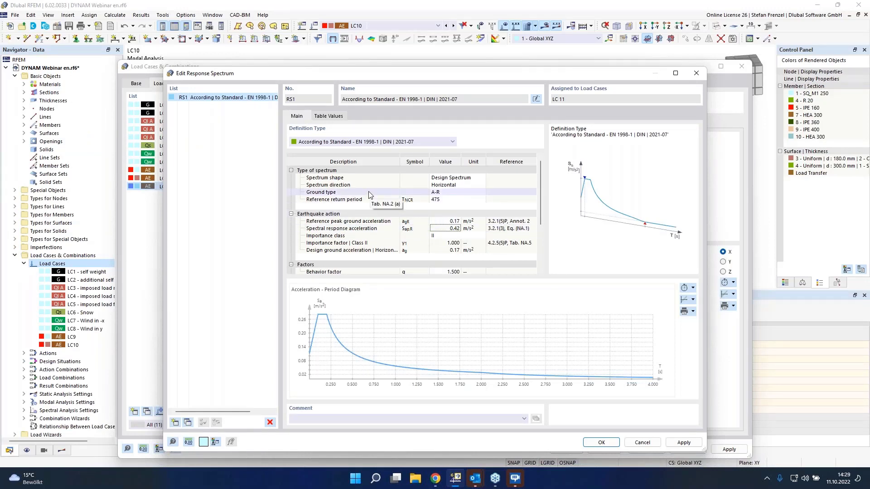
pyautogui.scroll(-3, 370, 195)
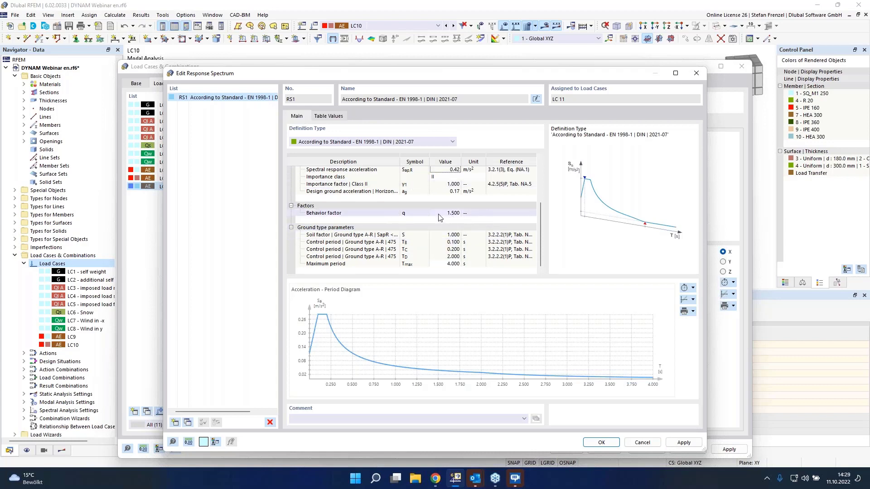
pyautogui.click(610, 443)
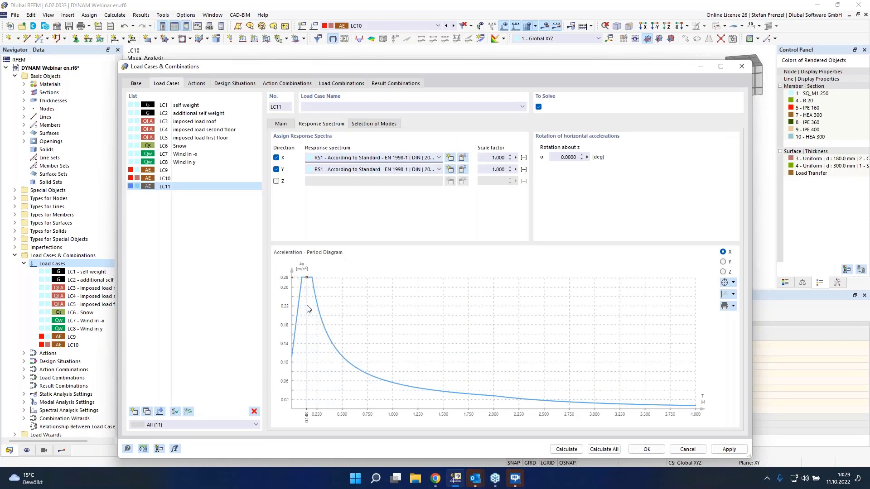
pyautogui.click(497, 158)
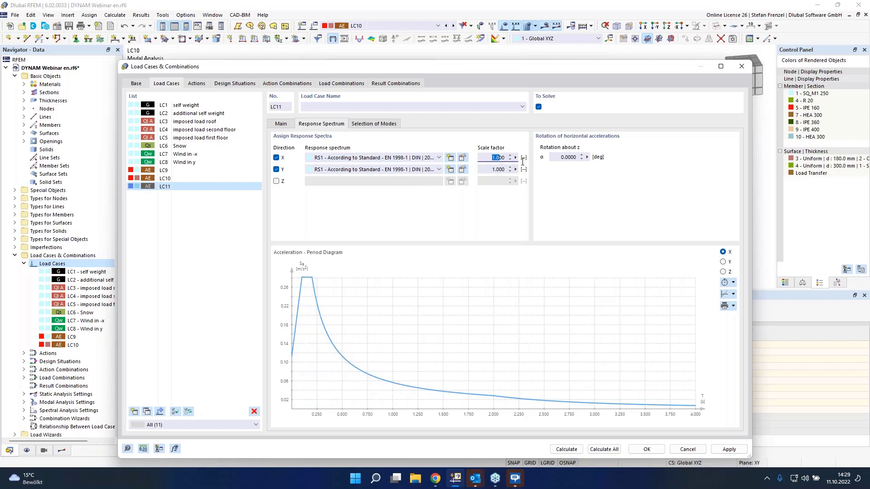
pyautogui.click(501, 170)
# Step: In LC11's mode selection, deactivate all modes with an effective modal mass factor below 0.050
pyautogui.click(371, 124)
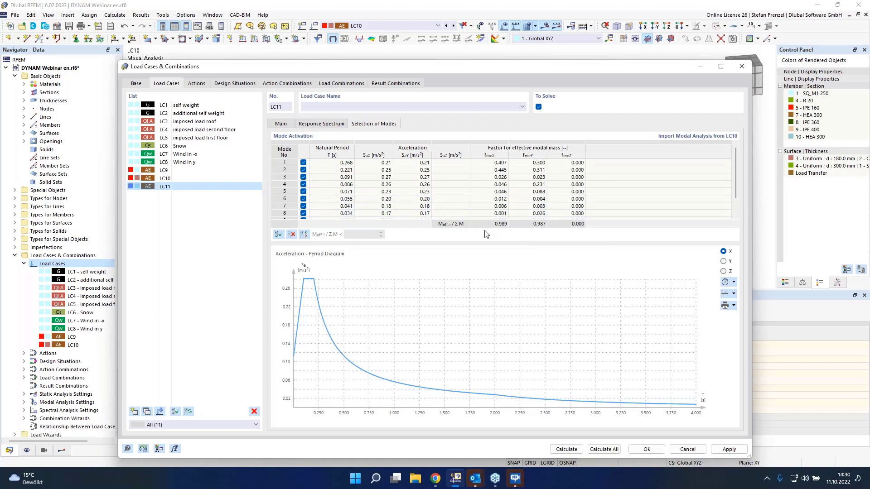
pyautogui.scroll(-1, 358, 185)
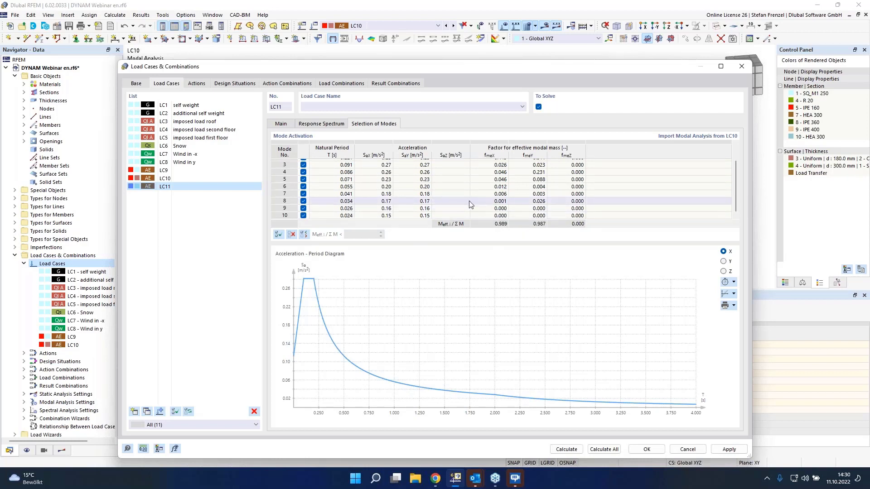
pyautogui.scroll(1, 457, 199)
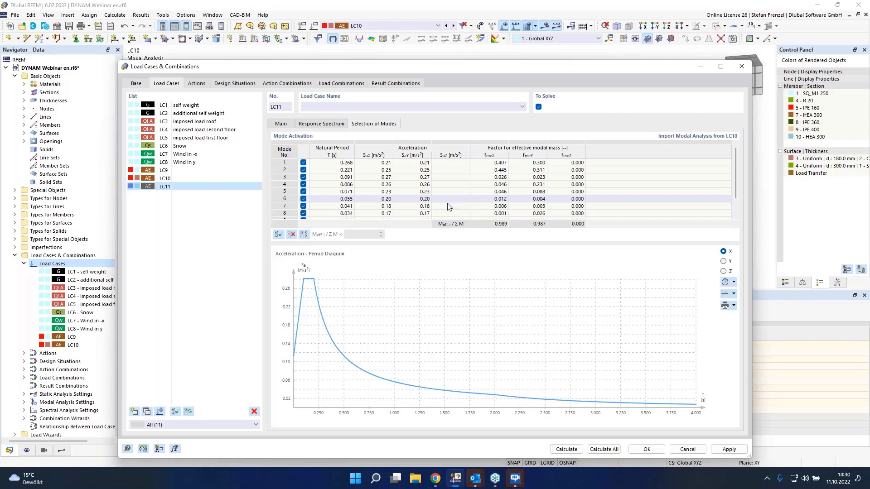
pyautogui.click(304, 235)
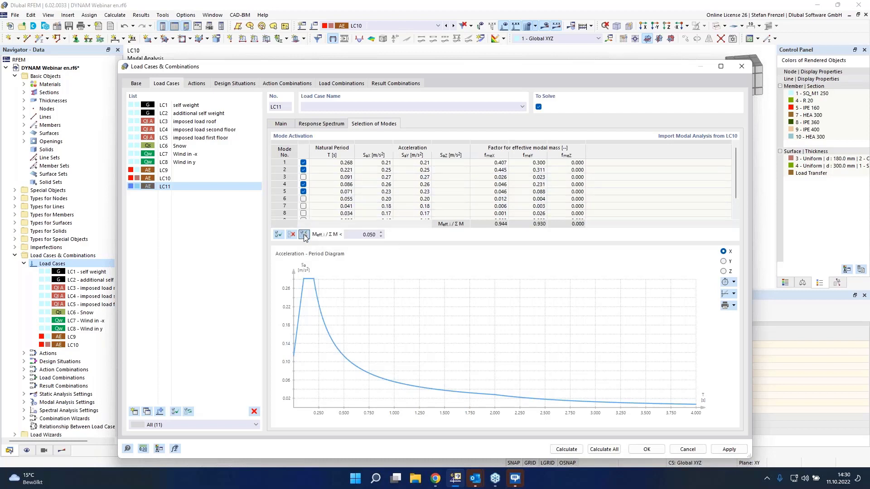
pyautogui.doubleClick(361, 234)
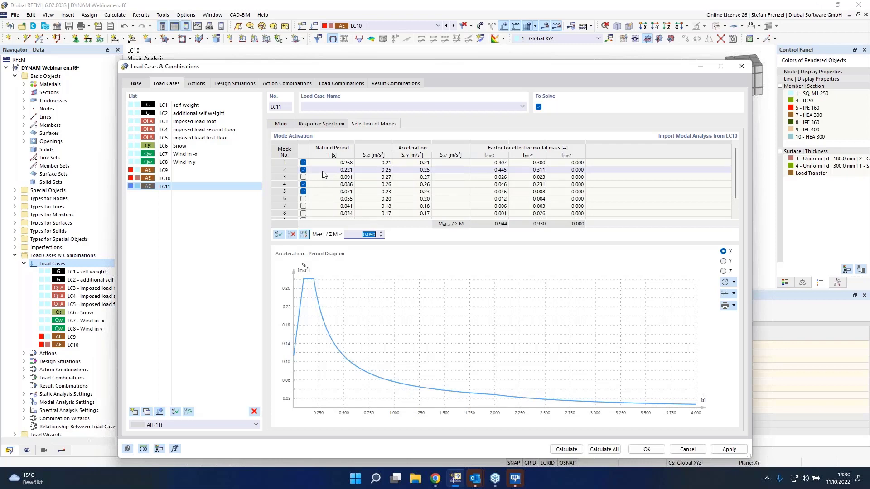
# Step: Edit LC11's spectral analysis settings, keeping SRSS for periodic responses and enabling saved results for all selected modes
pyautogui.click(281, 124)
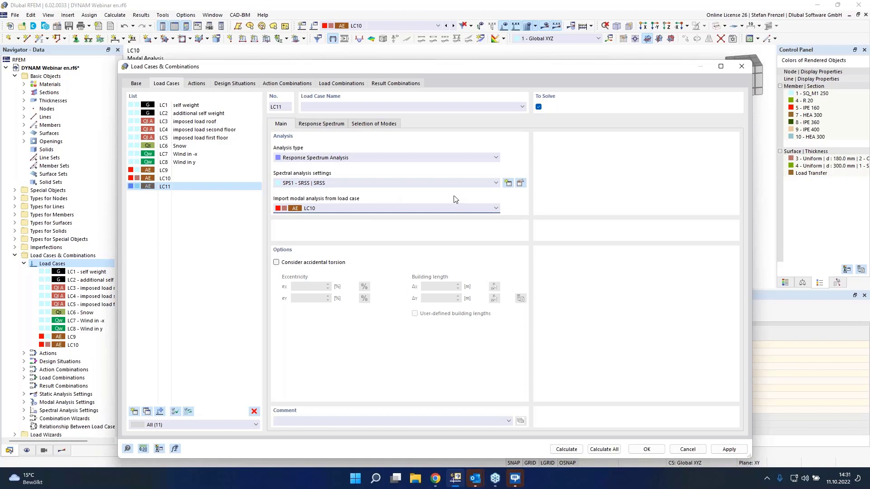
pyautogui.click(520, 184)
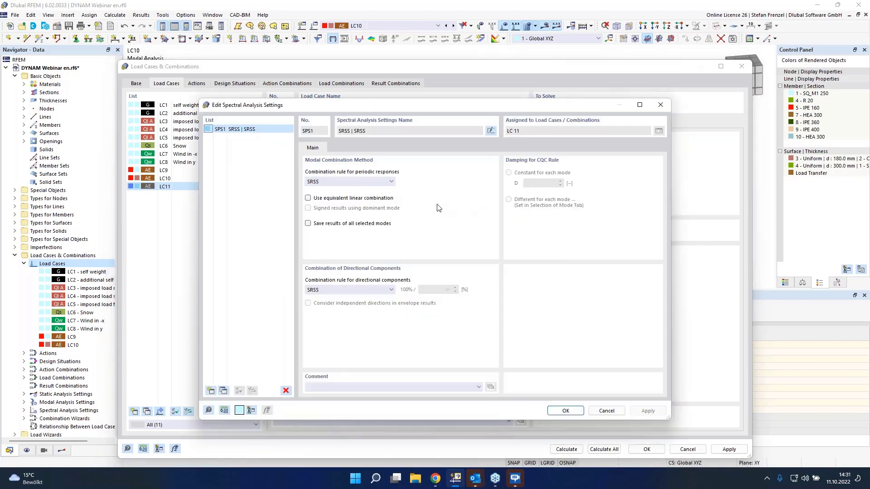
pyautogui.moveTo(430, 105); pyautogui.dragTo(427, 50)
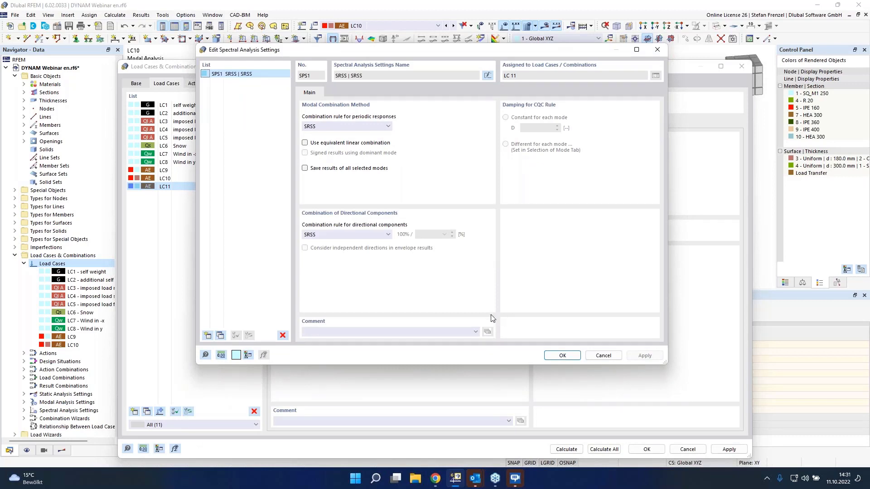
pyautogui.click(388, 129)
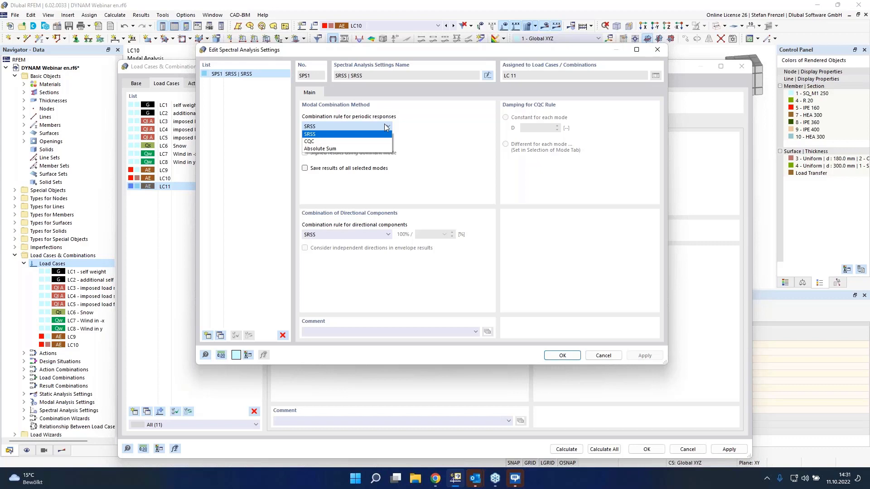
pyautogui.click(324, 134)
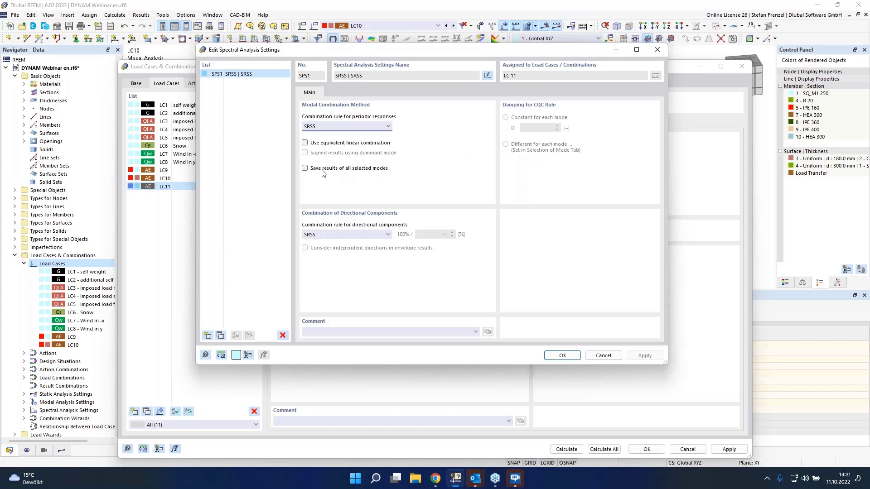
pyautogui.click(304, 169)
# Step: Combine the directional components by Scaled Sum with 30.00 % and confirm the spectral analysis settings
pyautogui.click(388, 234)
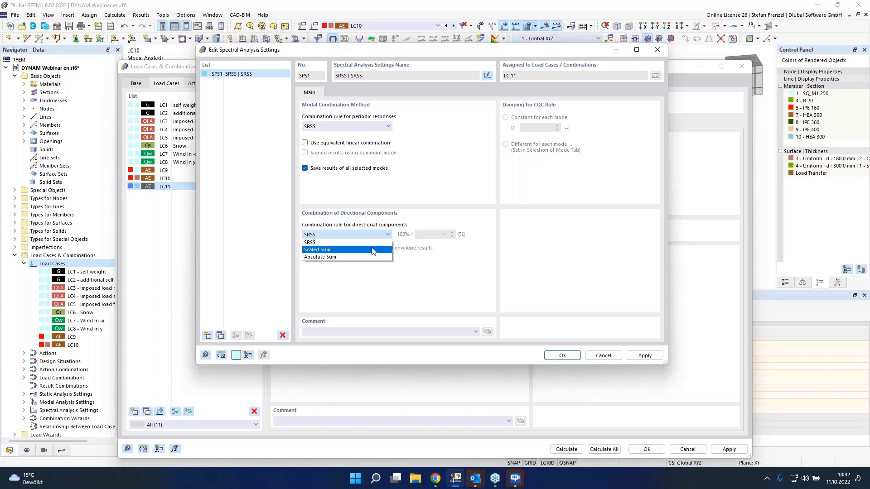
pyautogui.click(337, 250)
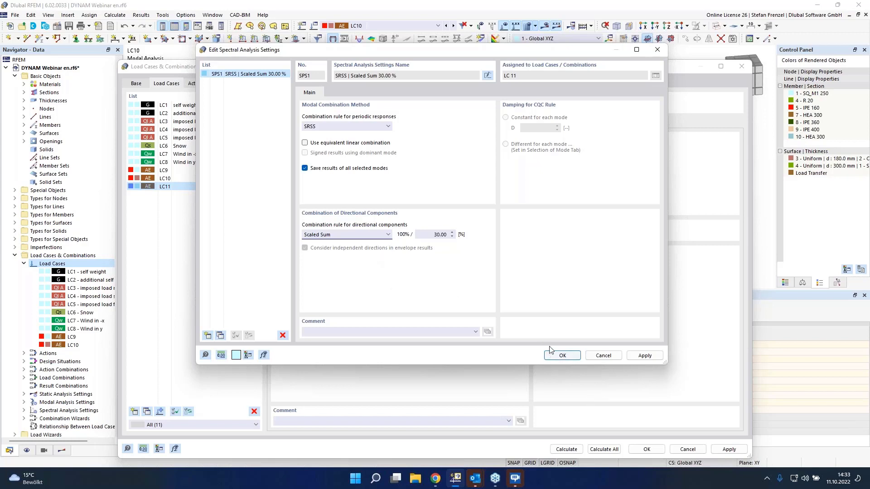
pyautogui.click(577, 356)
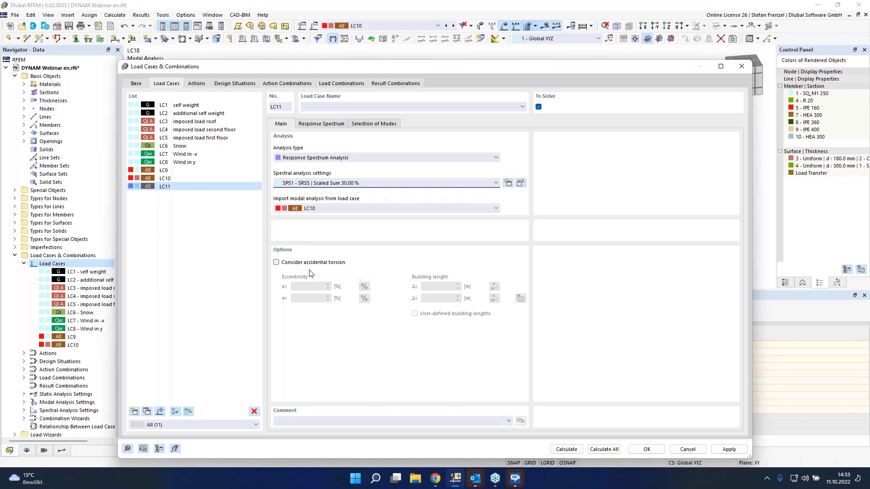
# Step: Consider accidental torsion in LC11 with 5.00 % eccentricity in x and y, and calculate all load cases
pyautogui.click(276, 264)
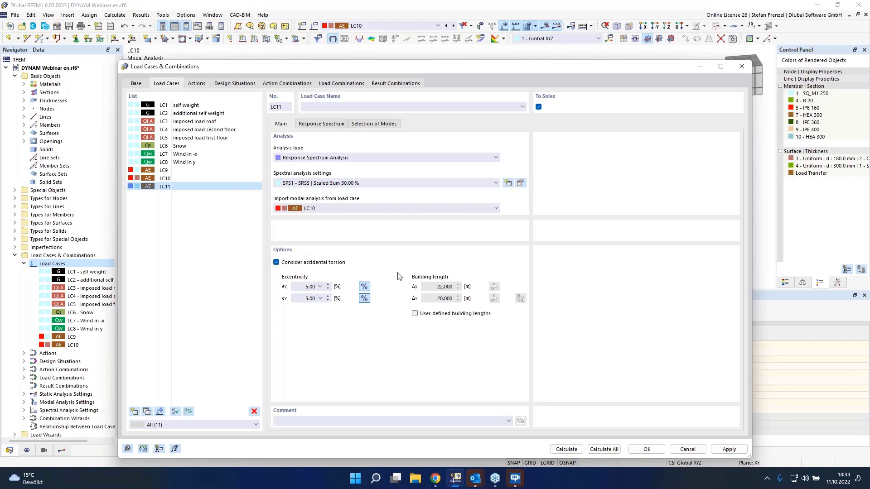
pyautogui.moveTo(304, 287); pyautogui.dragTo(335, 299)
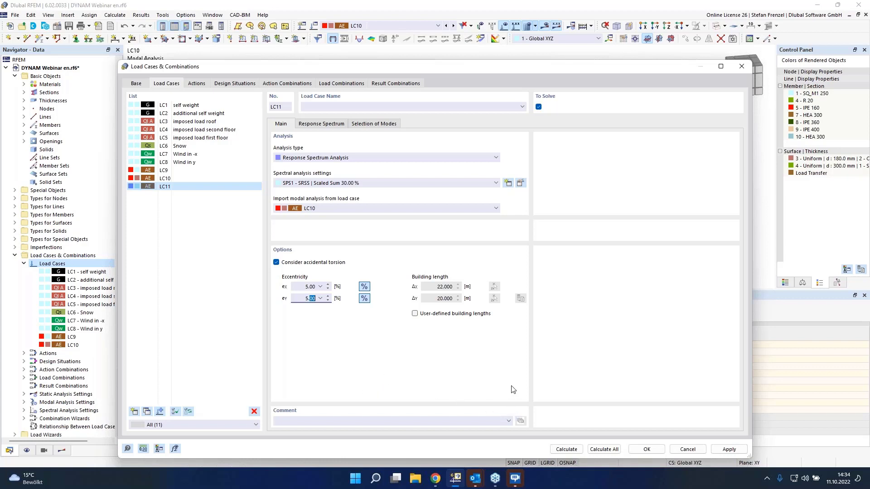
pyautogui.click(604, 450)
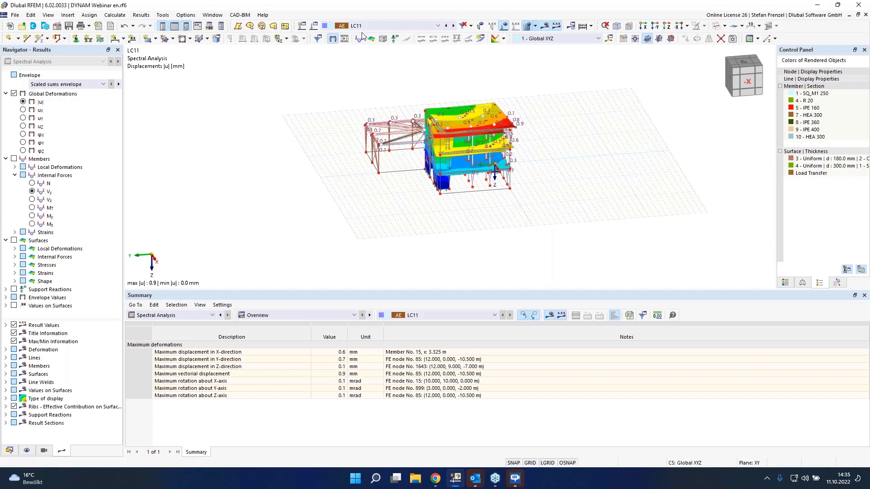
# Step: Browse the available result envelopes of LC11 and display the global deformations for direction X
pyautogui.click(101, 85)
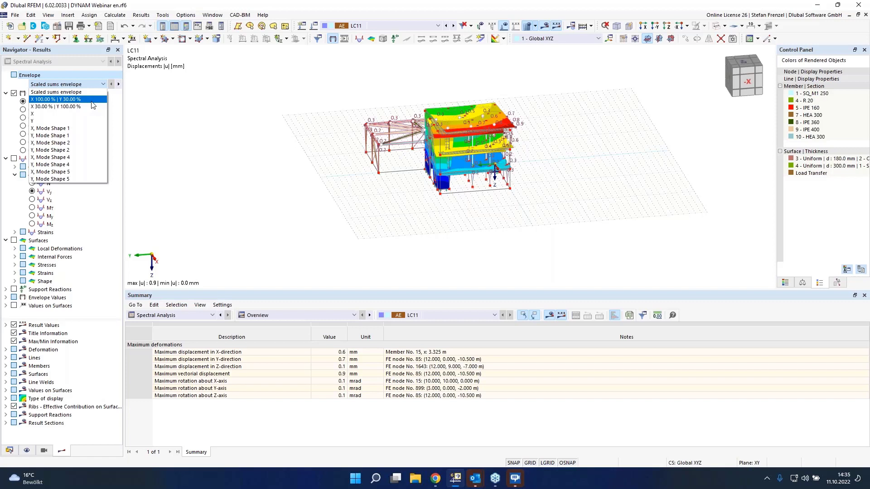
pyautogui.click(66, 92)
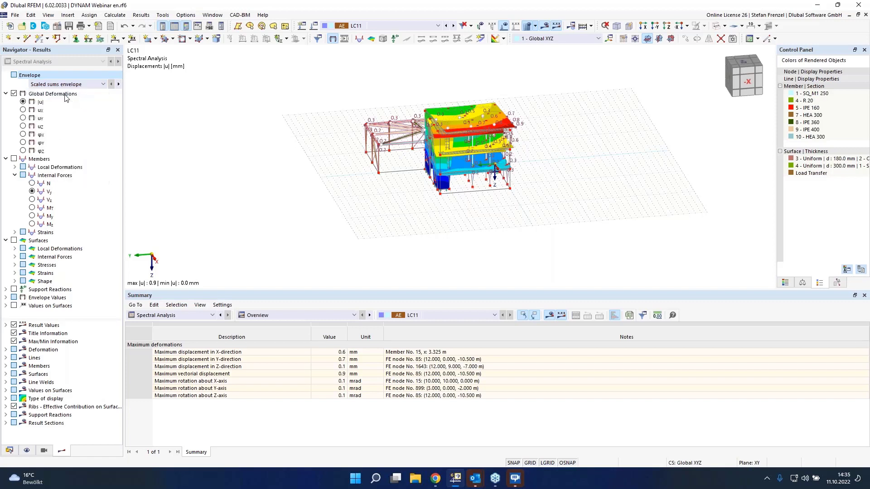
pyautogui.click(99, 86)
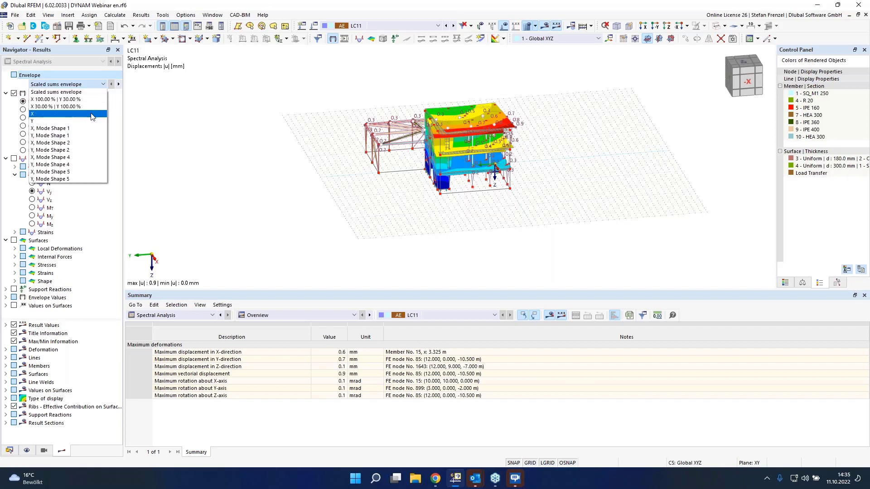
pyautogui.click(92, 113)
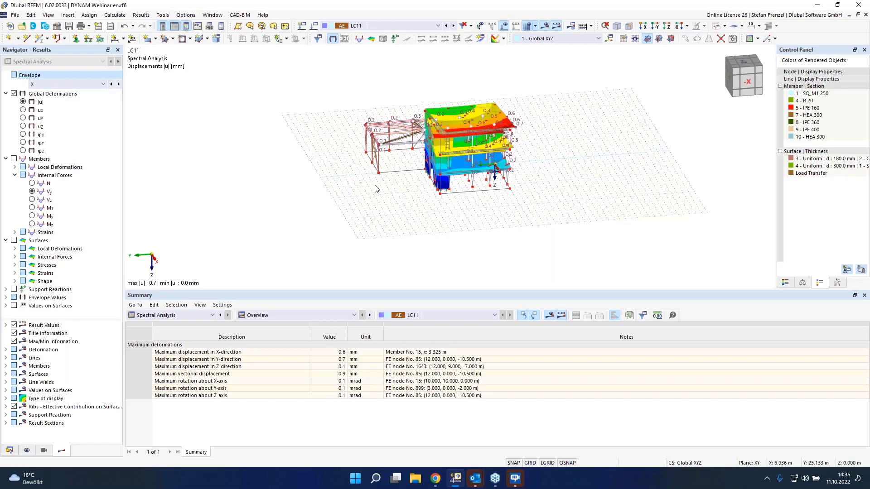
# Step: Display the LC11 global deformations for direction X, Mode Shape 1, and inspect the building from the opposite side
pyautogui.scroll(1, 413, 155)
pyautogui.scroll(2, 416, 154)
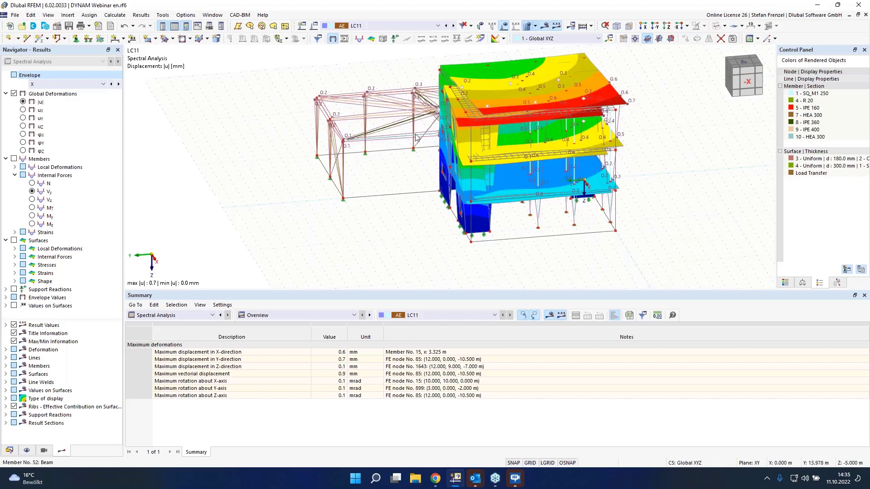
pyautogui.scroll(-2, 417, 138)
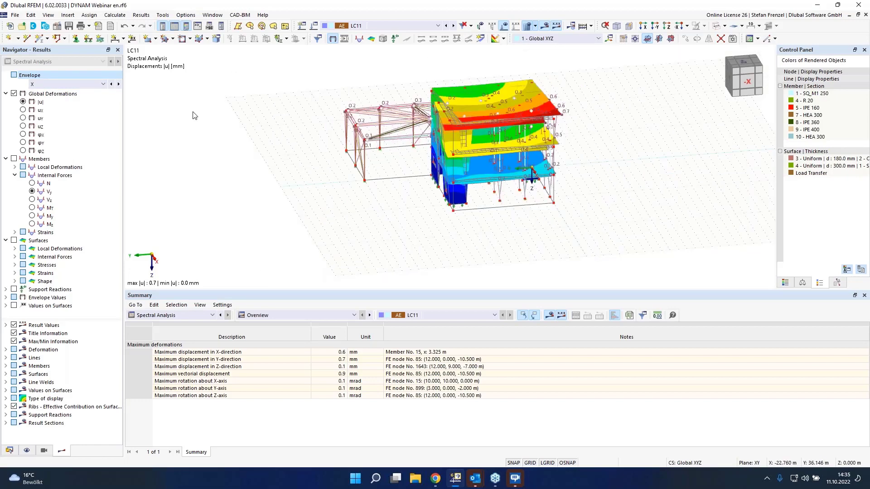
pyautogui.click(104, 84)
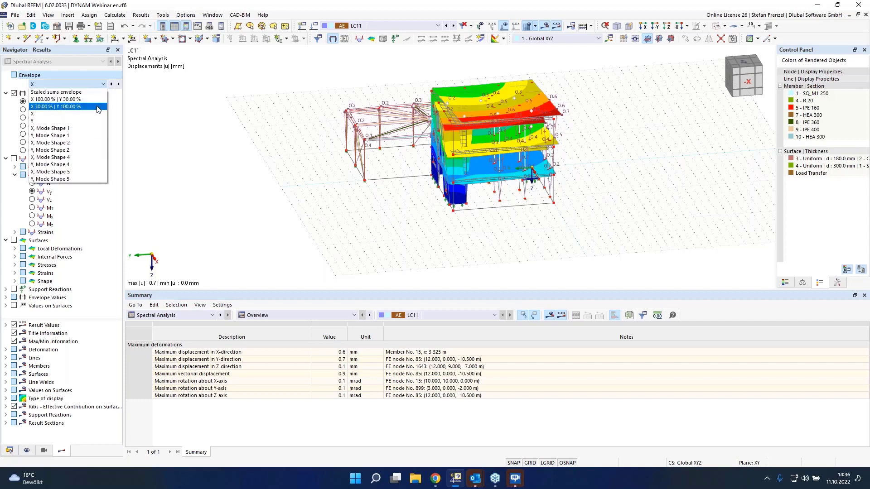
pyautogui.click(95, 129)
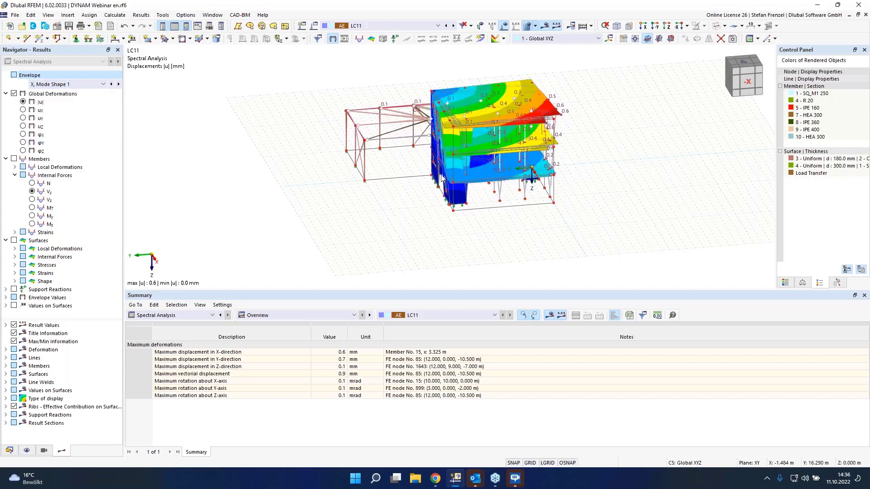
pyautogui.keyDown('ctrl'); pyautogui.moveTo(584, 174); pyautogui.dragTo(419, 177, button='middle'); pyautogui.keyUp('ctrl')
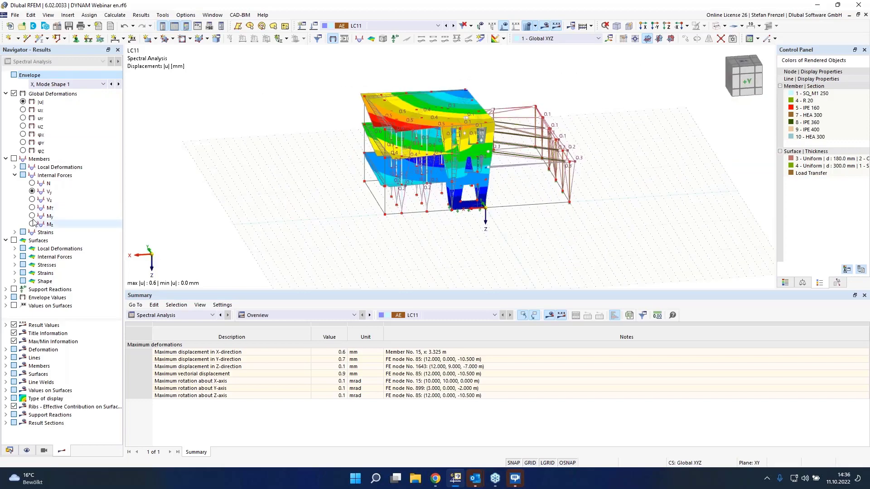
# Step: Display the member axial forces N of LC11, first for X, Mode Shape 1 and finally for the scaled sums envelope
pyautogui.click(31, 183)
pyautogui.click(31, 183)
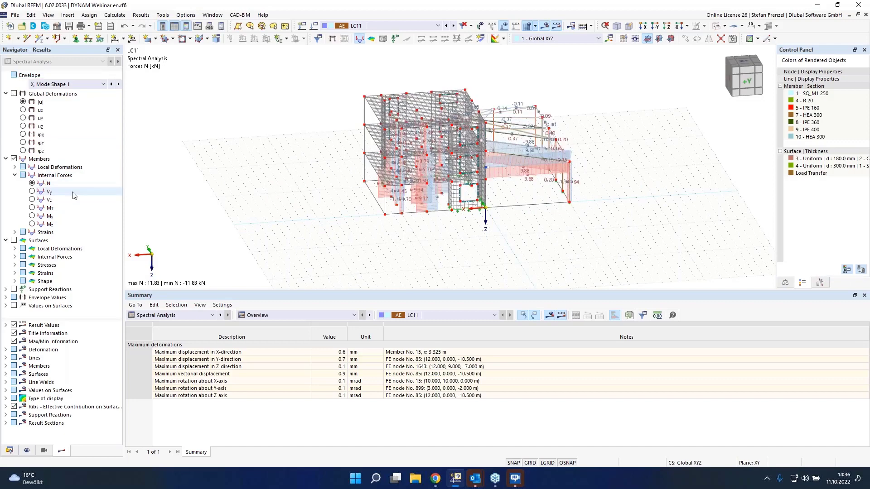
pyautogui.scroll(2, 468, 176)
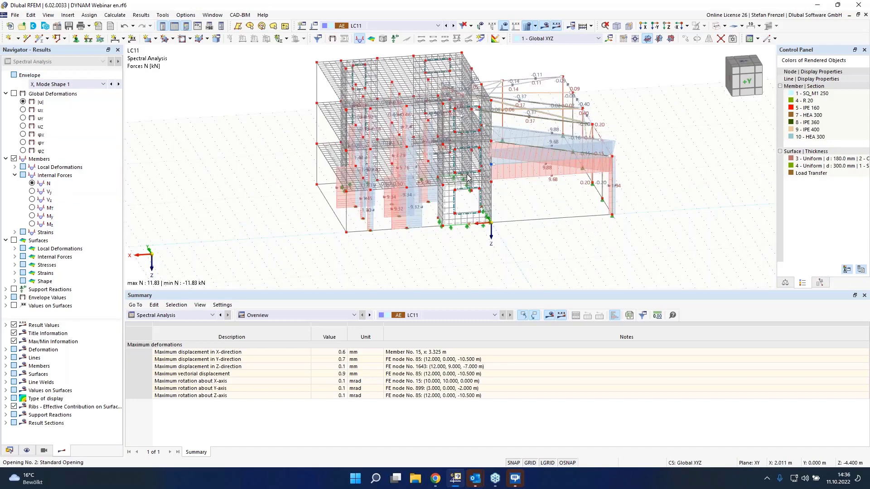
pyautogui.scroll(1, 468, 177)
pyautogui.click(55, 85)
pyautogui.click(56, 92)
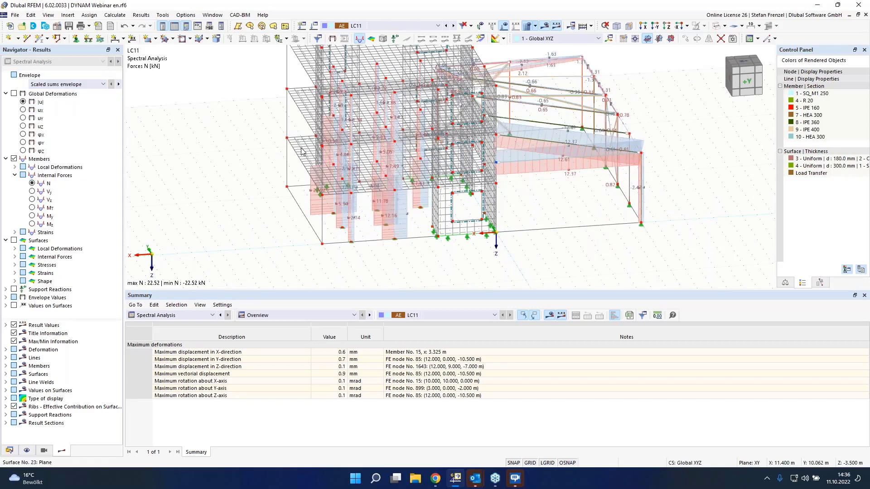
pyautogui.scroll(-1, 301, 151)
pyautogui.scroll(-2, 304, 158)
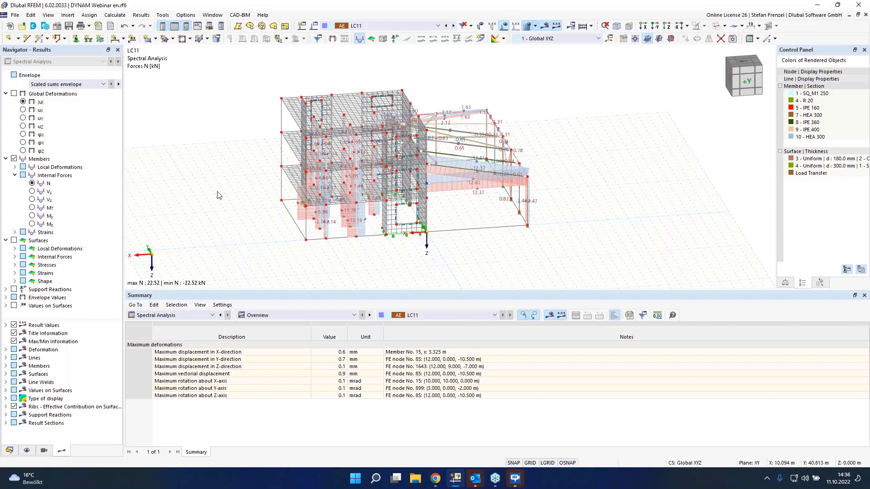
pyautogui.click(10, 450)
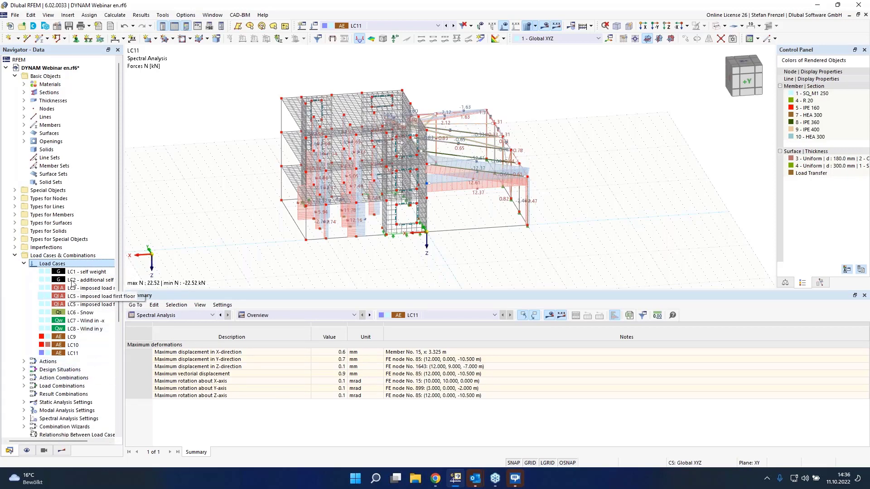
pyautogui.rightClick(67, 266)
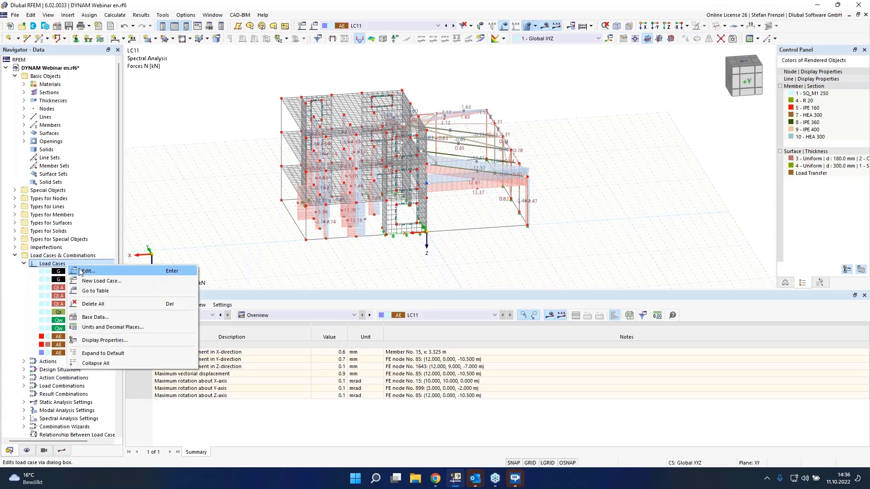
pyautogui.click(81, 272)
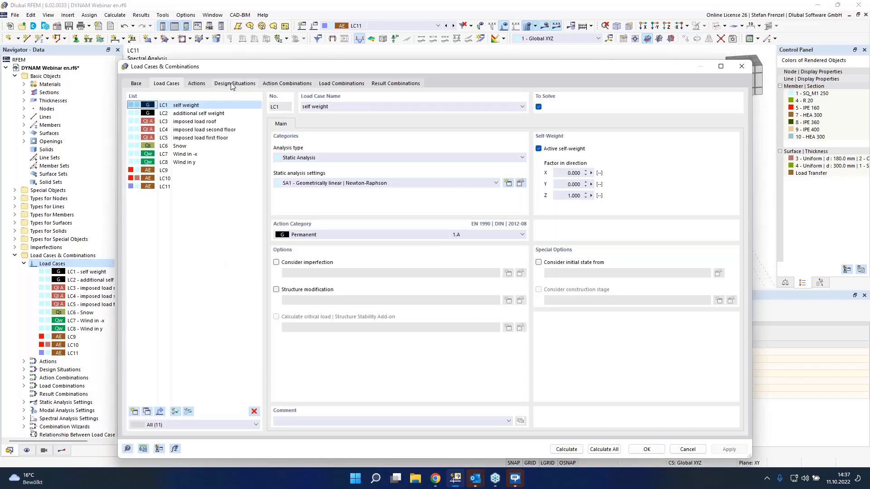
pyautogui.click(231, 85)
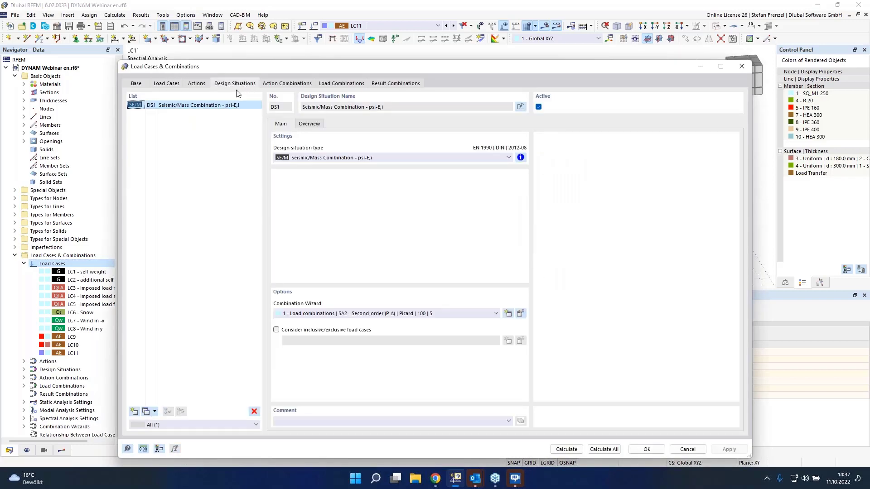
pyautogui.click(312, 158)
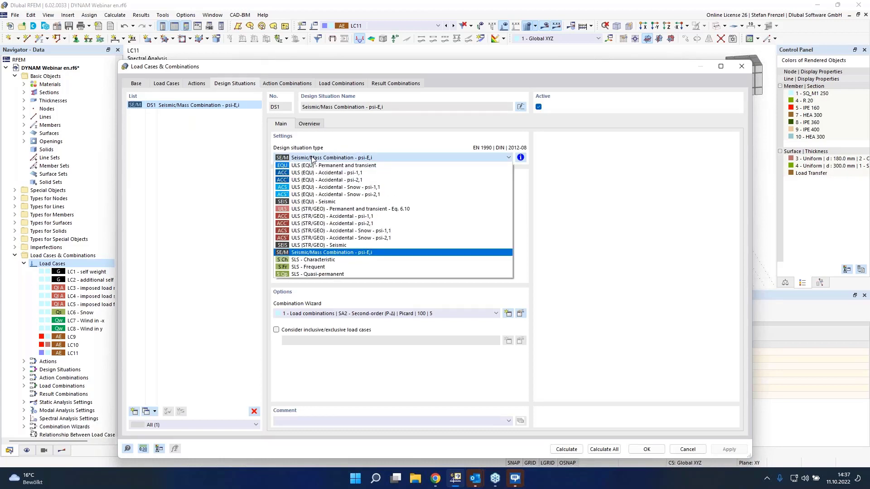
pyautogui.click(319, 245)
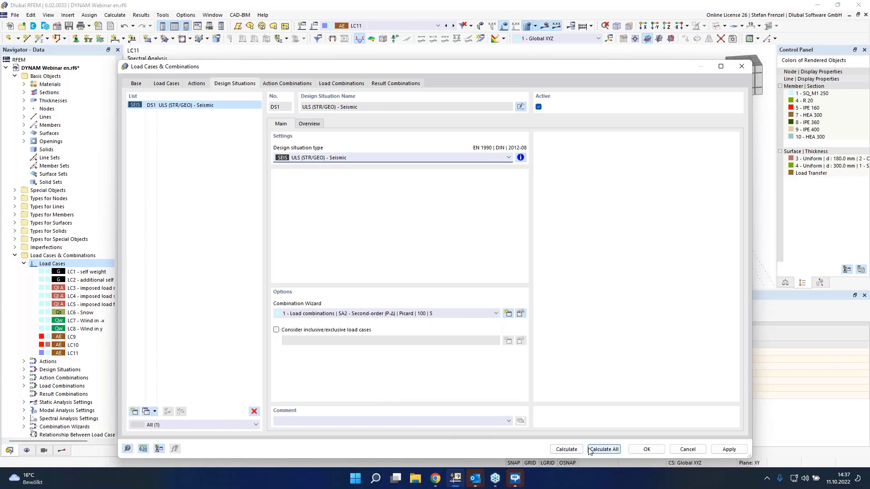
pyautogui.click(671, 450)
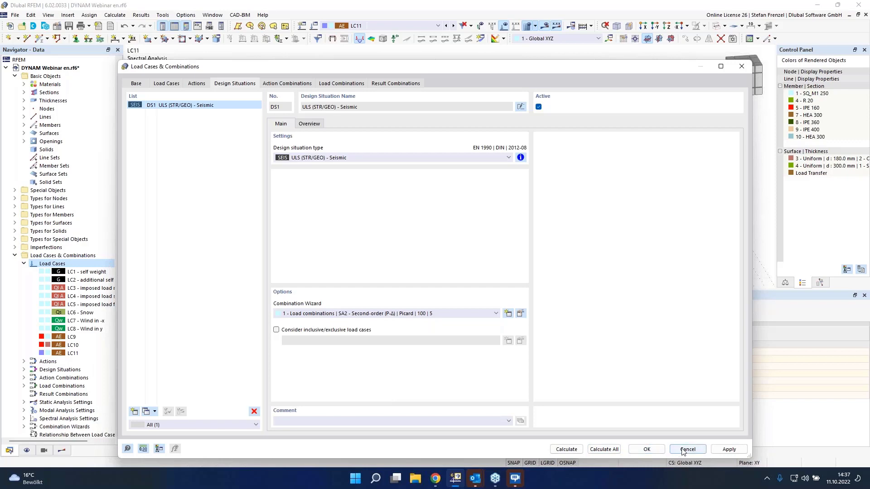
# Step: Add a new design situation of type ULS (STR/GEO) - Seismic and assign it the Result combinations wizard
pyautogui.rightClick(69, 263)
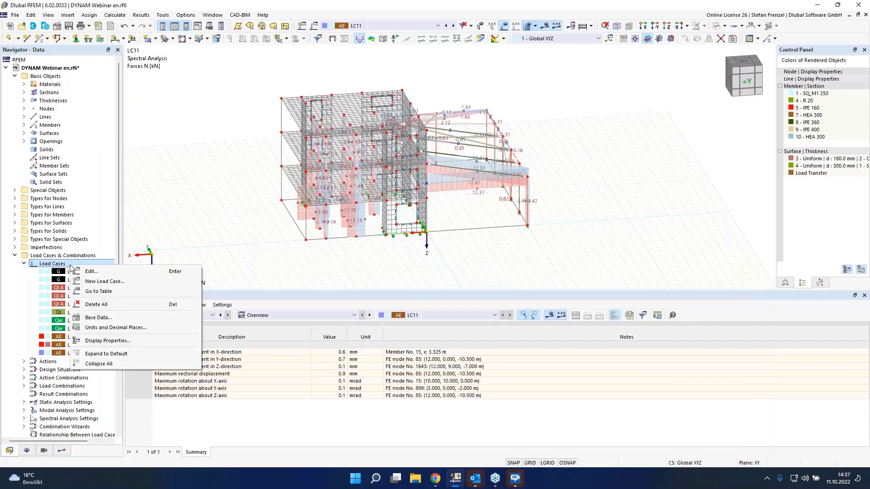
pyautogui.click(83, 271)
pyautogui.click(235, 84)
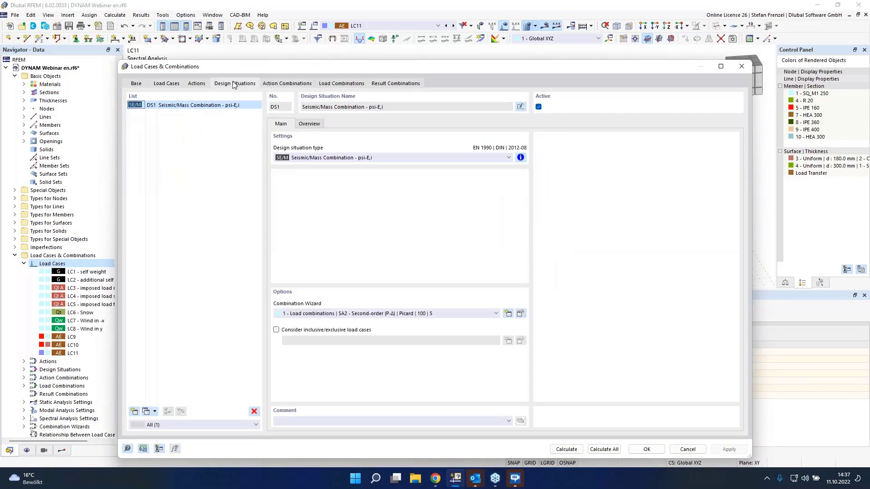
pyautogui.click(134, 412)
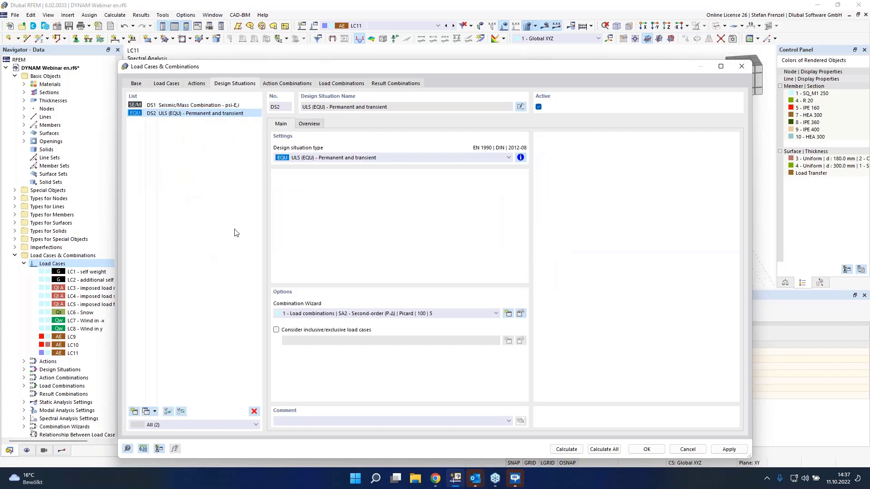
pyautogui.click(354, 157)
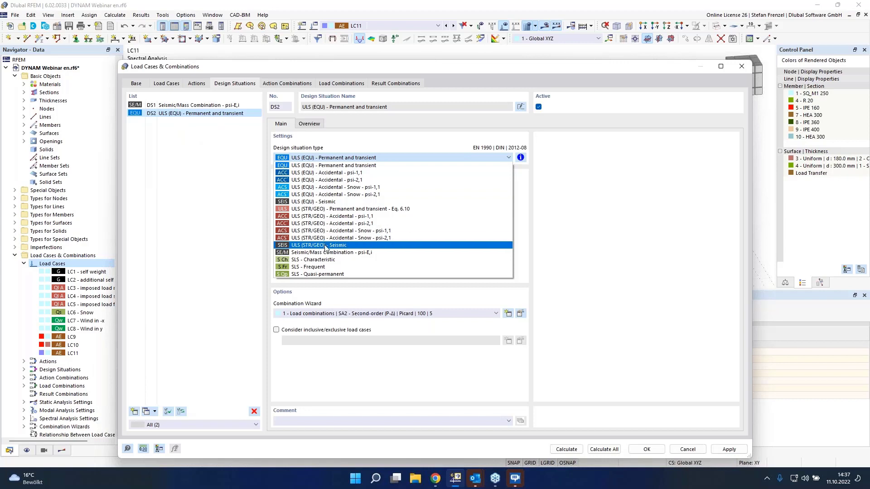
pyautogui.click(325, 245)
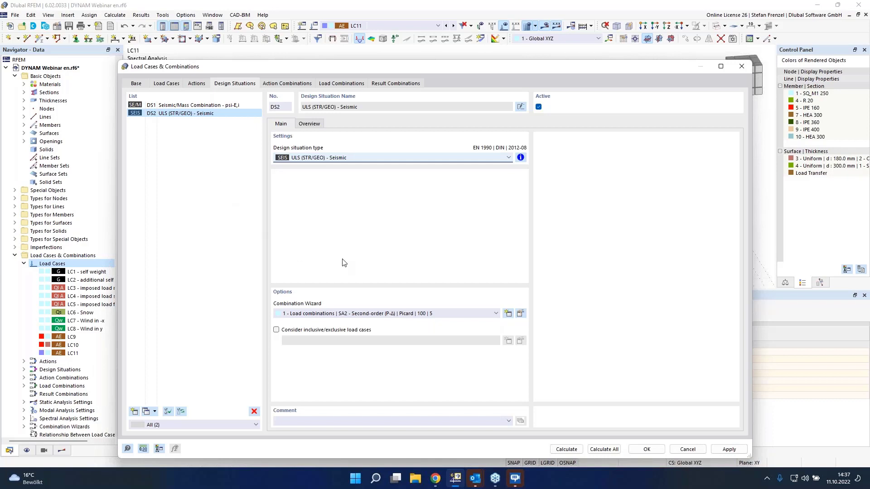
pyautogui.click(417, 314)
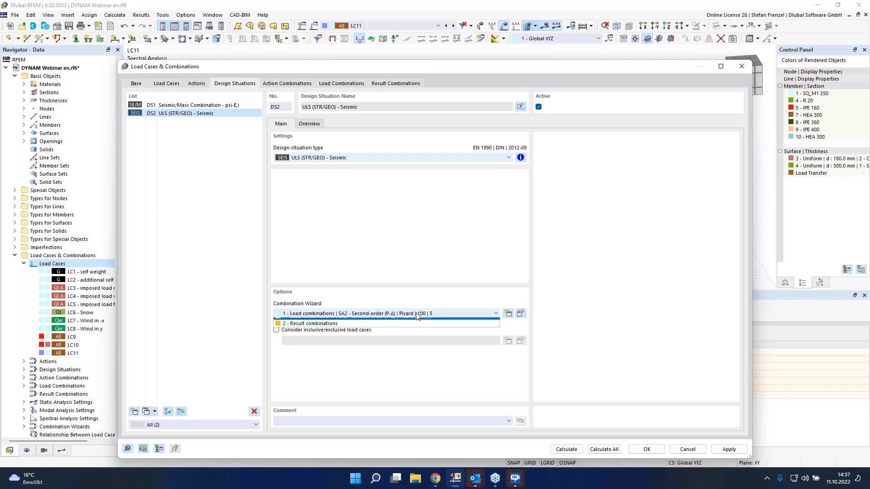
pyautogui.click(397, 335)
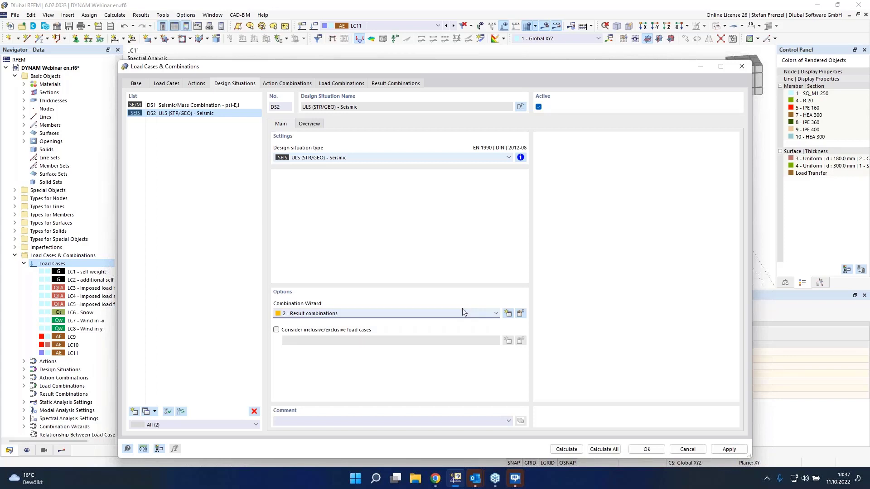
# Step: Review the load cases assigned to result combination RC1 and the sub-result options available for LC11
pyautogui.click(374, 84)
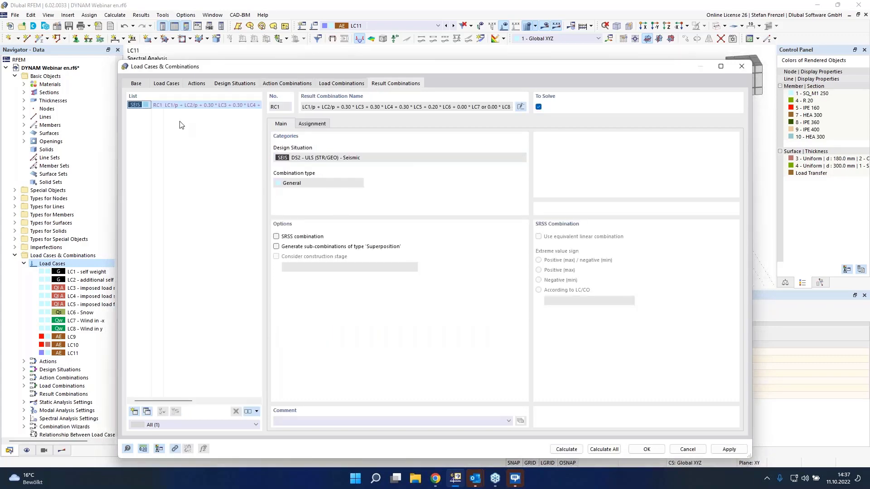
pyautogui.click(317, 124)
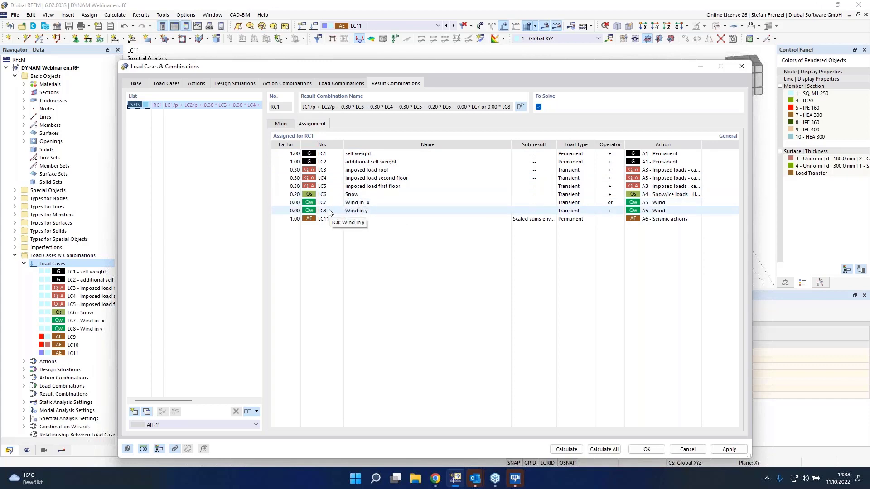
pyautogui.click(534, 220)
pyautogui.click(553, 219)
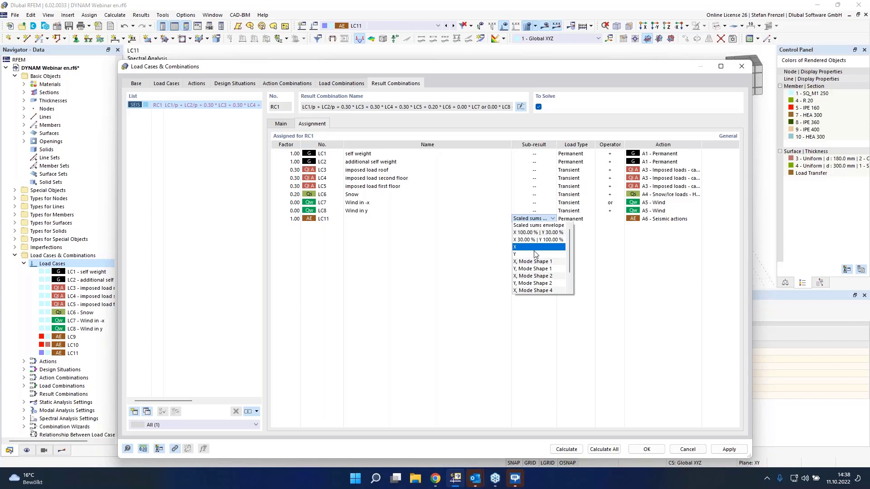
pyautogui.click(477, 246)
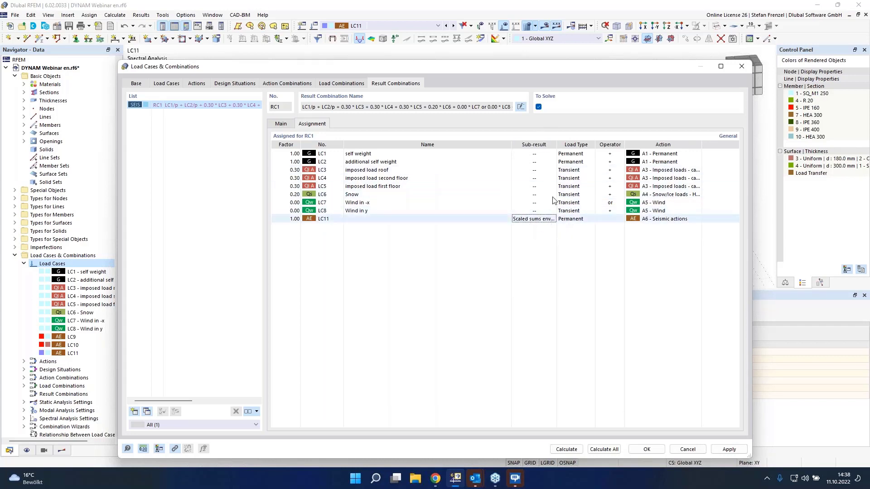
# Step: Disable sub-results for result combinations in the base settings and check the load case assignment of RC1
pyautogui.click(137, 86)
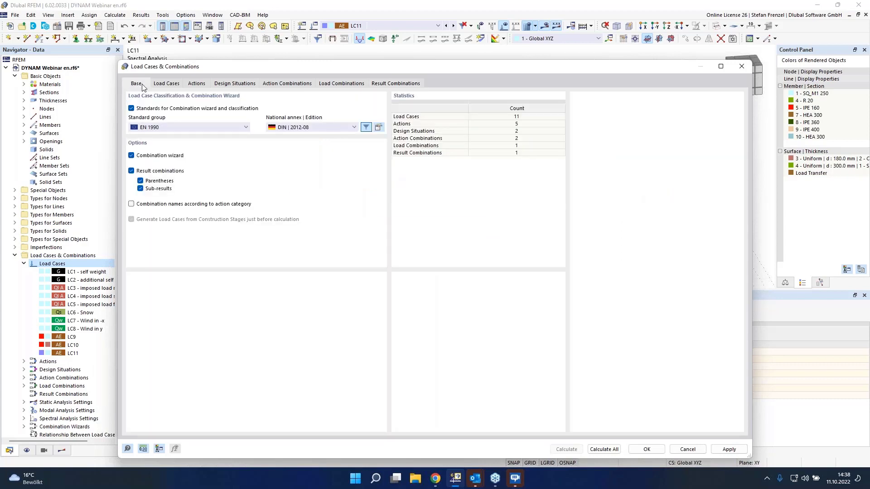
pyautogui.click(140, 189)
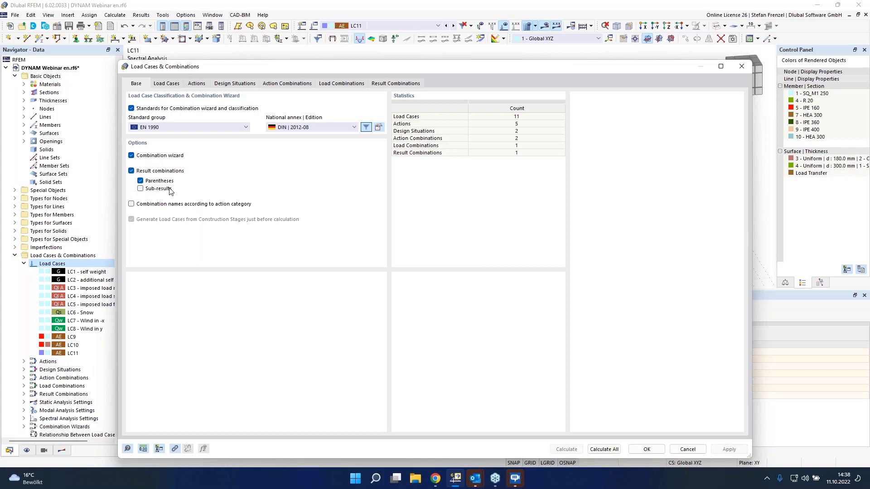
pyautogui.click(394, 84)
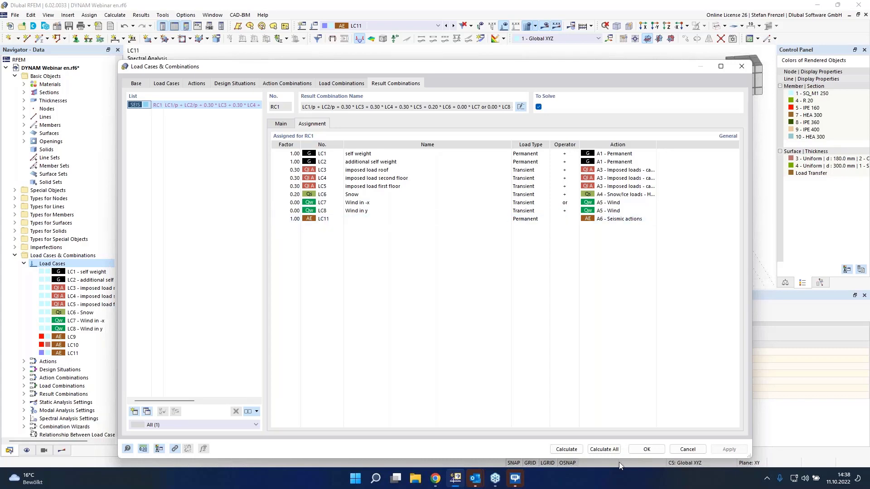
# Step: Calculate all load cases and combinations and display the results of result combination RC1
pyautogui.click(601, 449)
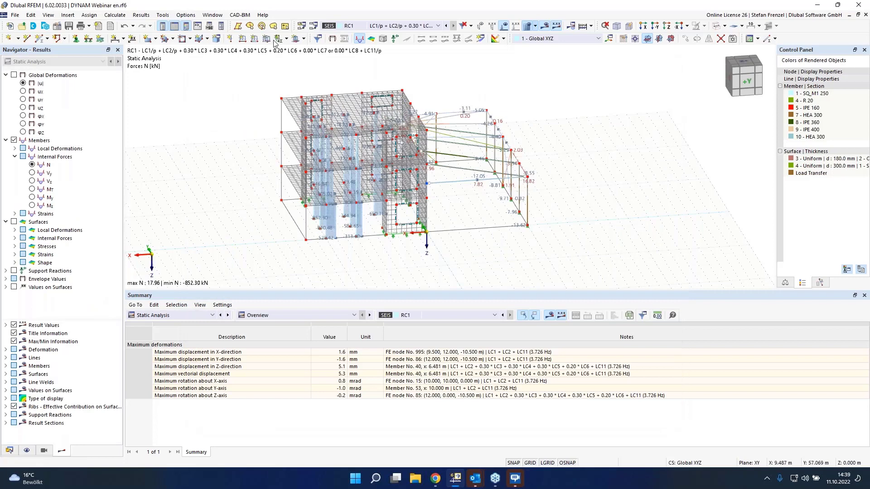
pyautogui.click(399, 25)
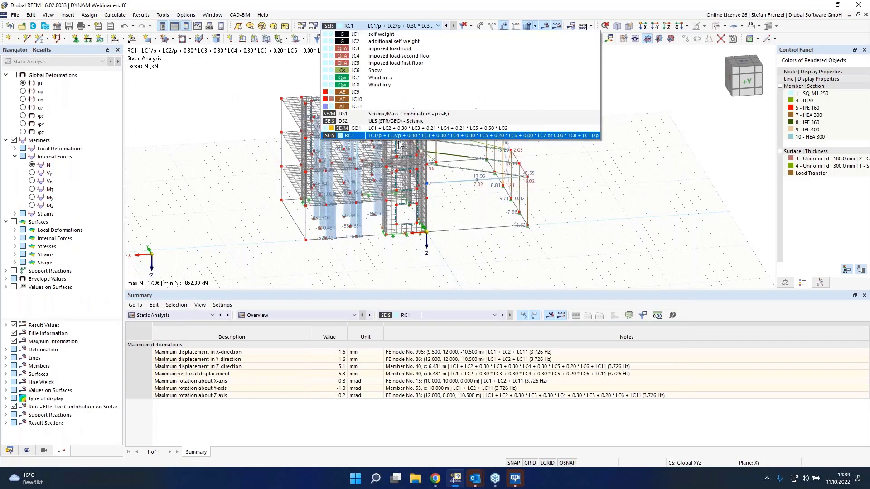
pyautogui.click(399, 136)
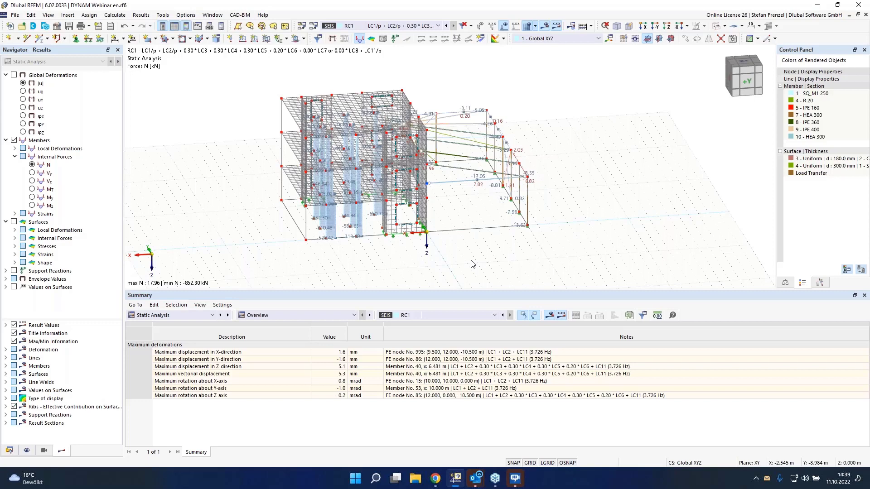
# Step: Add a third design situation of type ULS (STR/GEO) - Permanent and transient - Eq. 6.10
pyautogui.click(10, 451)
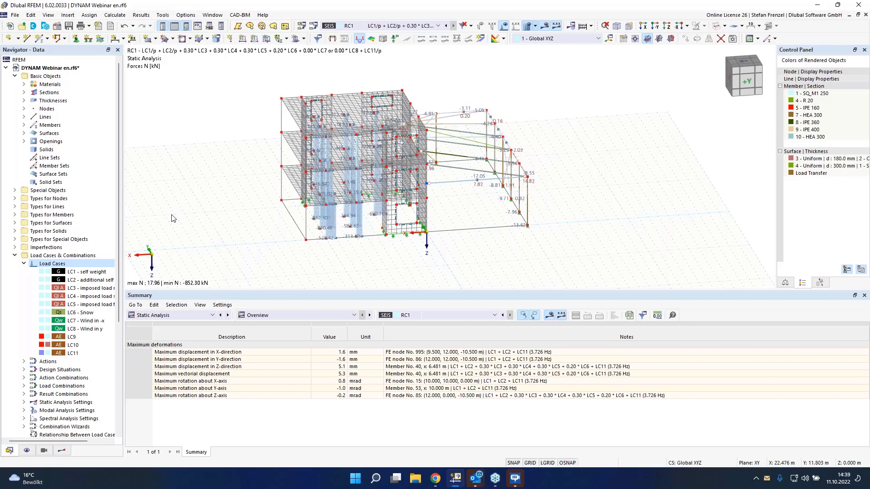
pyautogui.rightClick(68, 264)
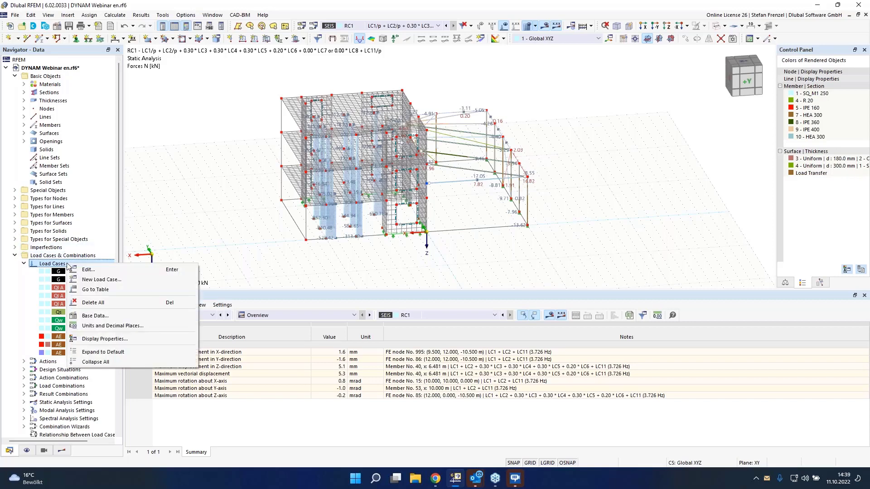
pyautogui.click(83, 270)
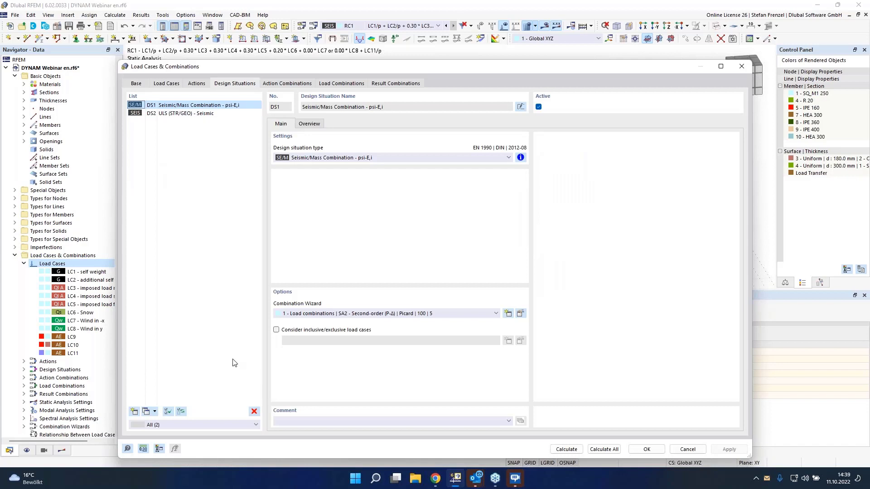
pyautogui.click(135, 412)
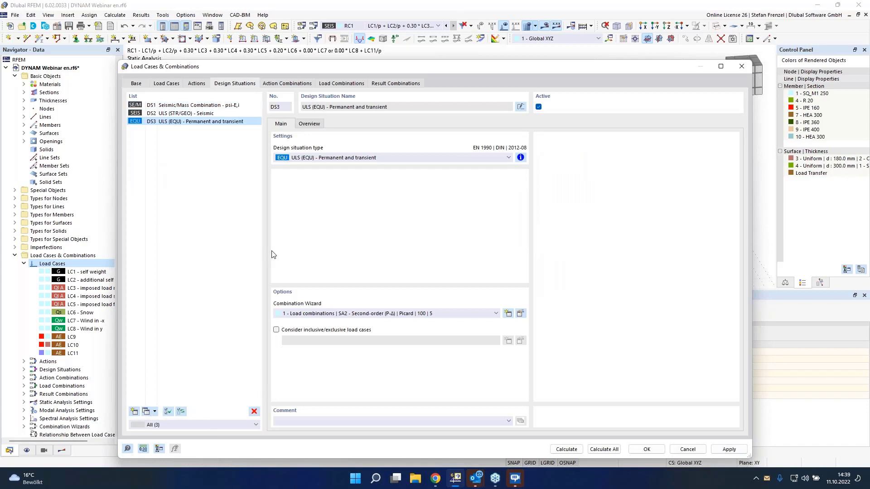
pyautogui.click(318, 158)
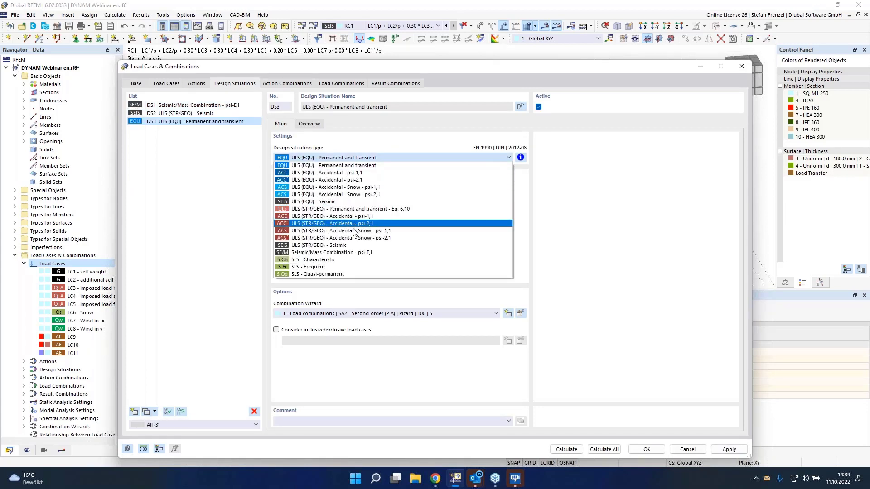
pyautogui.click(352, 209)
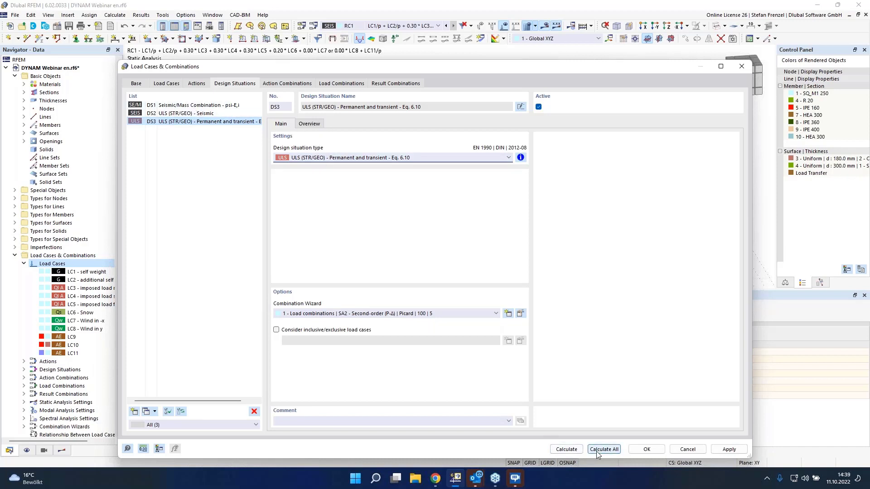
# Step: Generate the load and result combinations for the design situations and calculate all of them
pyautogui.click(286, 84)
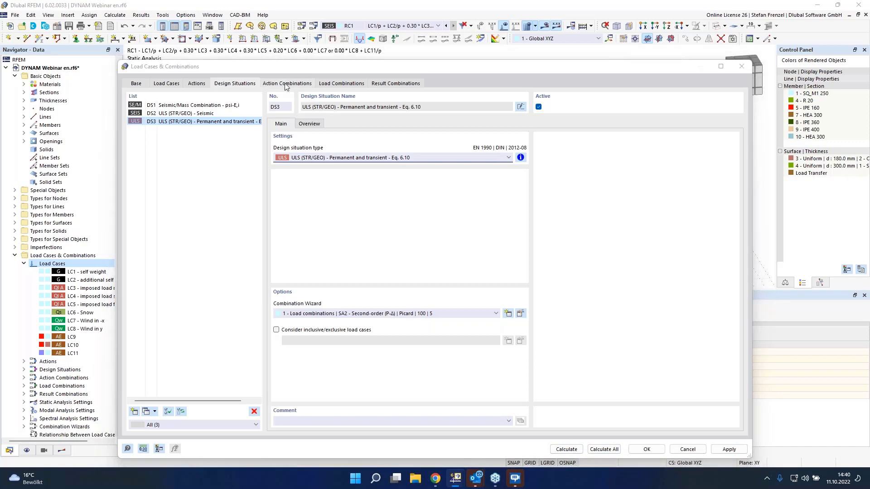
pyautogui.click(341, 84)
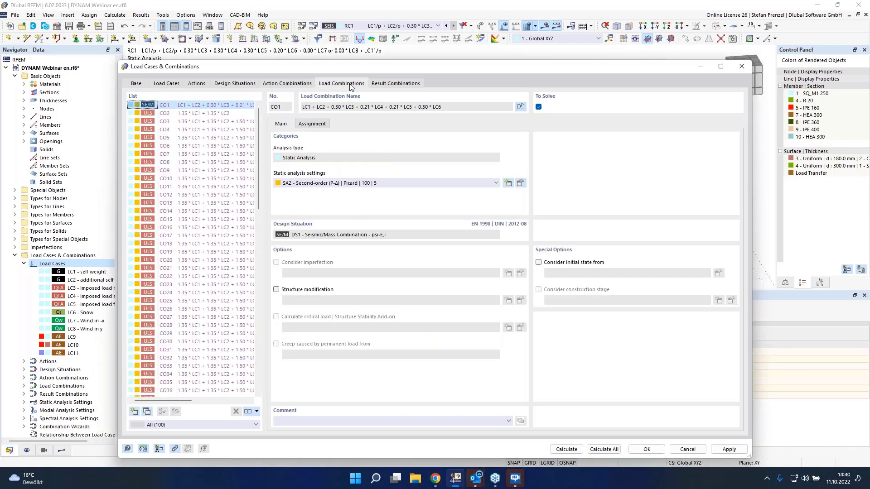
pyautogui.click(395, 83)
pyautogui.click(596, 450)
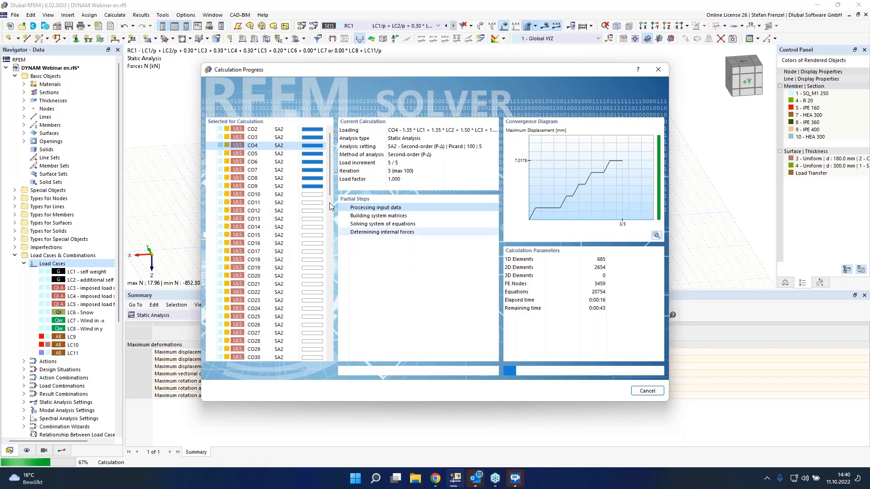
pyautogui.scroll(-15, 329, 183)
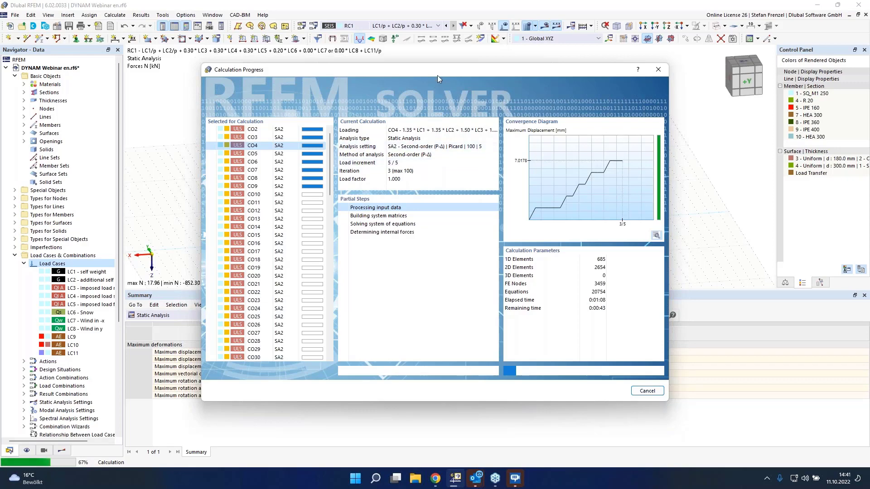
pyautogui.moveTo(437, 75); pyautogui.dragTo(461, 231)
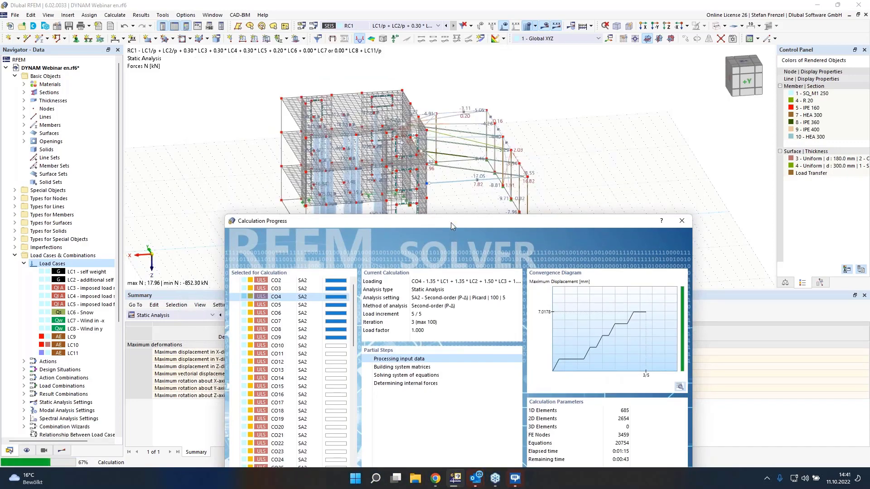
pyautogui.moveTo(452, 223); pyautogui.dragTo(436, 54)
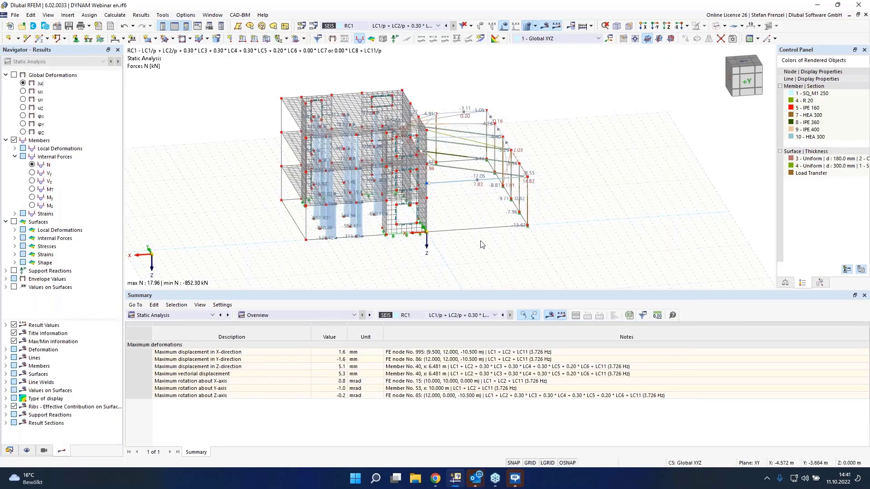
# Step: Display the member axial force results of design situation DS3 and examine them on the steel frame and building columns
pyautogui.moveTo(575, 130); pyautogui.dragTo(362, 135, button='middle')
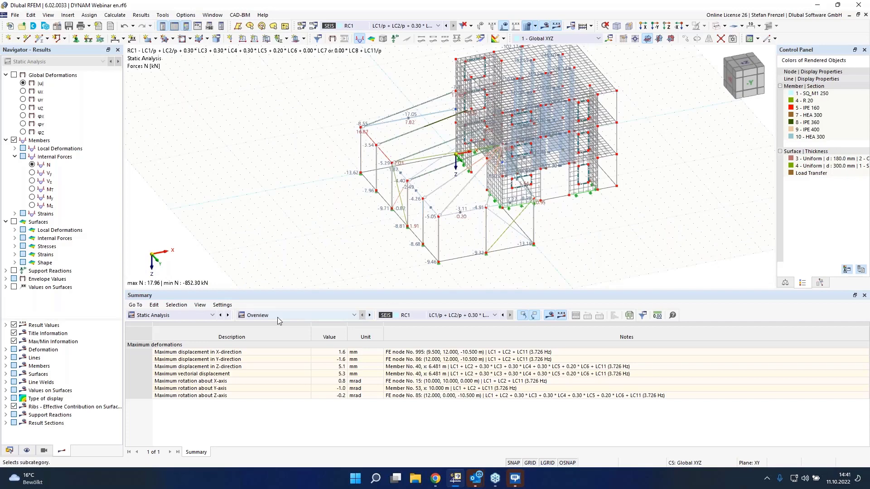
pyautogui.scroll(-1, 363, 142)
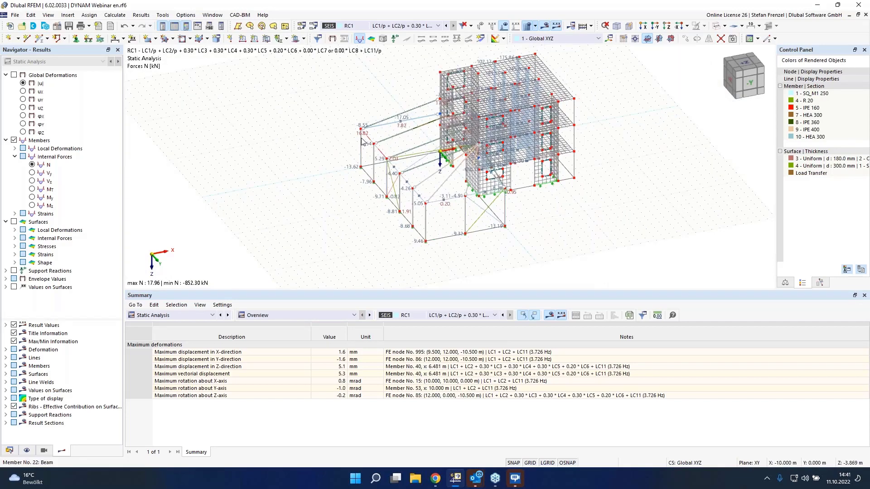
pyautogui.moveTo(622, 71); pyautogui.dragTo(497, 108, button='middle')
pyautogui.click(495, 315)
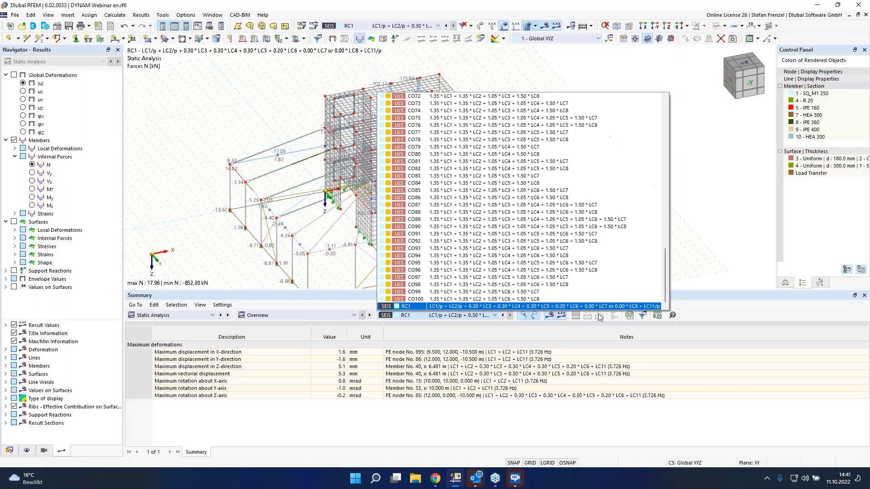
pyautogui.moveTo(665, 288); pyautogui.dragTo(668, 129)
pyautogui.click(517, 168)
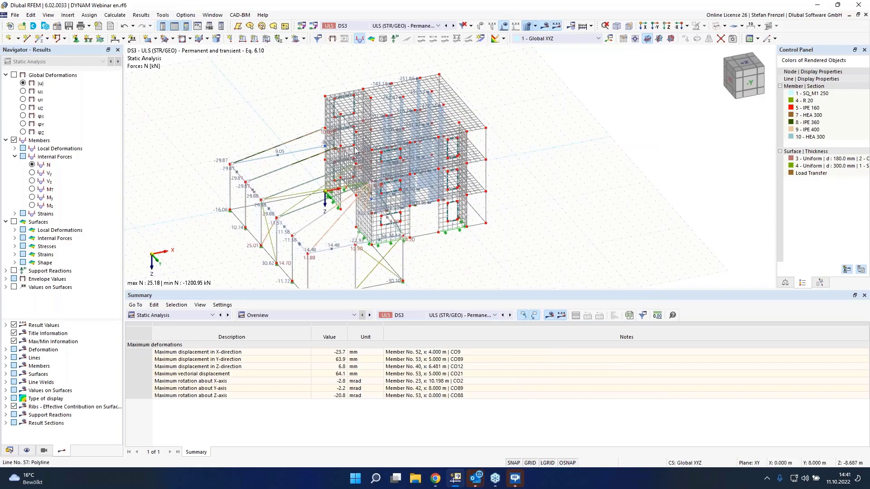
pyautogui.scroll(-1, 352, 146)
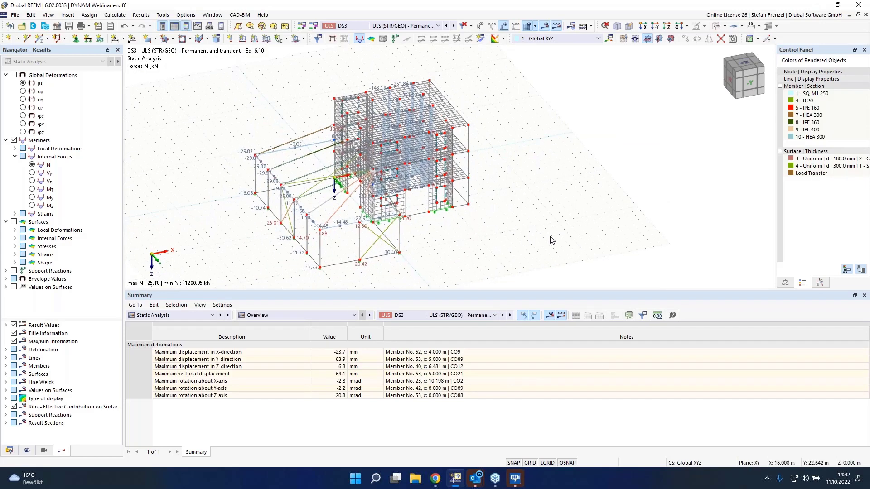
pyautogui.keyDown('ctrl'); pyautogui.moveTo(578, 204); pyautogui.dragTo(425, 210, button='middle'); pyautogui.keyUp('ctrl')
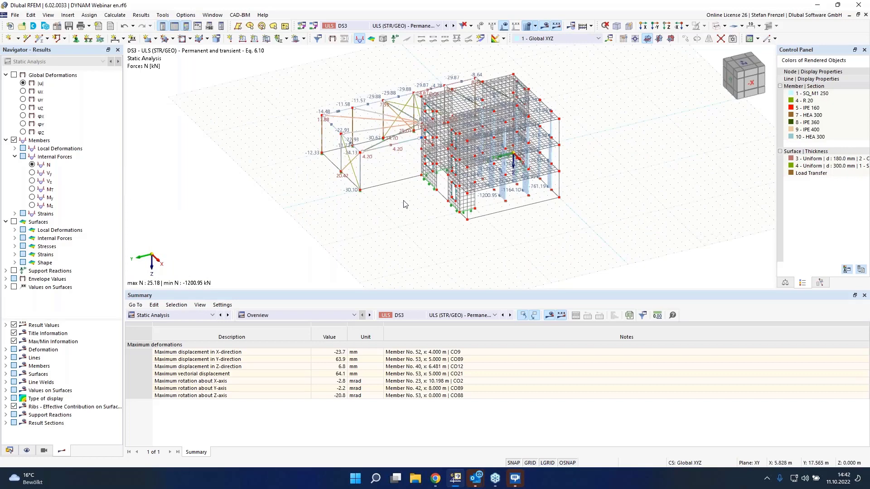
# Step: Review the member types available for a new member on the building's vertical corner lines, including Result Beam, without creating one
pyautogui.click(9, 450)
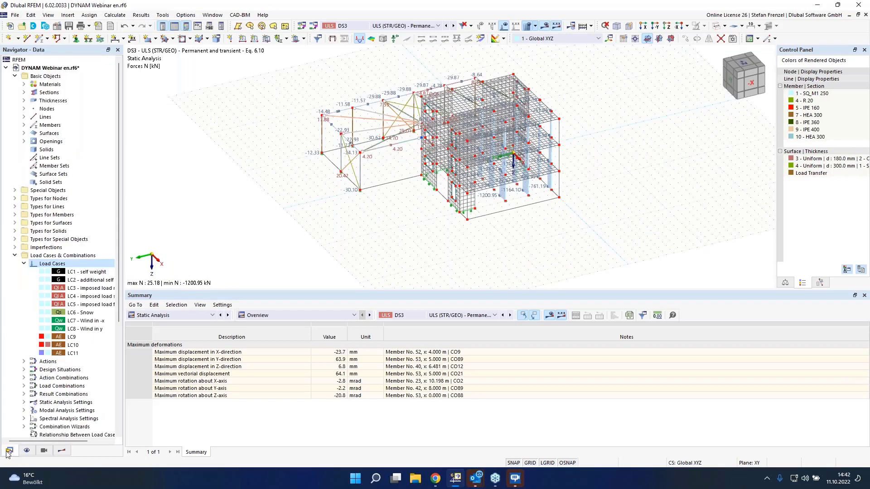
pyautogui.click(15, 255)
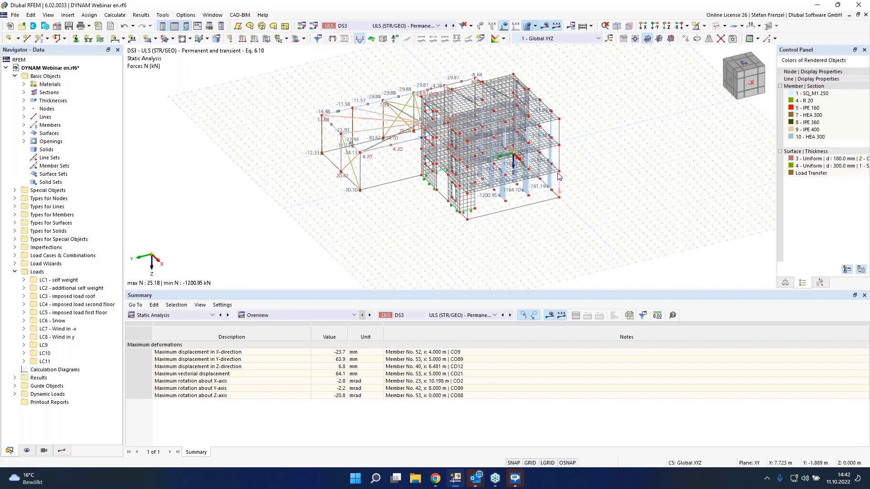
pyautogui.rightClick(560, 141)
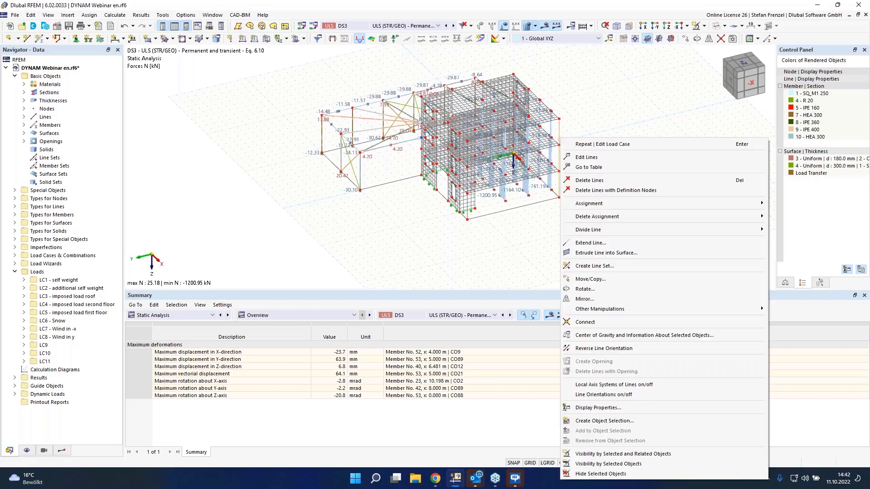
pyautogui.click(574, 154)
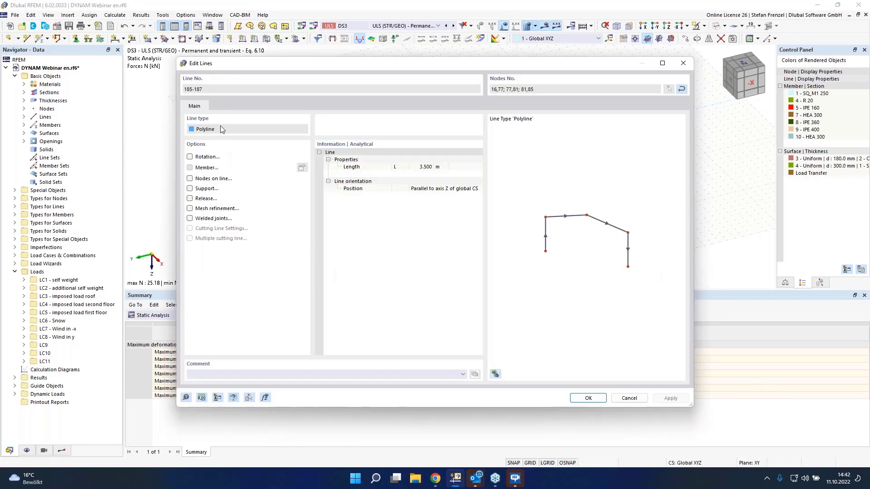
pyautogui.click(213, 114)
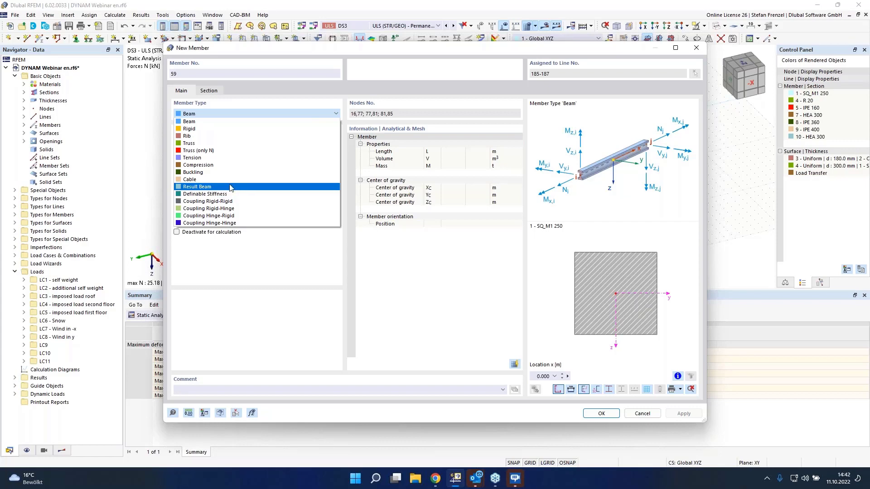
pyautogui.click(649, 418)
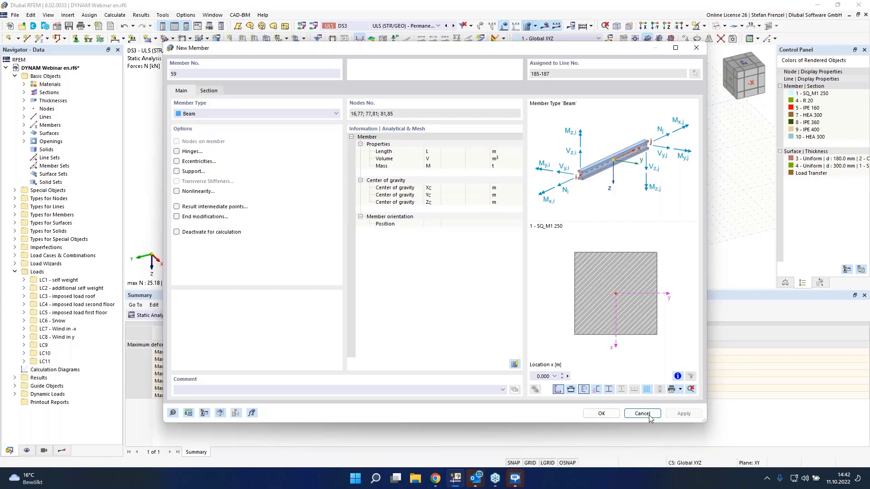
pyautogui.click(649, 417)
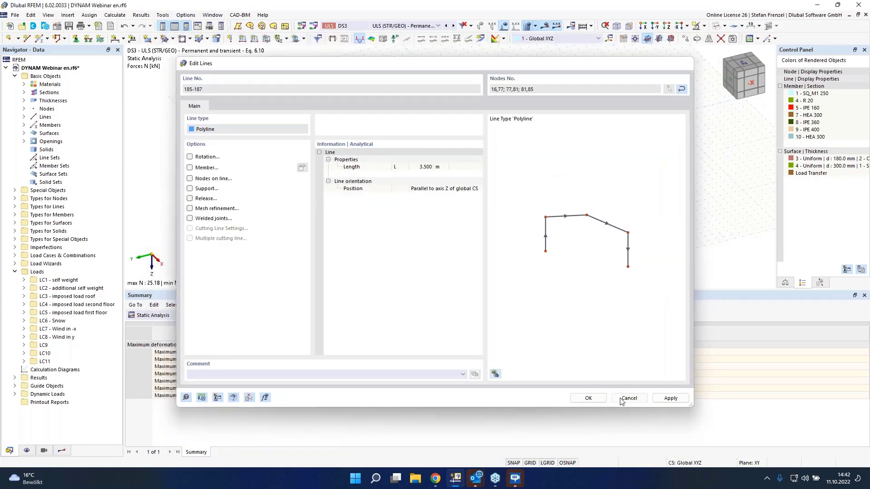
pyautogui.click(621, 399)
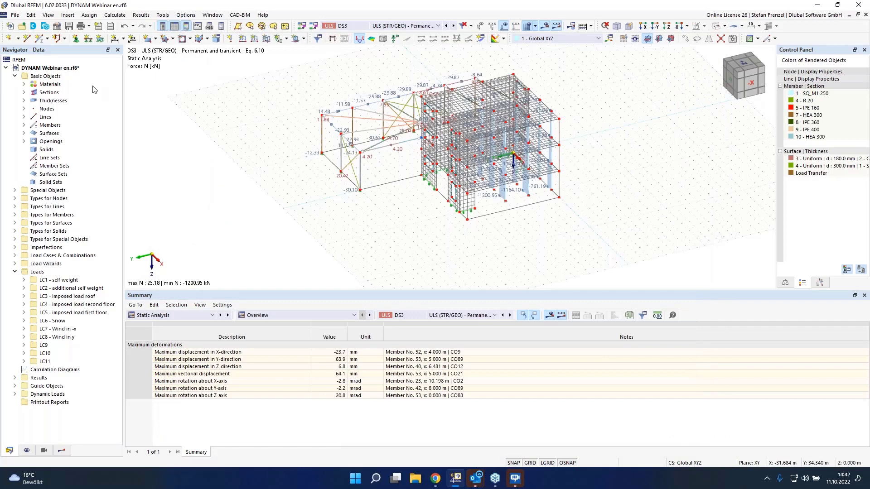
# Step: Activate the Building Model add-on in the model's base data
pyautogui.rightClick(52, 68)
pyautogui.click(67, 71)
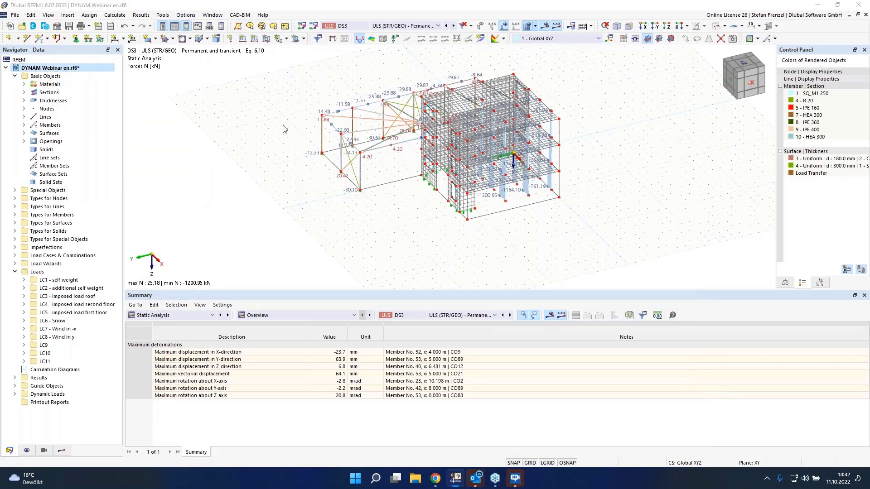
pyautogui.click(288, 62)
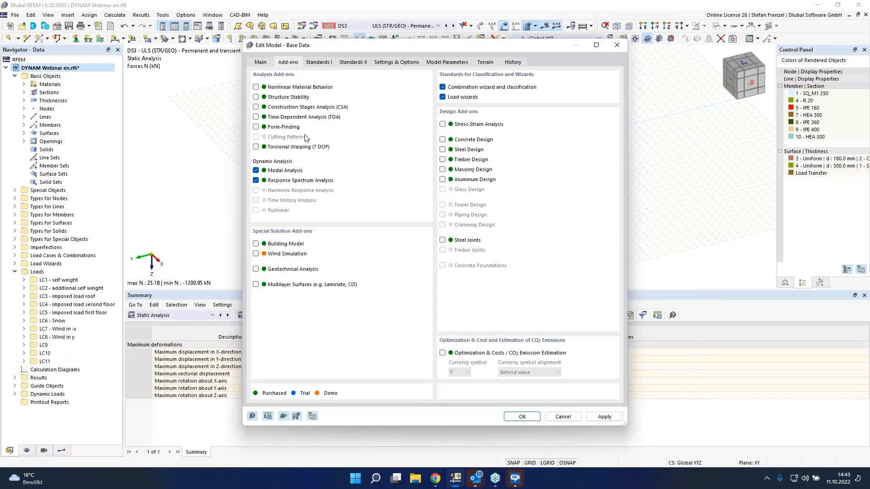
pyautogui.click(256, 244)
pyautogui.click(526, 418)
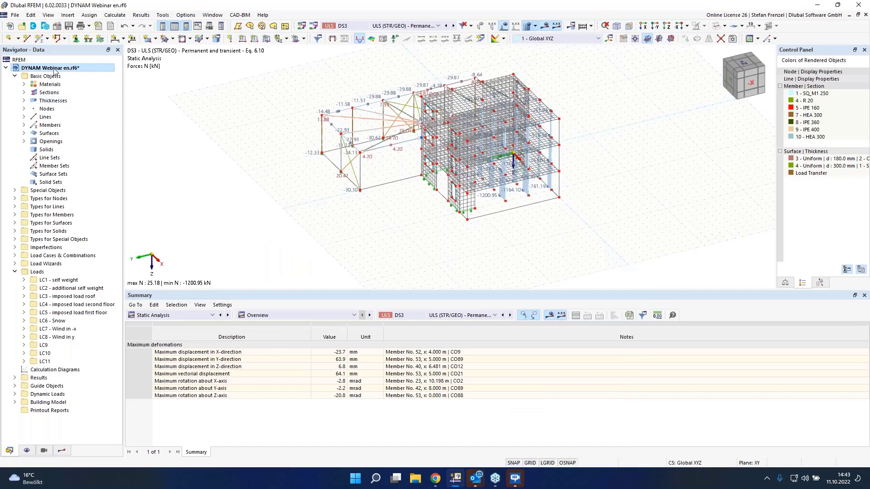
# Step: Start a new building story with the model preview shown and take its height of 3.500 m from two picked points on the building
pyautogui.doubleClick(59, 403)
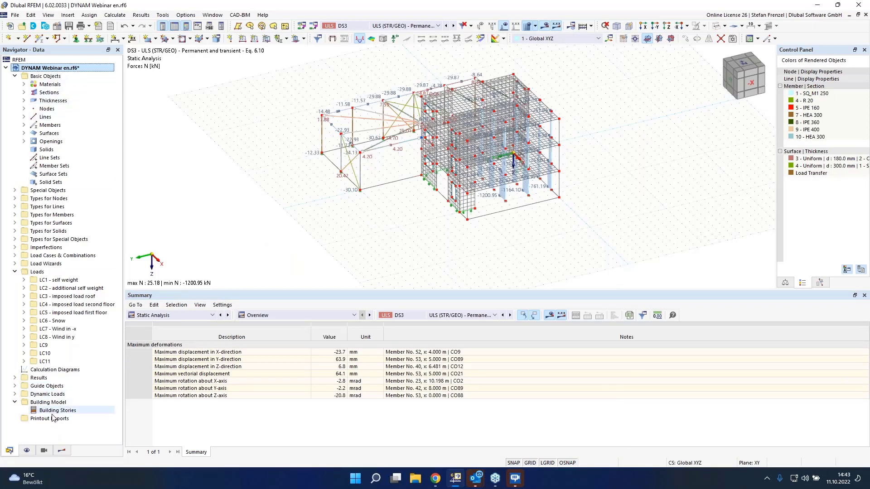
pyautogui.rightClick(65, 410)
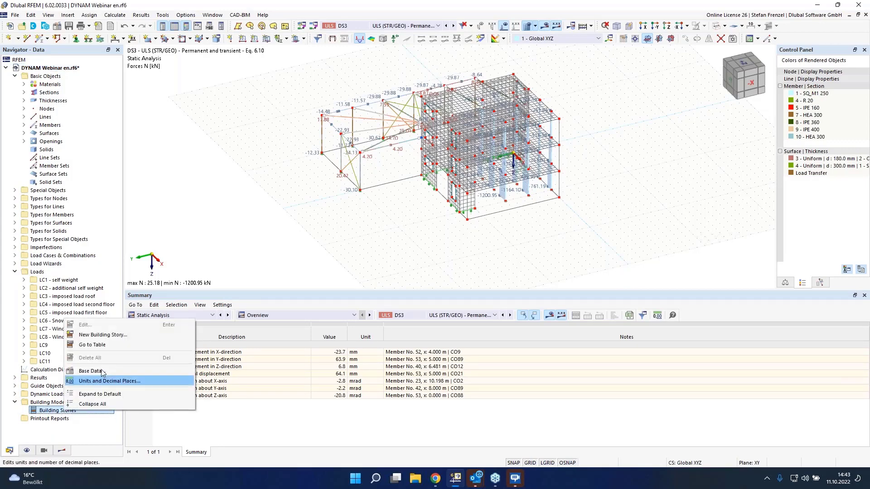
pyautogui.click(112, 338)
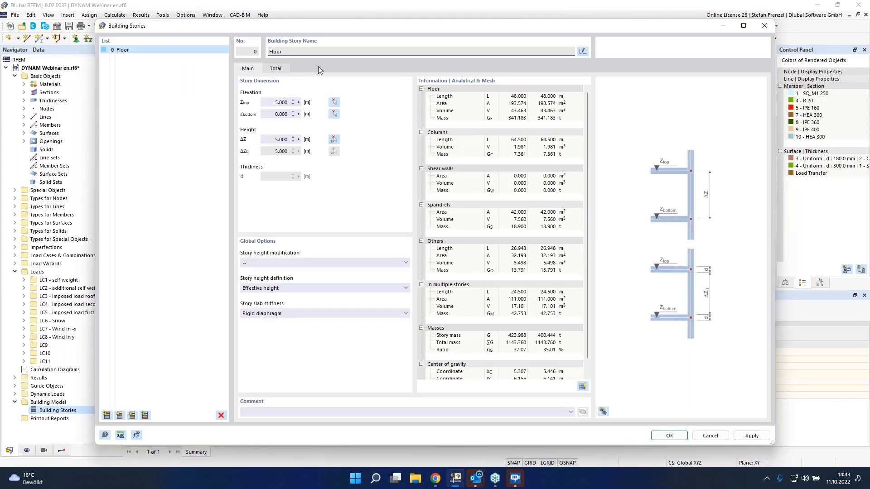
pyautogui.moveTo(307, 22); pyautogui.dragTo(280, 12)
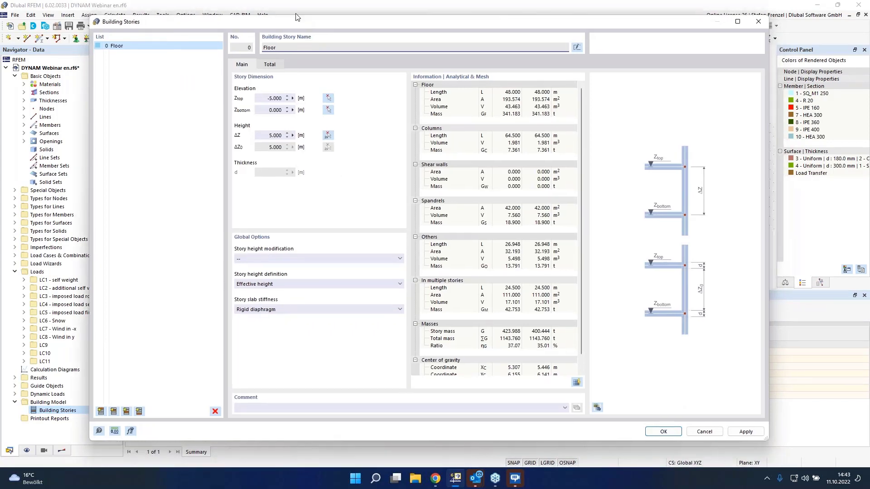
pyautogui.click(577, 401)
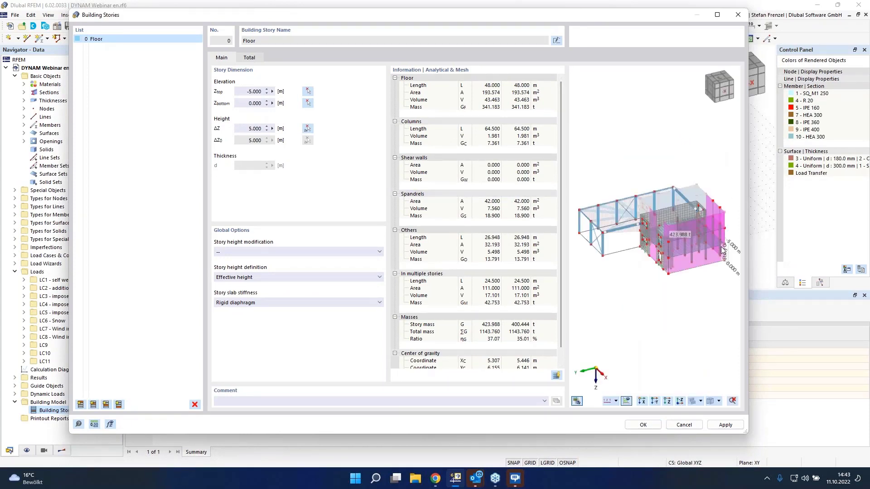
pyautogui.scroll(2, 723, 253)
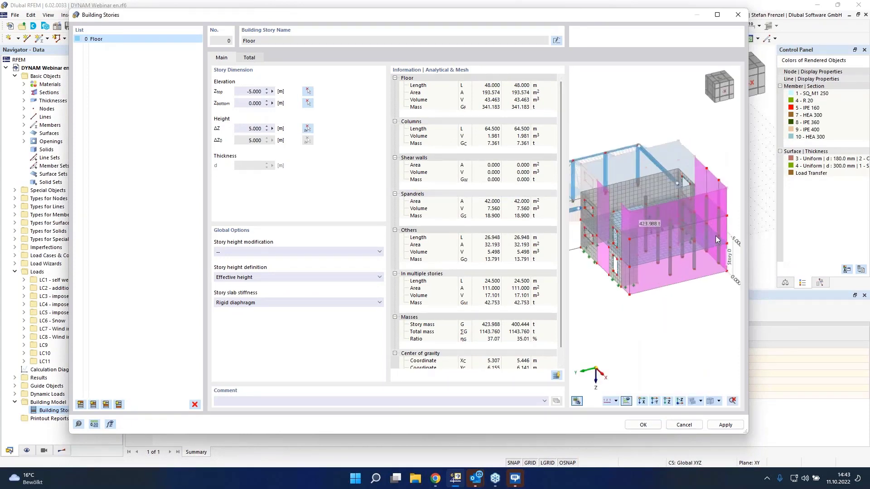
pyautogui.click(308, 130)
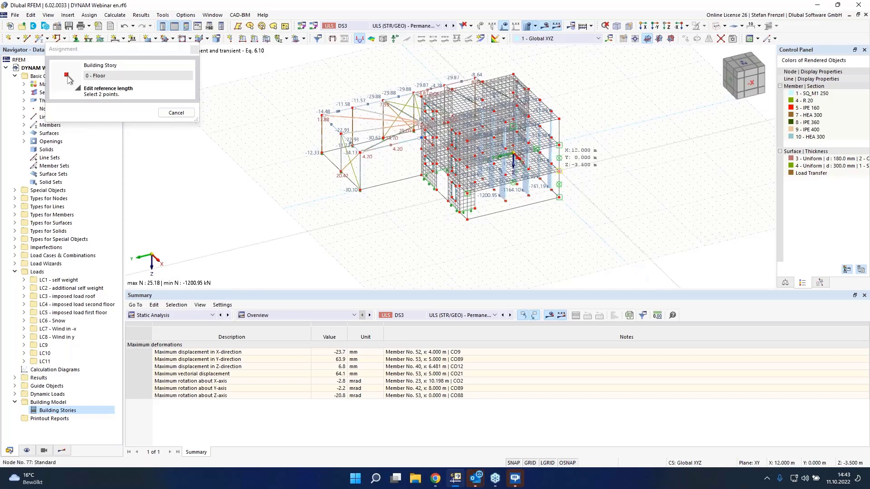
pyautogui.click(513, 155)
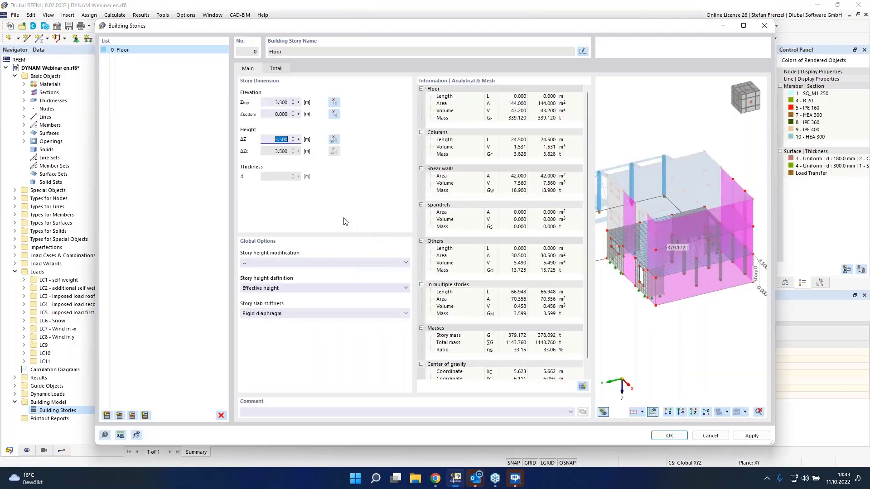
# Step: Set the story slab stiffness to none instead of rigid diaphragm, add two higher building stories above it, and accept the stories
pyautogui.click(299, 313)
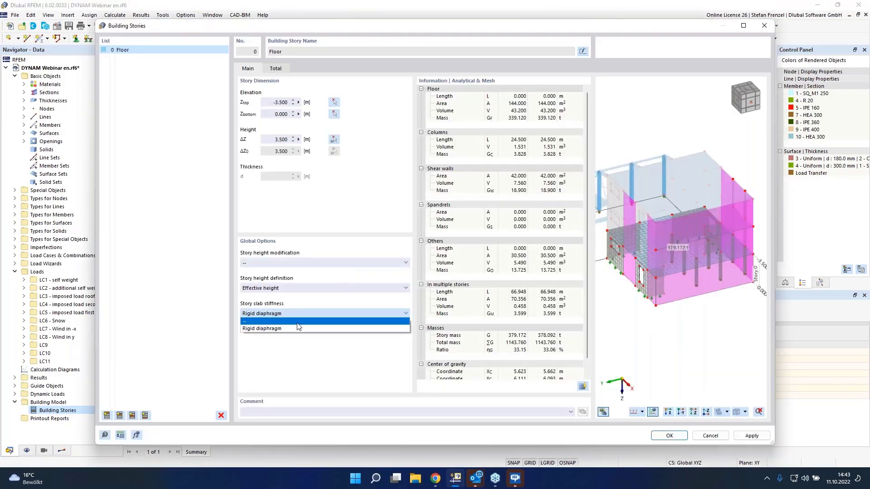
pyautogui.click(297, 321)
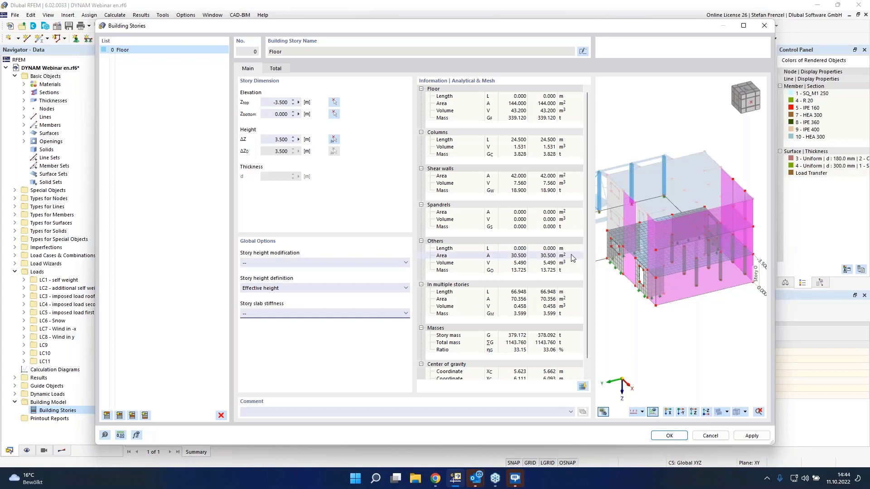
pyautogui.click(120, 416)
pyautogui.click(120, 416)
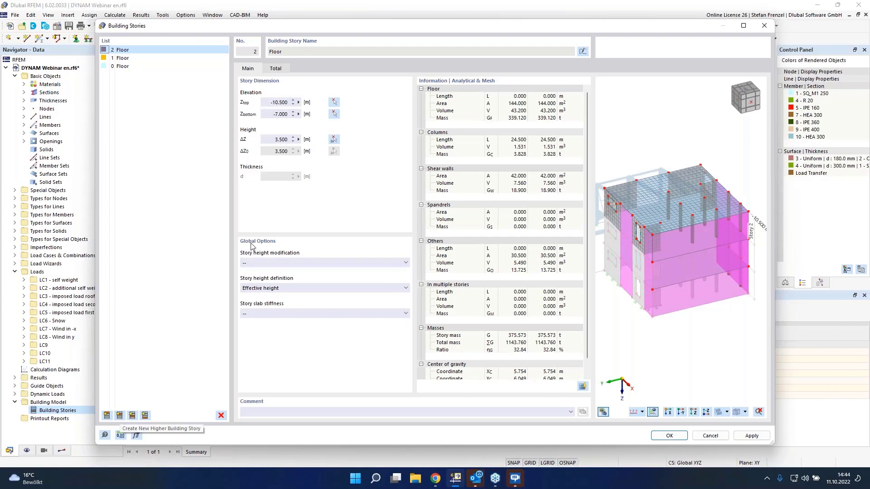
pyautogui.doubleClick(273, 140)
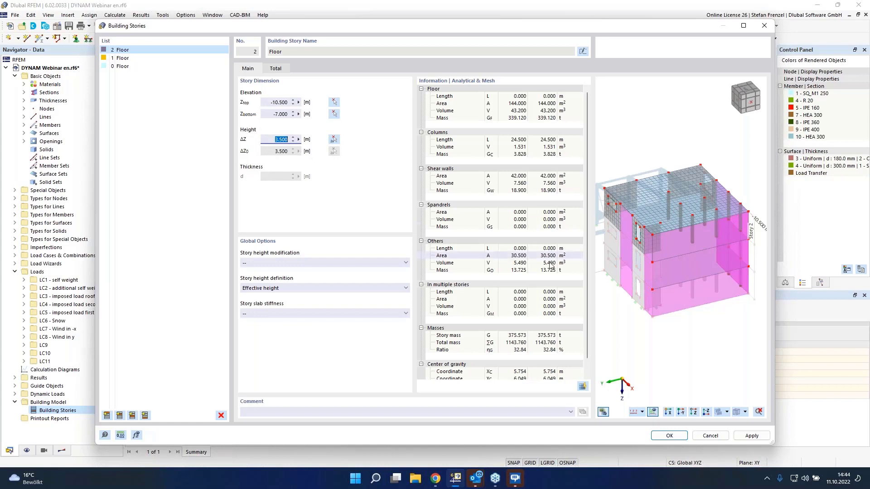
pyautogui.click(678, 434)
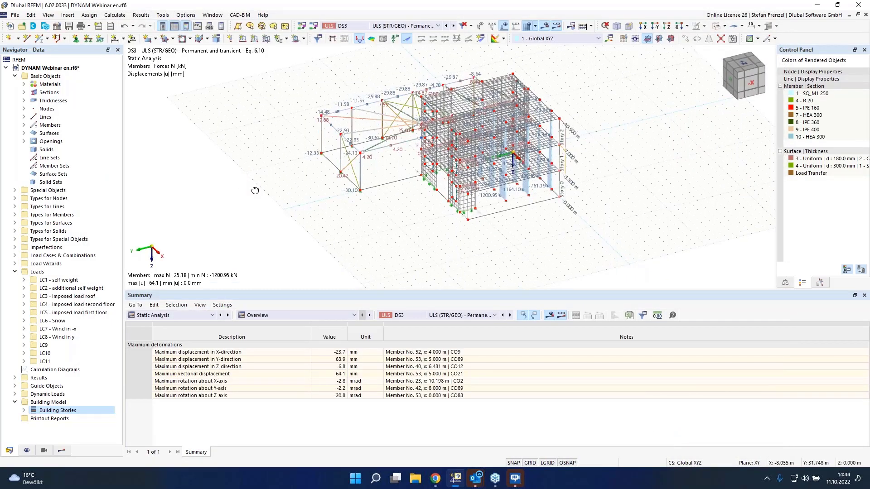
# Step: Show the static analysis results by stories in the results table
pyautogui.keyDown('ctrl'); pyautogui.moveTo(255, 190); pyautogui.dragTo(533, 230, button='middle'); pyautogui.keyUp('ctrl')
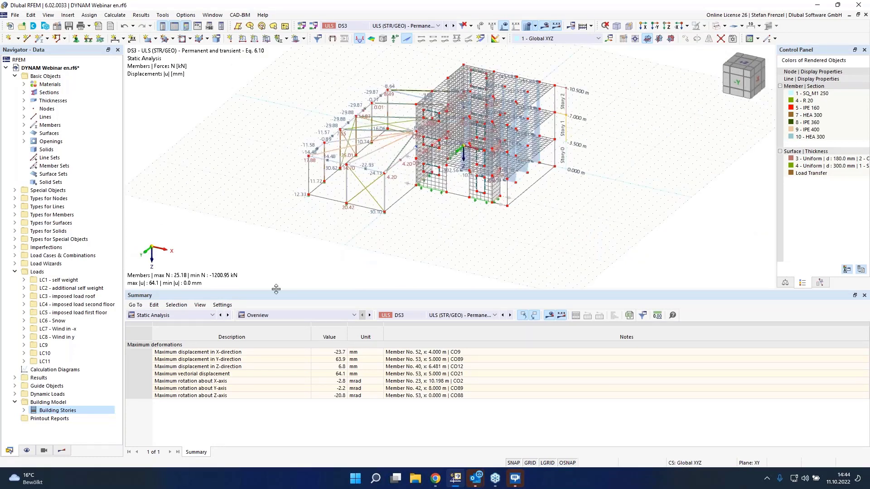
pyautogui.click(212, 316)
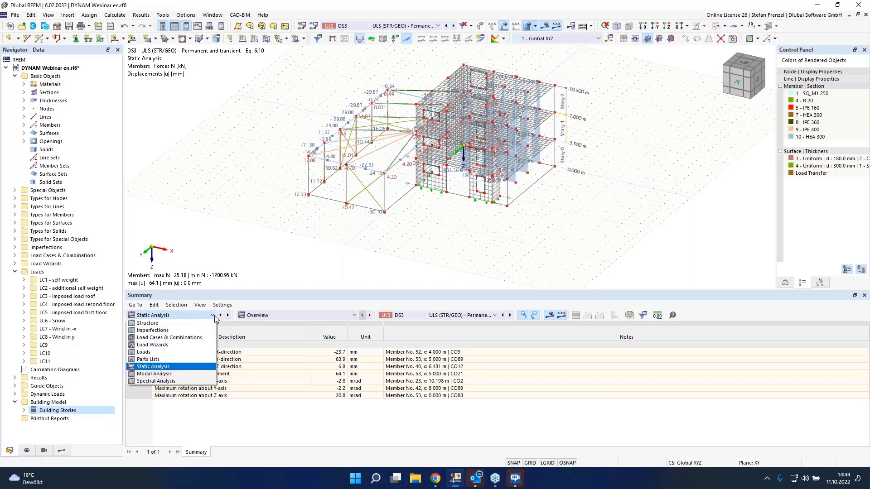
pyautogui.click(215, 318)
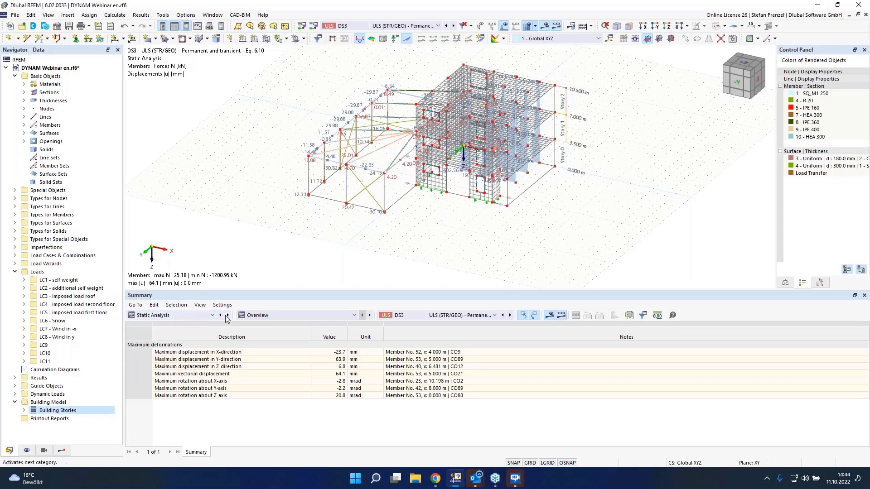
pyautogui.click(248, 317)
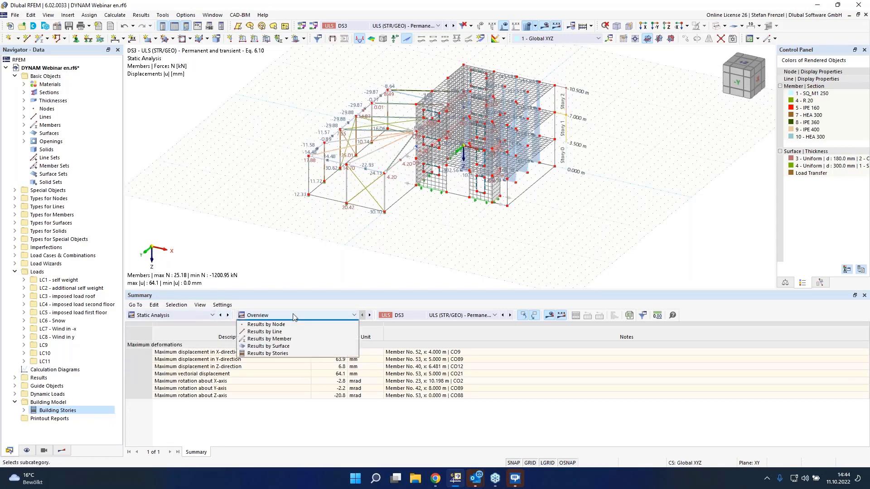
pyautogui.click(285, 360)
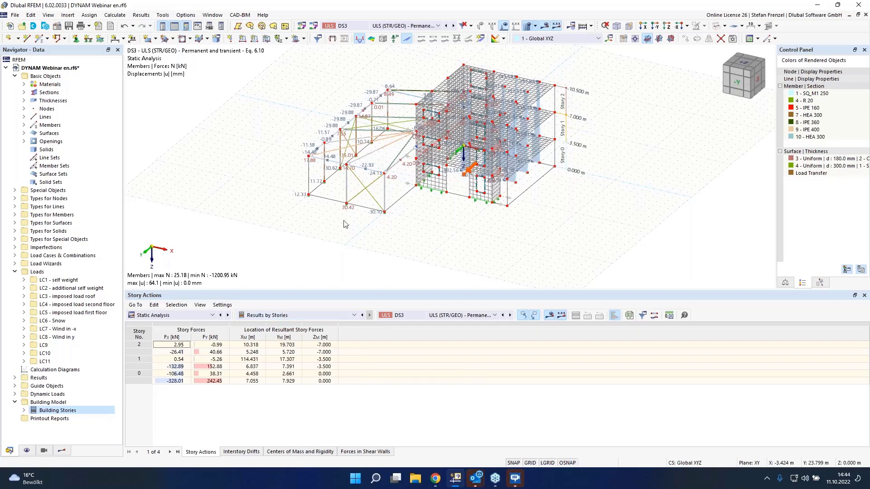
# Step: Examine the story forces in X and Y of story 0 for design situation DS3
pyautogui.click(450, 317)
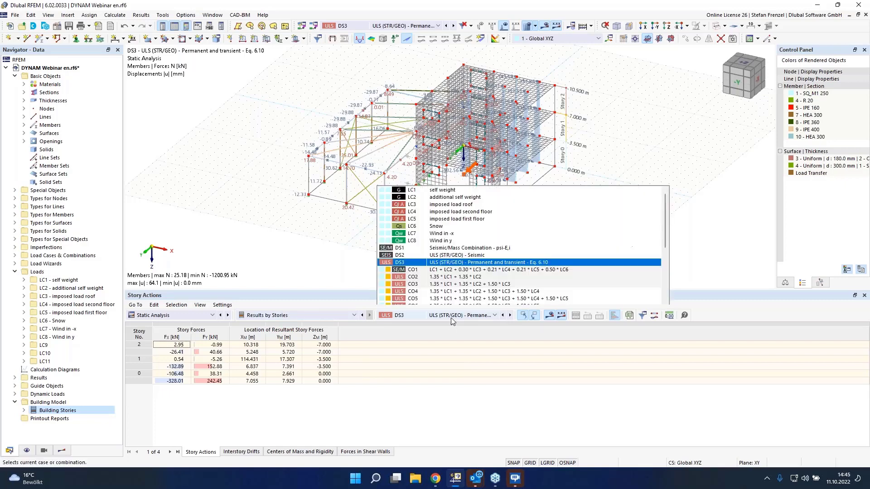
pyautogui.click(465, 169)
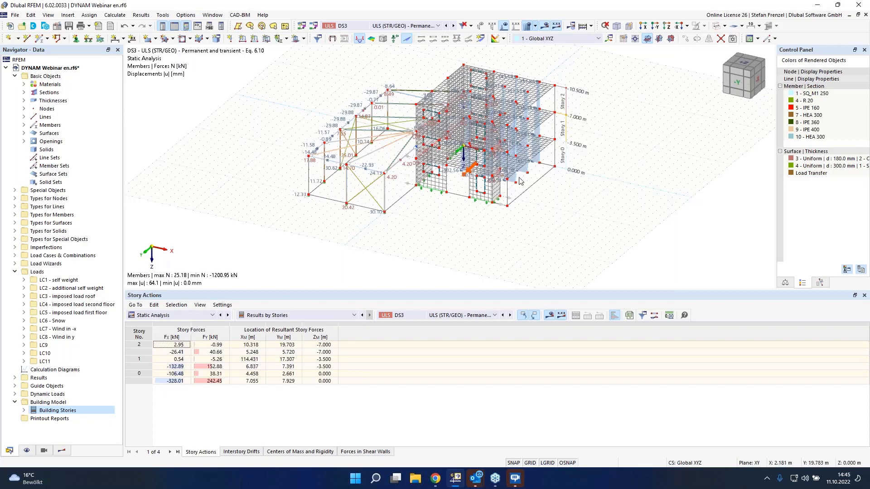
pyautogui.scroll(-1, 605, 225)
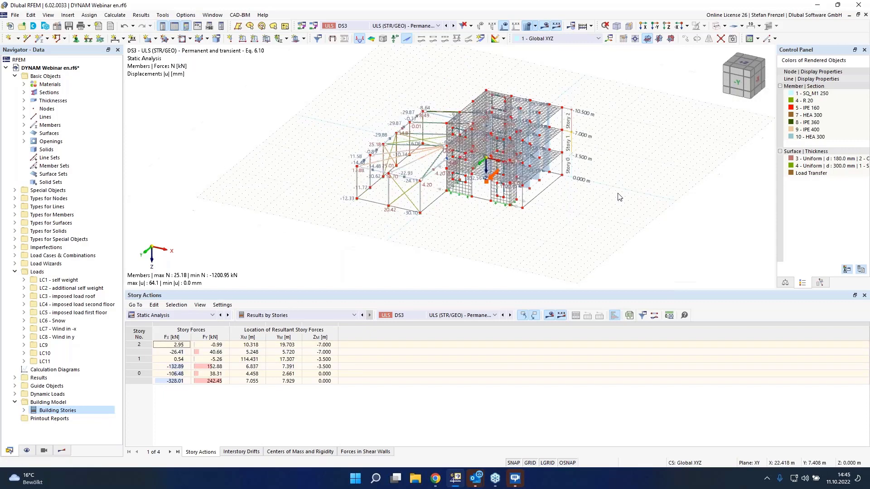
pyautogui.scroll(2, 618, 196)
pyautogui.click(176, 381)
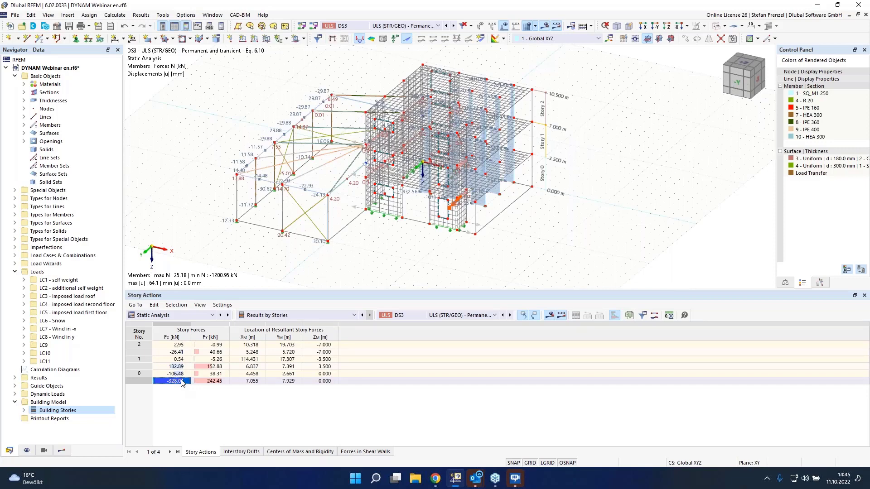
pyautogui.click(215, 382)
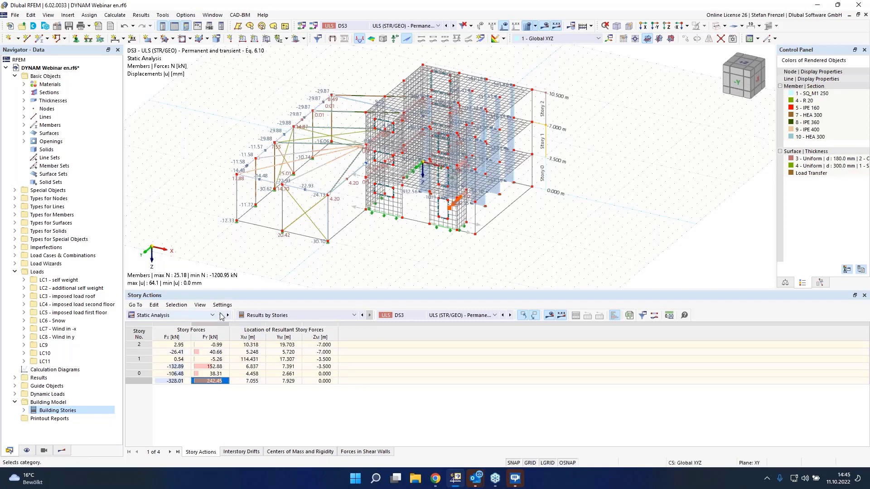
# Step: Switch the results to design situation DS2 (Seismic) and compare the story forces in X and Y of story 0
pyautogui.click(404, 316)
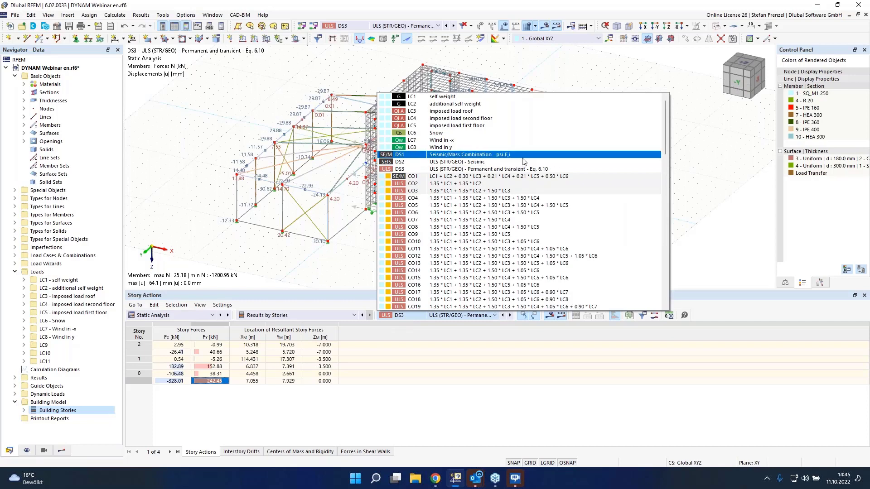
pyautogui.click(523, 163)
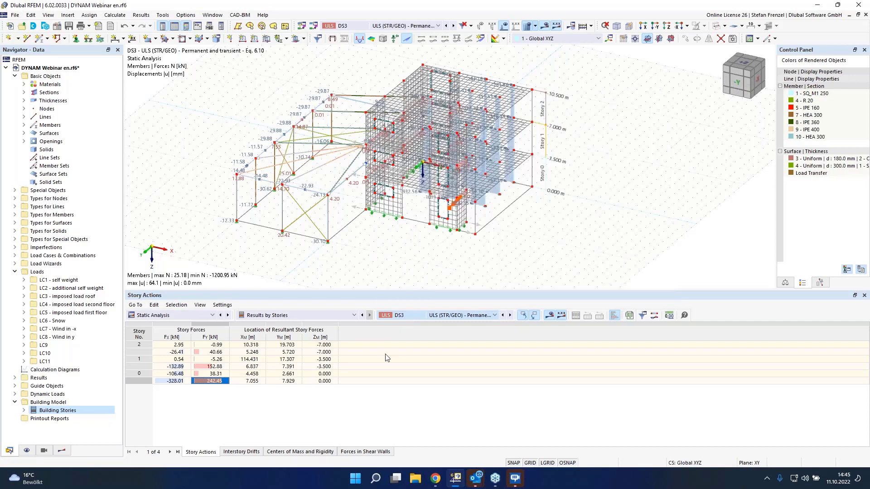
pyautogui.click(190, 383)
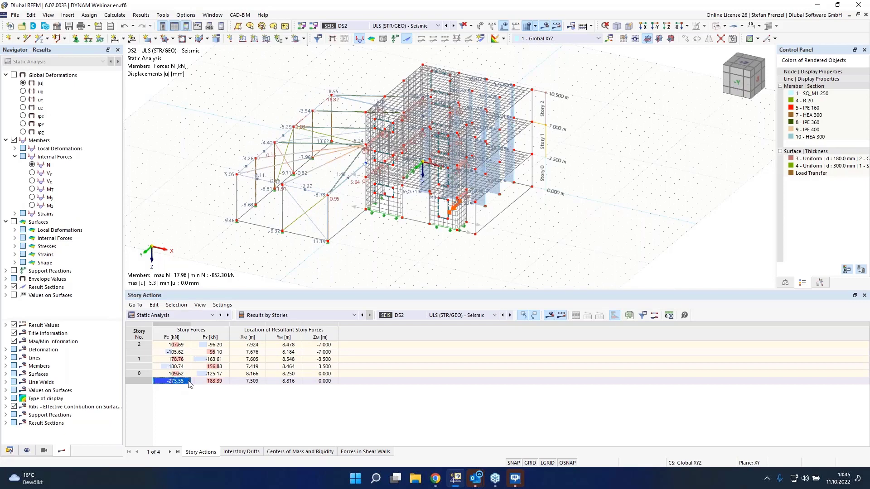
pyautogui.click(217, 383)
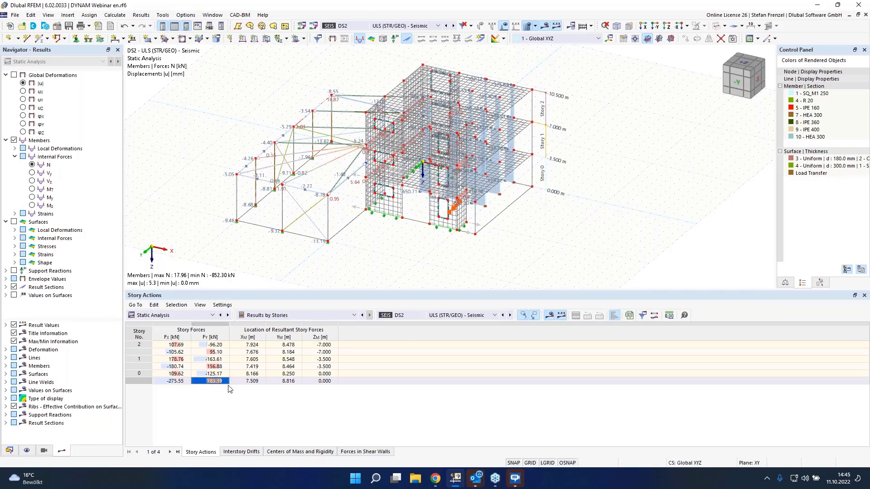
pyautogui.click(181, 382)
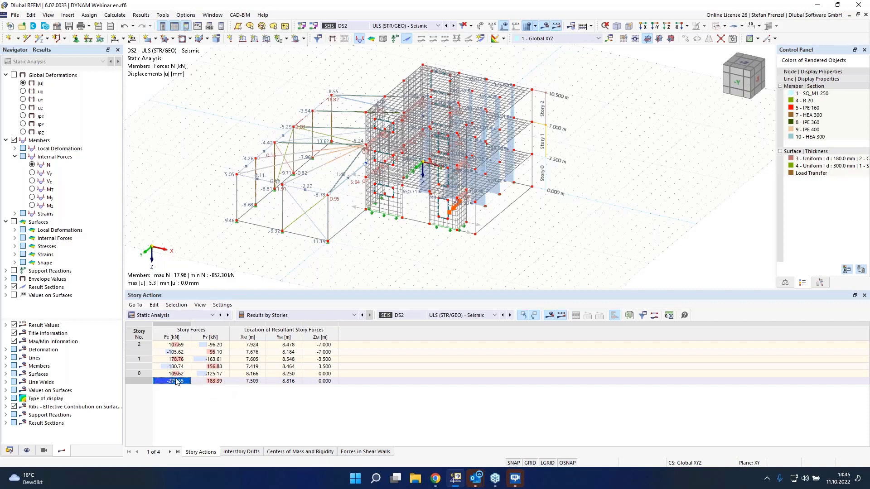
pyautogui.click(219, 382)
pyautogui.click(178, 382)
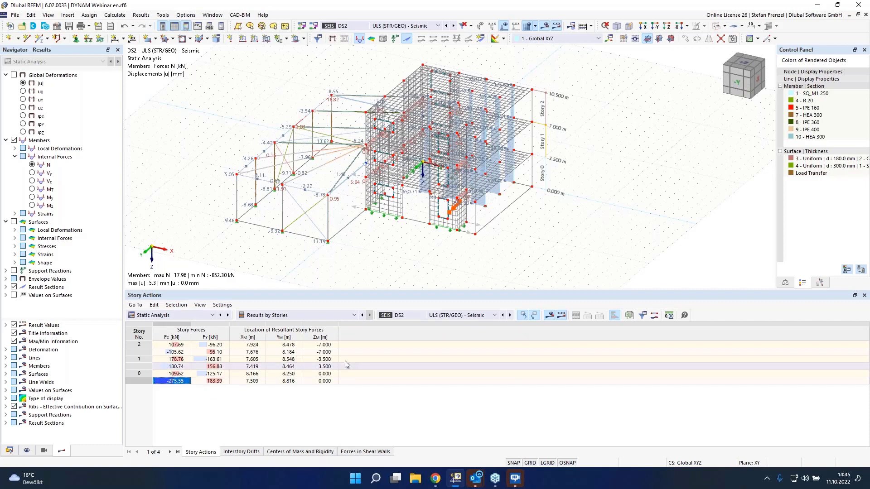
# Step: Return to the DS3 results and review the interstory drifts, centers of mass and rigidity, and forces in shear walls
pyautogui.click(427, 317)
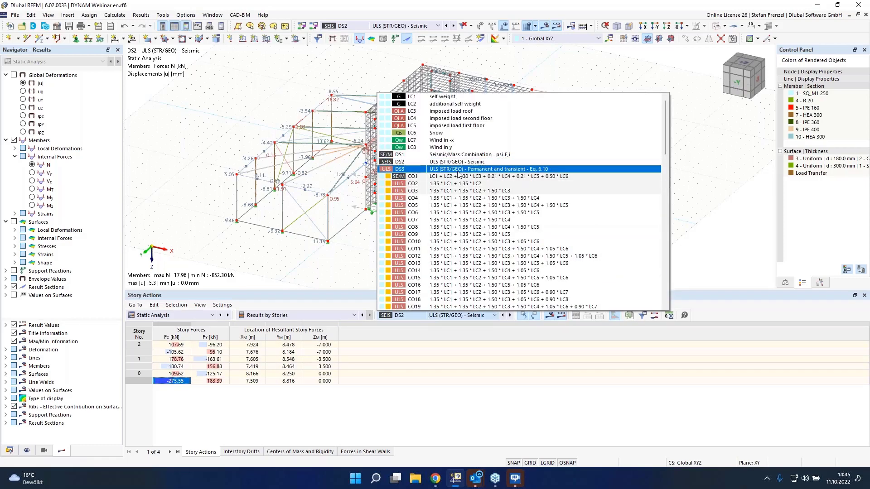
pyautogui.click(433, 168)
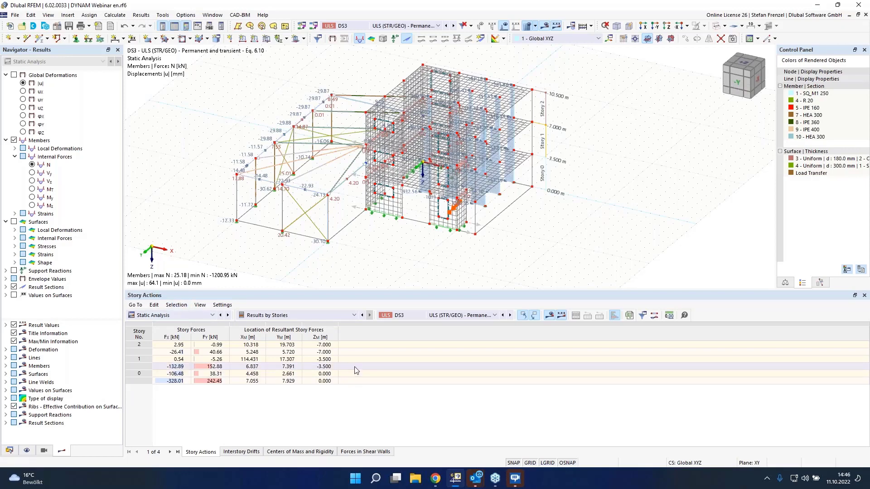
pyautogui.click(245, 452)
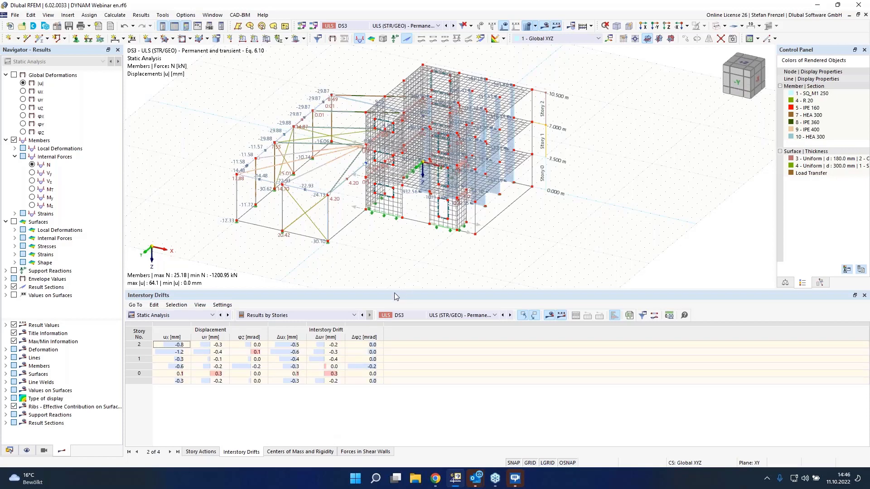
pyautogui.click(295, 452)
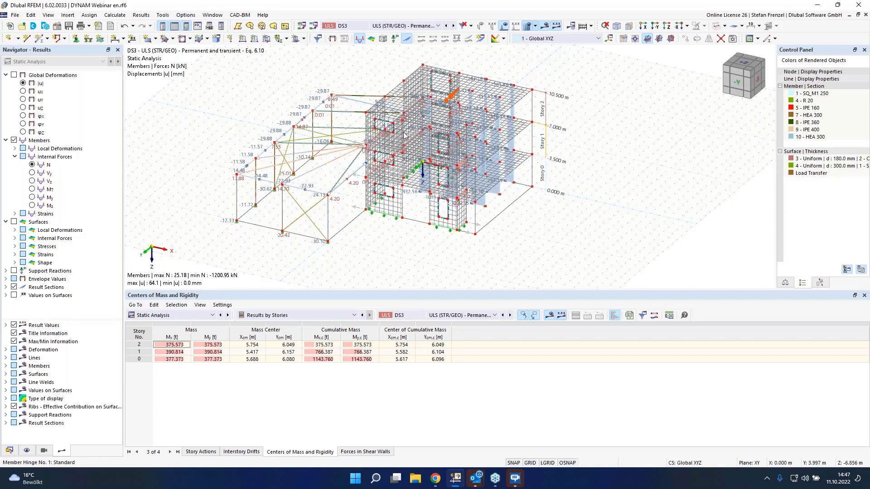
pyautogui.click(357, 452)
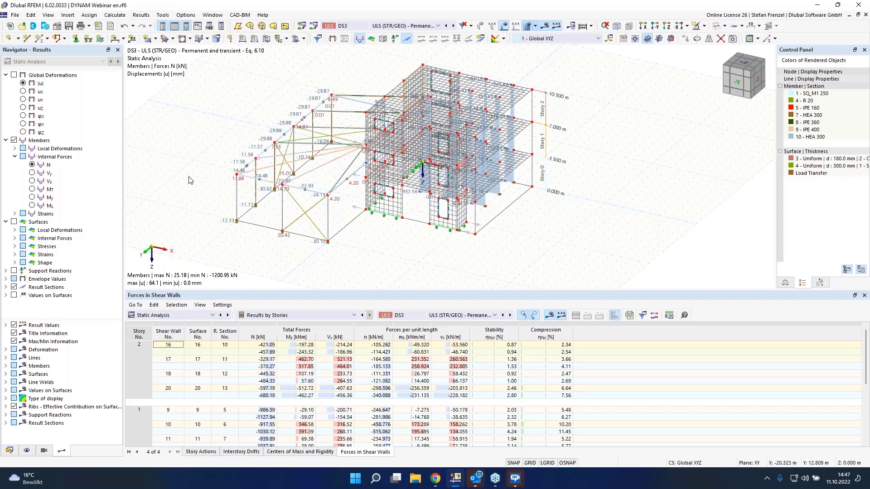
pyautogui.scroll(-1, 256, 216)
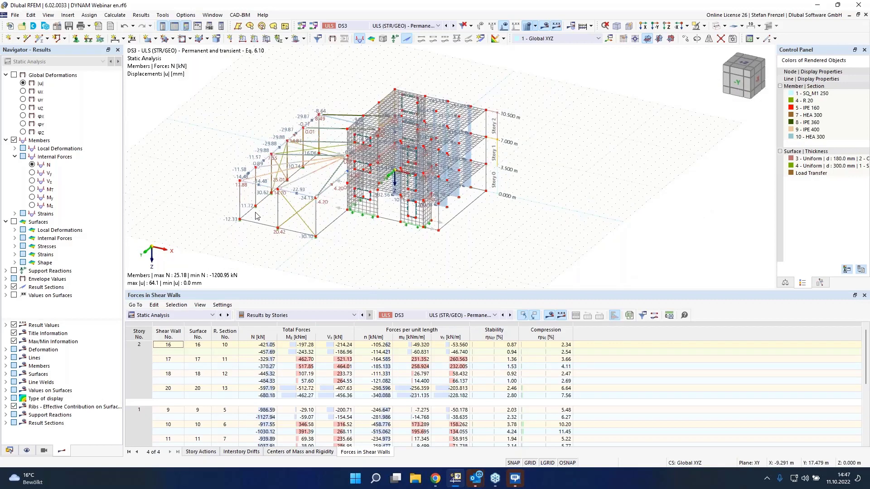
pyautogui.scroll(-1, 256, 216)
pyautogui.scroll(2, 247, 213)
pyautogui.click(44, 451)
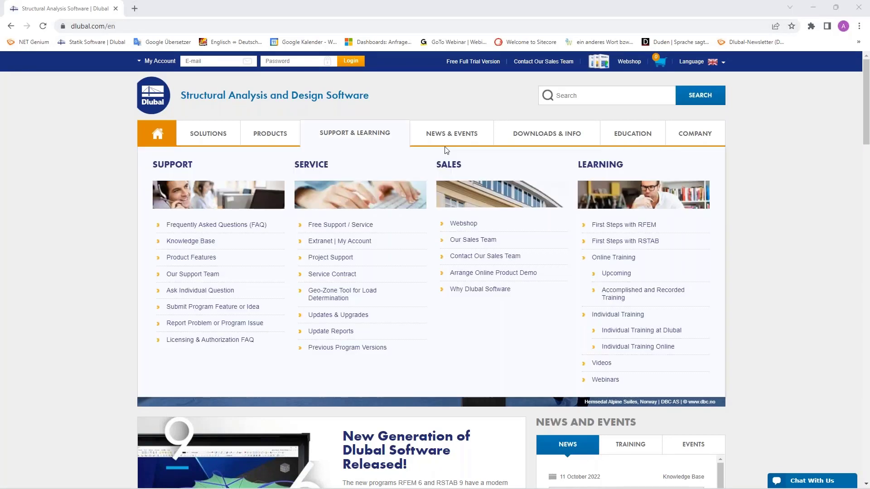
# Step: Switch to the Dlubal website in the browser, open its Webinars overview from News & Events, and look through the listed webinars
pyautogui.moveTo(428, 136)
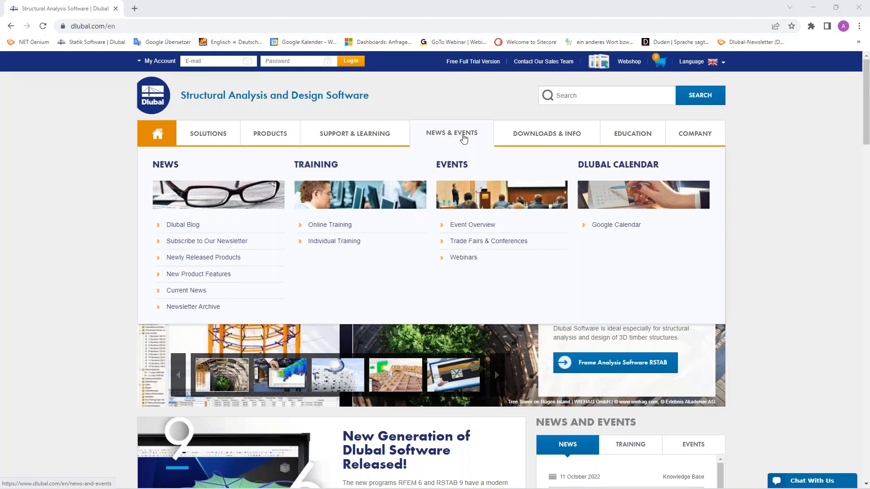
pyautogui.click(465, 257)
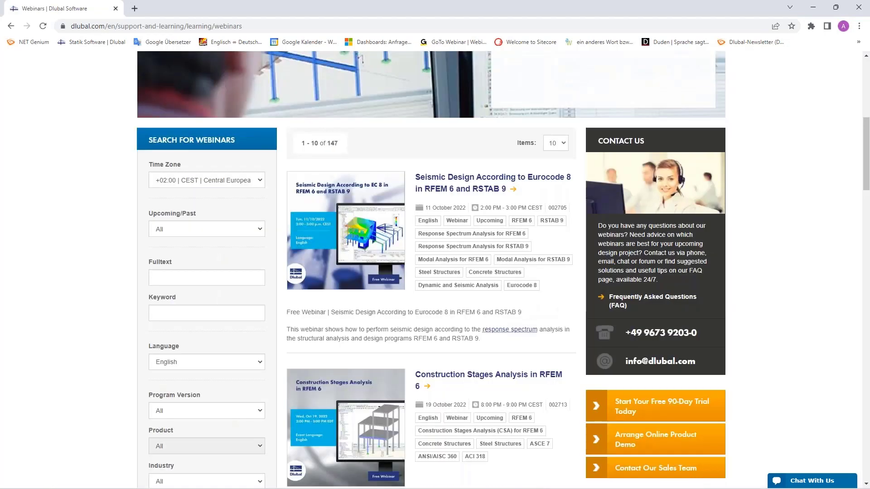
pyautogui.scroll(-15, 463, 294)
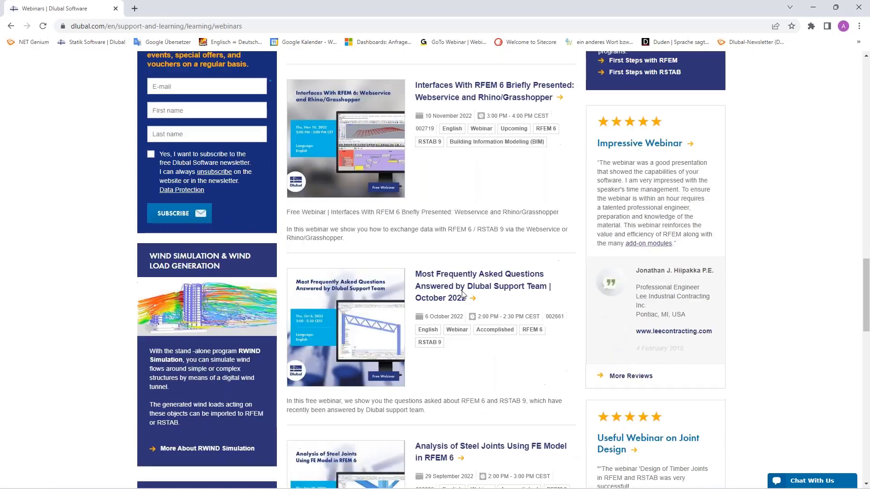
pyautogui.scroll(-15, 463, 295)
pyautogui.scroll(20, 461, 307)
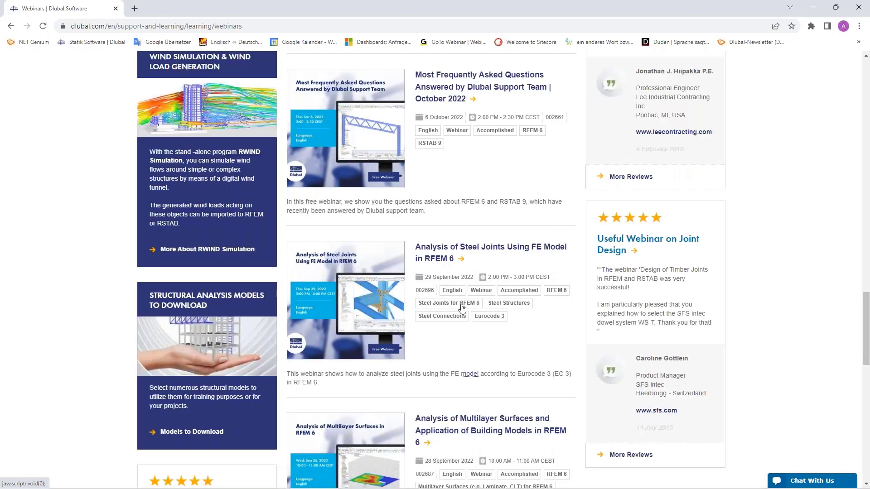
pyautogui.scroll(-8, 419, 297)
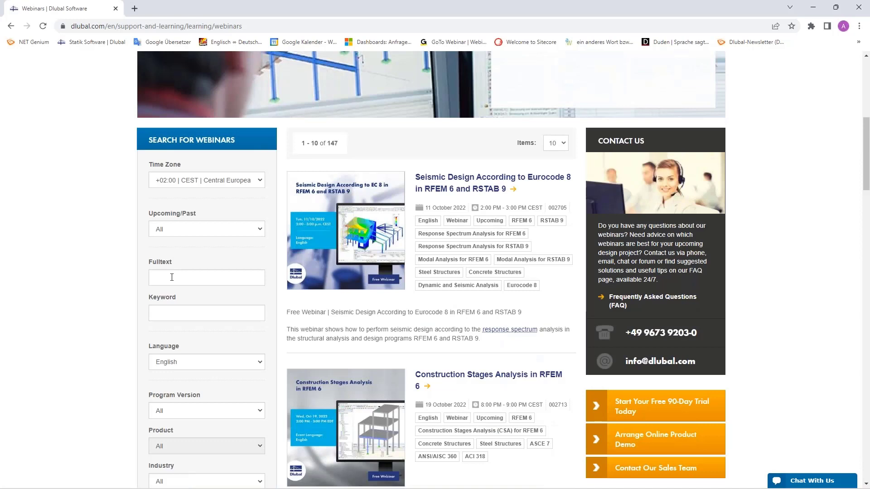
# Step: Open the page of the webinar "Seismic Design According to Eurocode 8 in RFEM 6 and RSTAB 9" and review it through Models to Download
pyautogui.click(453, 181)
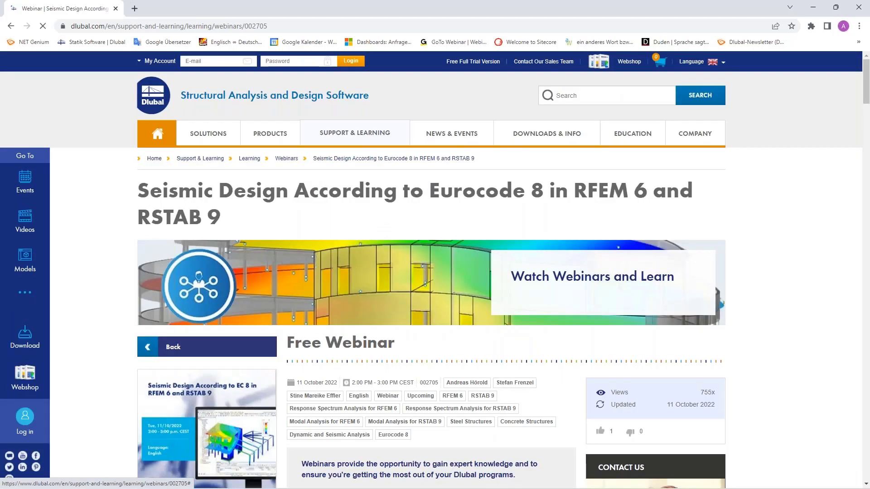
pyautogui.scroll(-4, 430, 272)
pyautogui.scroll(-13, 384, 324)
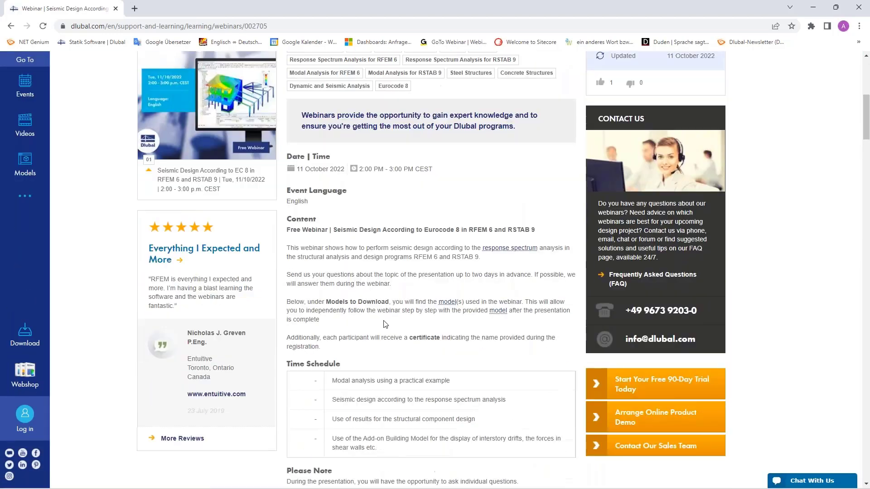
pyautogui.scroll(-16, 384, 324)
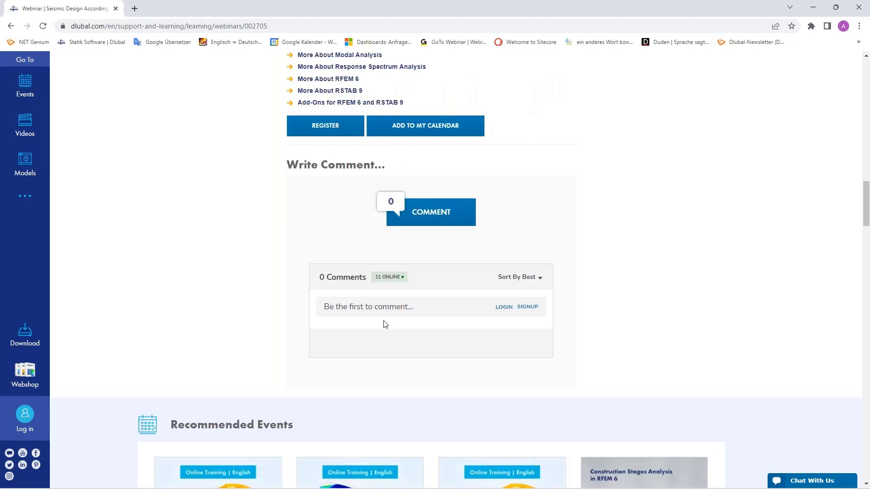
pyautogui.scroll(-7, 238, 303)
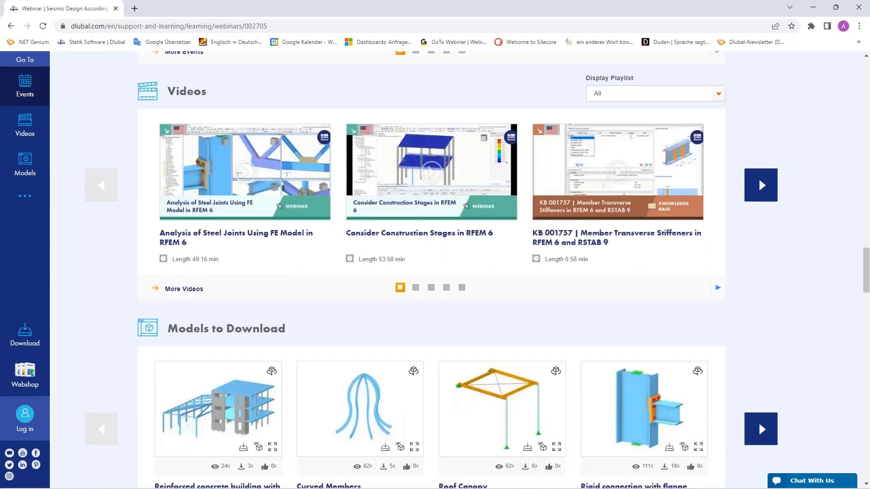
pyautogui.scroll(-2, 239, 302)
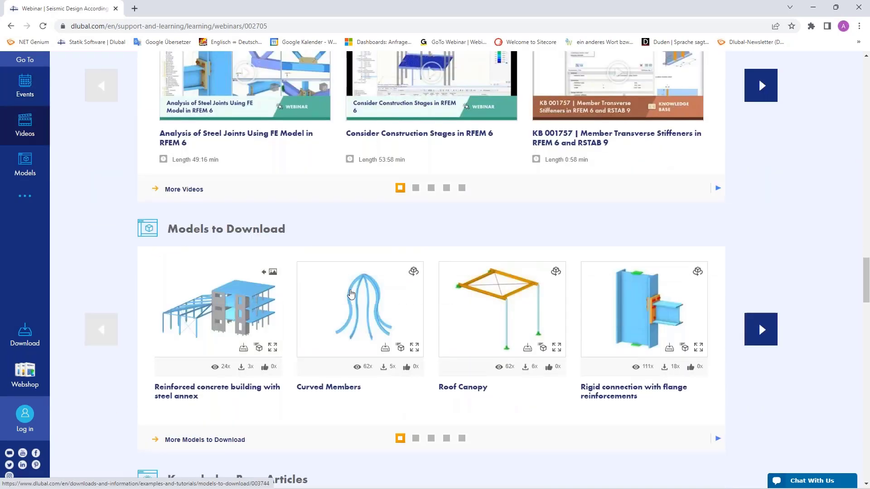
pyautogui.scroll(20, 362, 293)
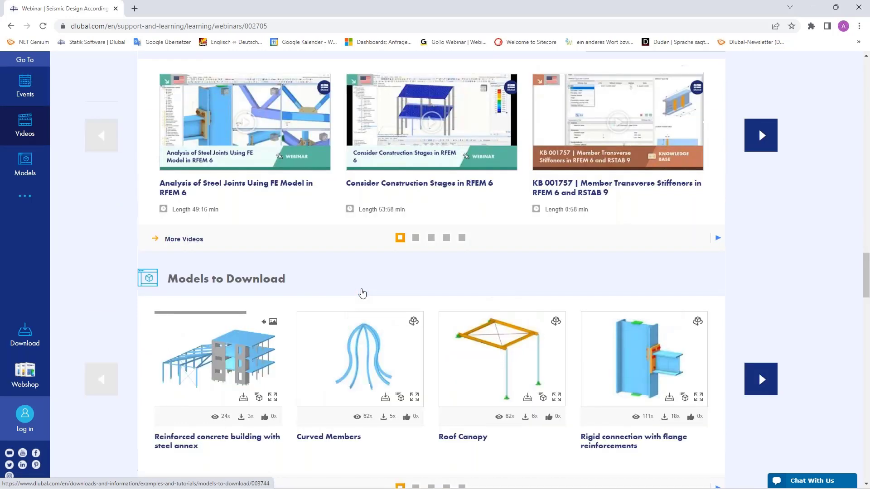
pyautogui.scroll(20, 363, 293)
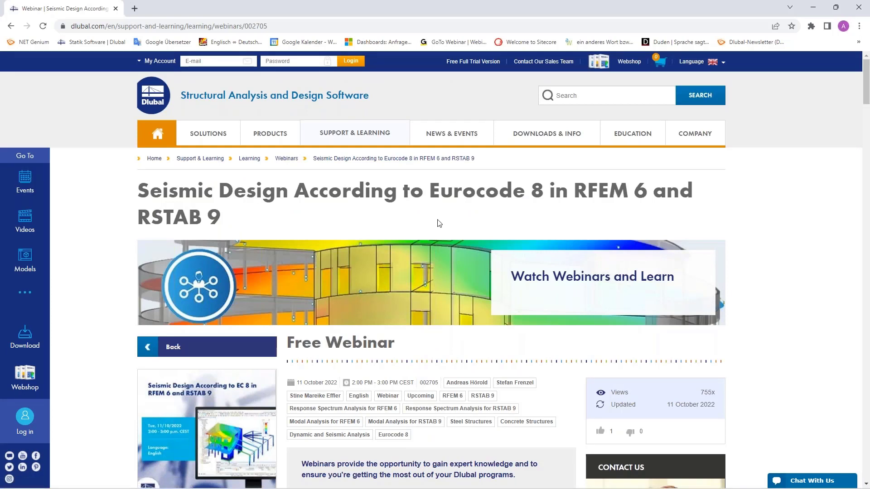
# Step: Open the Free Full Trial Version page and look over the trial downloads offered for the Dlubal programs
pyautogui.click(464, 64)
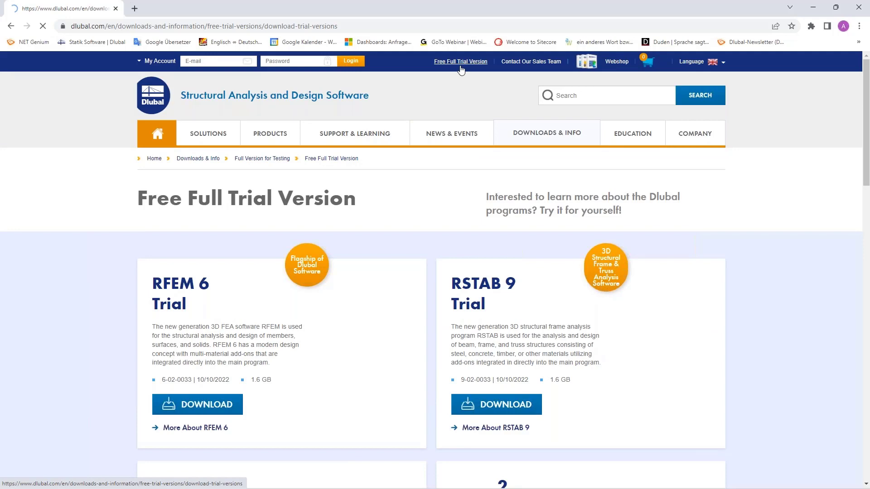
pyautogui.moveTo(452, 134)
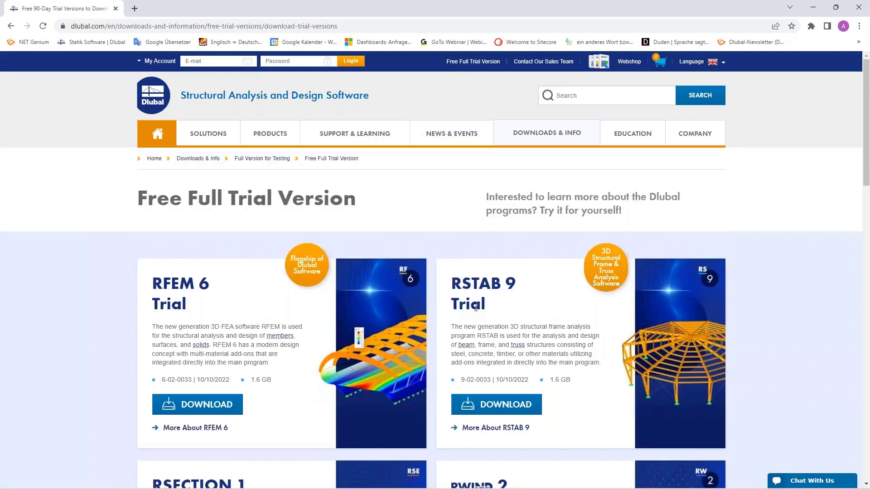
pyautogui.scroll(-1, 476, 308)
pyautogui.scroll(-2, 475, 308)
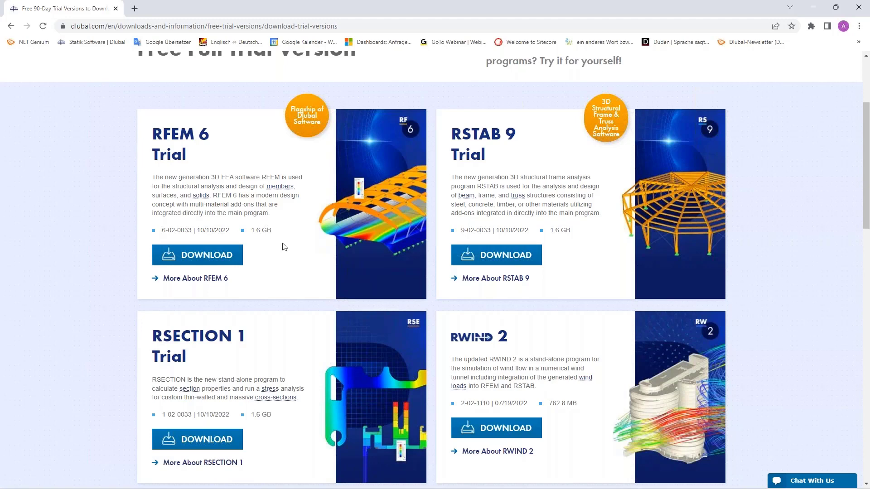
pyautogui.scroll(3, 284, 247)
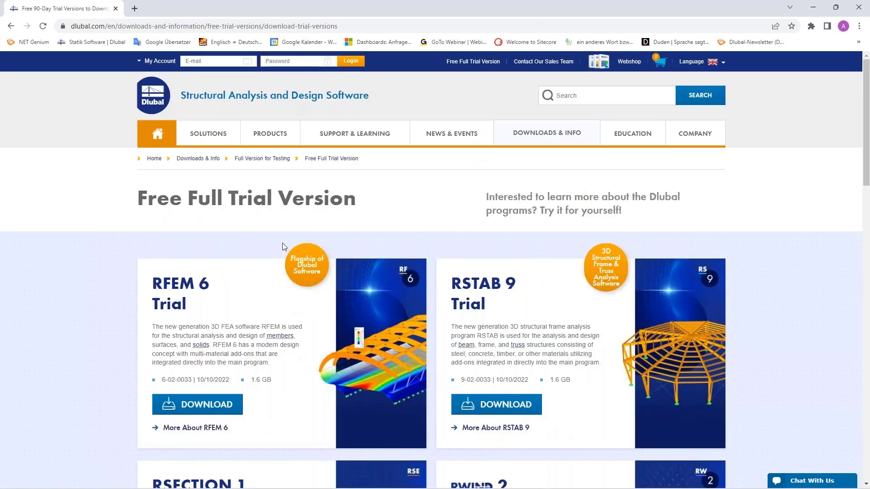